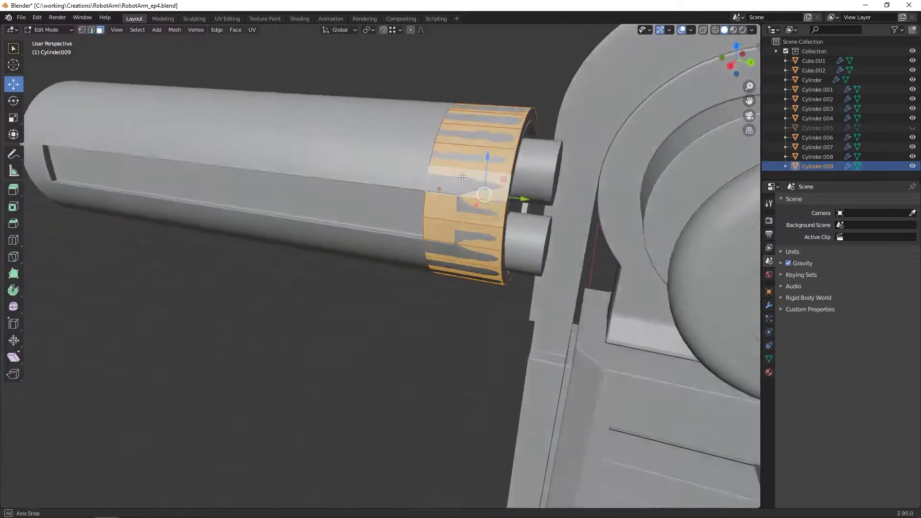
# Extrude and scale the band of faces at the cylinder's rear end outward into a raised collar, and recalculate its normals
pyautogui.scroll(3, 326, 260)
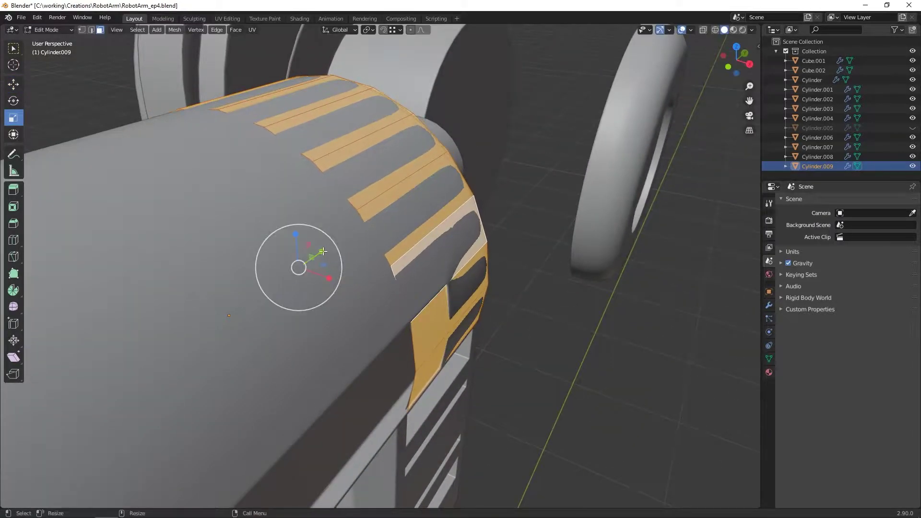
pyautogui.moveTo(304, 257); pyautogui.dragTo(342, 237, button='middle')
pyautogui.rightClick(341, 237)
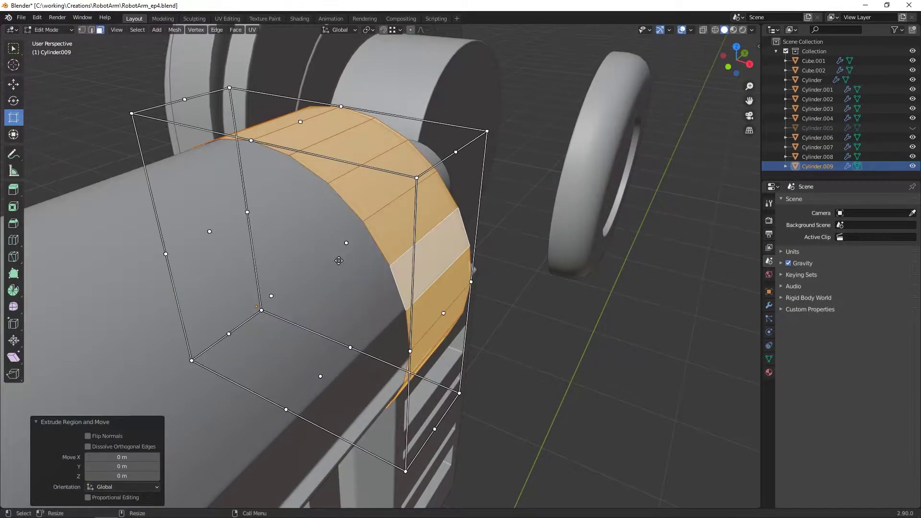
pyautogui.click(329, 255)
pyautogui.press('F3')
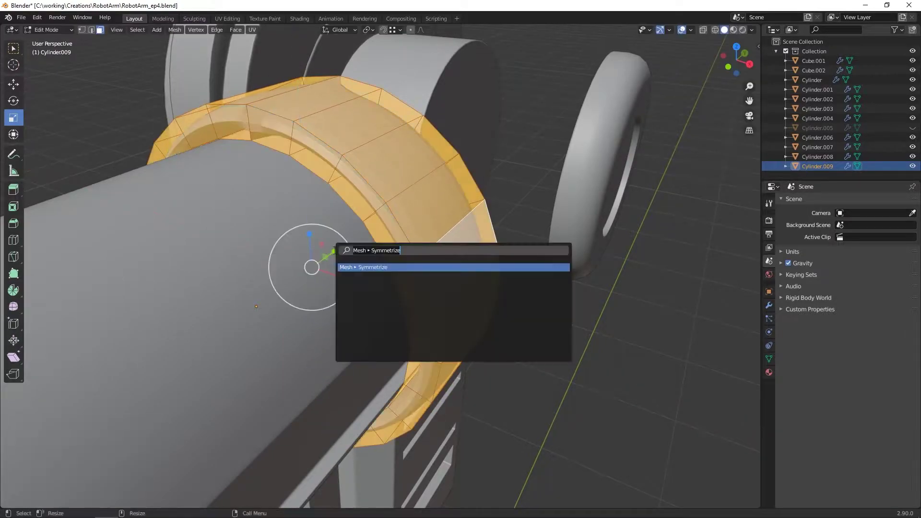
pyautogui.write('rec')
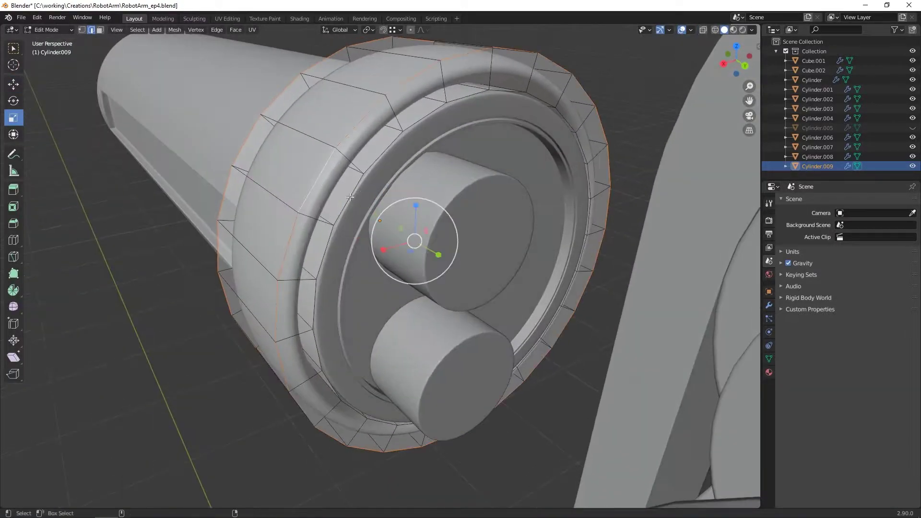
# Bevel the edge loops around the collar's rims and adjust the bevel settings
pyautogui.keyDown('alt'); pyautogui.keyDown('shift'); pyautogui.click(350, 197); pyautogui.keyUp('shift'); pyautogui.keyUp('alt')
pyautogui.hotkey('ctrl', 'b')
pyautogui.click(330, 226)
pyautogui.moveTo(130, 373); pyautogui.dragTo(160, 373)
pyautogui.press('Tab')
pyautogui.moveTo(311, 210)
pyautogui.mouseDown(button='middle')
pyautogui.moveTo(393, 180)
pyautogui.moveTo(366, 196)
pyautogui.moveTo(312, 203)
pyautogui.mouseUp(button='middle')
pyautogui.press('Tab')
pyautogui.press('3')
pyautogui.click(304, 180)
pyautogui.keyDown('shift'); pyautogui.click(350, 228); pyautogui.keyUp('shift')
pyautogui.keyDown('shift'); pyautogui.click(377, 215); pyautogui.keyUp('shift')
pyautogui.keyDown('shift'); pyautogui.click(384, 198); pyautogui.keyUp('shift')
pyautogui.scroll(-2, 364, 197)
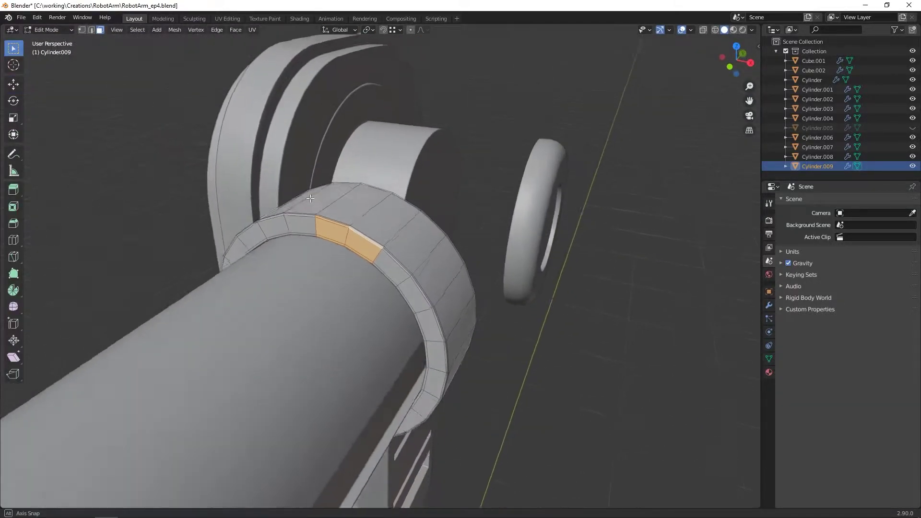
pyautogui.scroll(-2, 312, 203)
pyautogui.hotkey('alt', 'a')
# Select the adjacent faces on the upper part of the collar's front rim and separate them into a new object
pyautogui.moveTo(393, 225); pyautogui.dragTo(470, 230, button='middle')
pyautogui.scroll(2, 362, 203)
pyautogui.scroll(1, 489, 218)
pyautogui.click(518, 204)
pyautogui.moveTo(518, 204); pyautogui.dragTo(412, 266, button='middle')
pyautogui.keyDown('shift'); pyautogui.click(490, 234); pyautogui.keyUp('shift')
pyautogui.scroll(2, 485, 235)
pyautogui.scroll(2, 422, 240)
pyautogui.keyDown('shift'); pyautogui.click(440, 195); pyautogui.keyUp('shift')
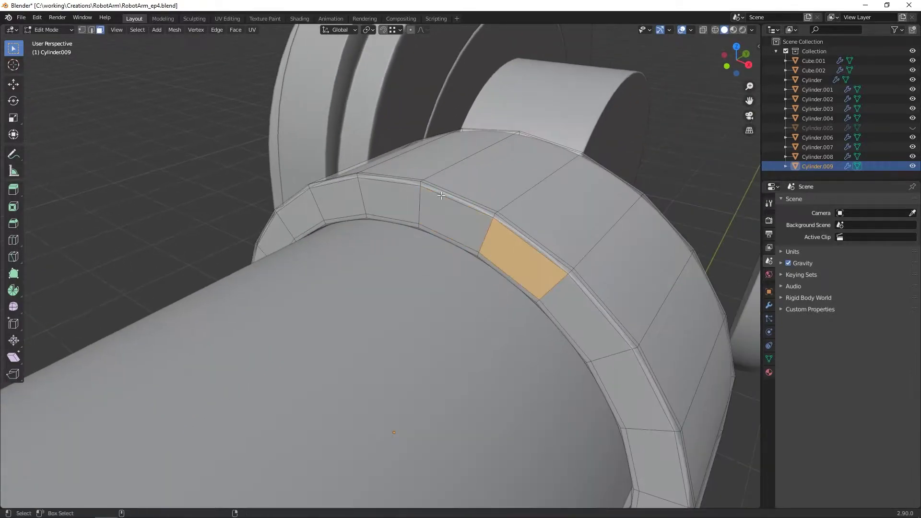
pyautogui.keyDown('shift'); pyautogui.click(483, 210); pyautogui.keyUp('shift')
pyautogui.keyDown('shift'); pyautogui.click(524, 237); pyautogui.keyUp('shift')
pyautogui.scroll(4, 524, 236)
pyautogui.keyDown('shift'); pyautogui.moveTo(524, 236); pyautogui.dragTo(433, 224, button='middle'); pyautogui.keyUp('shift')
pyautogui.keyDown('shift'); pyautogui.click(448, 178); pyautogui.keyUp('shift')
pyautogui.keyDown('shift'); pyautogui.click(573, 230); pyautogui.keyUp('shift')
pyautogui.scroll(-5, 527, 225)
pyautogui.moveTo(489, 216); pyautogui.dragTo(425, 211, button='middle')
pyautogui.rightClick(412, 242)
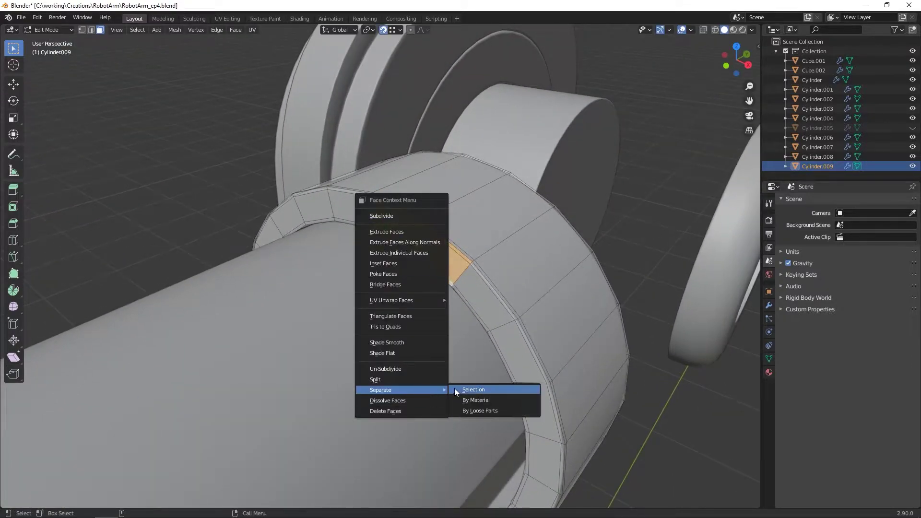
pyautogui.click(453, 388)
# Symmetrize the separated rim faces and adjust the symmetrize direction
pyautogui.scroll(-4, 451, 252)
pyautogui.press('F3')
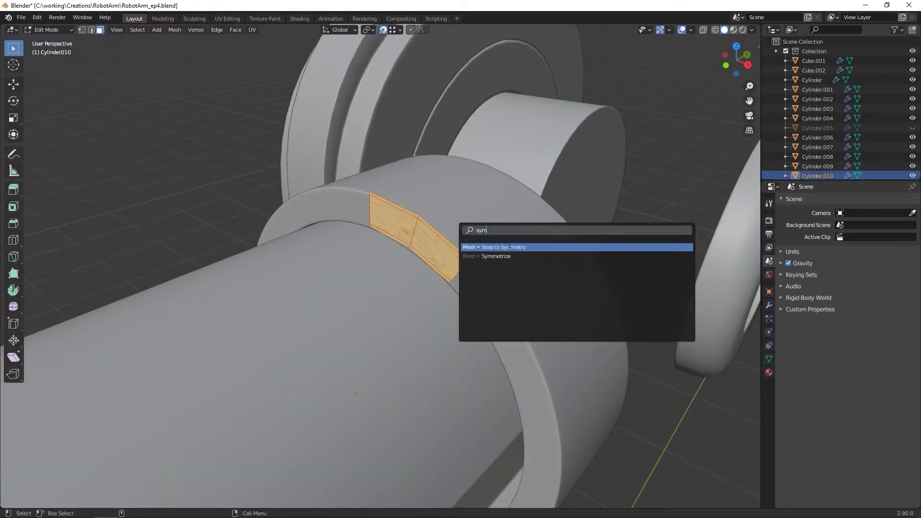
pyautogui.click(500, 258)
pyautogui.click(114, 483)
pyautogui.click(115, 453)
# Shift the separated rim faces slightly along the Y axis in the right orthographic view
pyautogui.moveTo(408, 226); pyautogui.dragTo(337, 230, button='middle')
pyautogui.press('`')
pyautogui.click(393, 227)
pyautogui.press('g')
pyautogui.press('y')
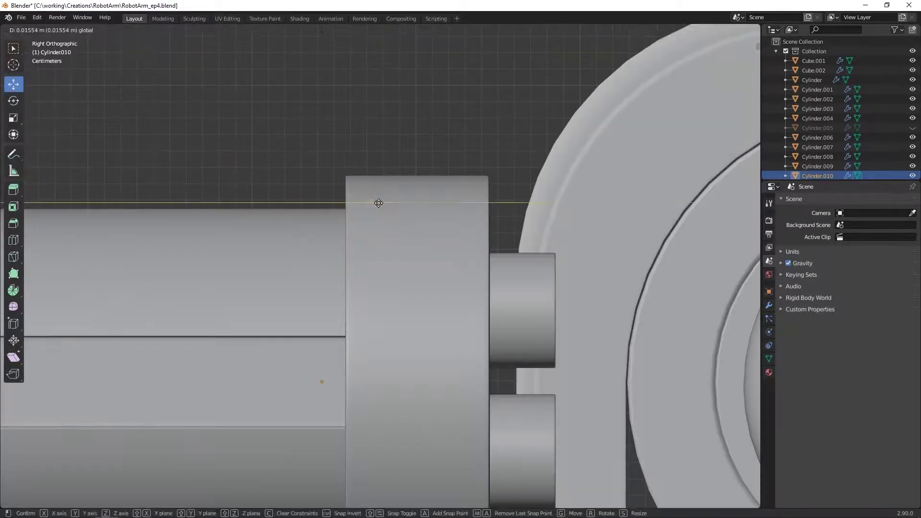
pyautogui.moveTo(422, 215); pyautogui.dragTo(432, 216)
pyautogui.rightClick(411, 212)
# Extrude the rim faces forward along the cylinder into a long raised panel
pyautogui.click(389, 55)
pyautogui.click(325, 78)
pyautogui.scroll(-10, 325, 79)
pyautogui.moveTo(403, 255); pyautogui.dragTo(310, 254)
pyautogui.scroll(6, 386, 252)
pyautogui.moveTo(386, 251); pyautogui.dragTo(337, 249, button='middle')
# Add supporting loop cuts near the panel's collar end and edges, moving the end loop 0.001765 m along Y
pyautogui.rightClick(338, 248)
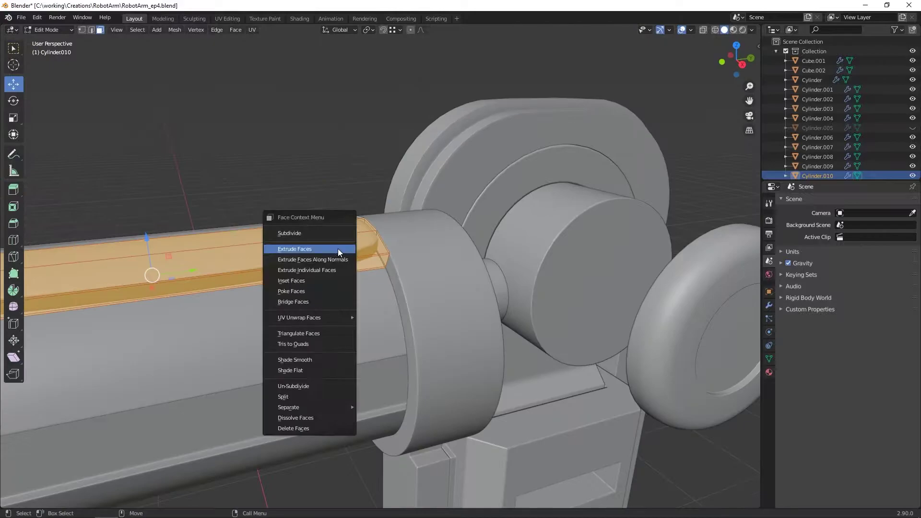
pyautogui.rightClick(304, 286)
pyautogui.click(304, 287)
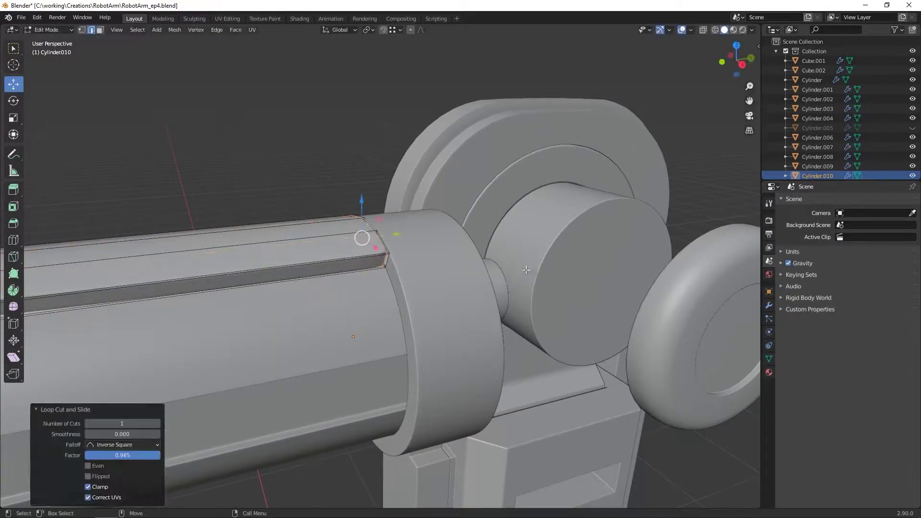
pyautogui.click(525, 270)
pyautogui.press('KP_Decimal')
pyautogui.moveTo(422, 278); pyautogui.dragTo(351, 292, button='middle')
pyautogui.hotkey('ctrl', 'r')
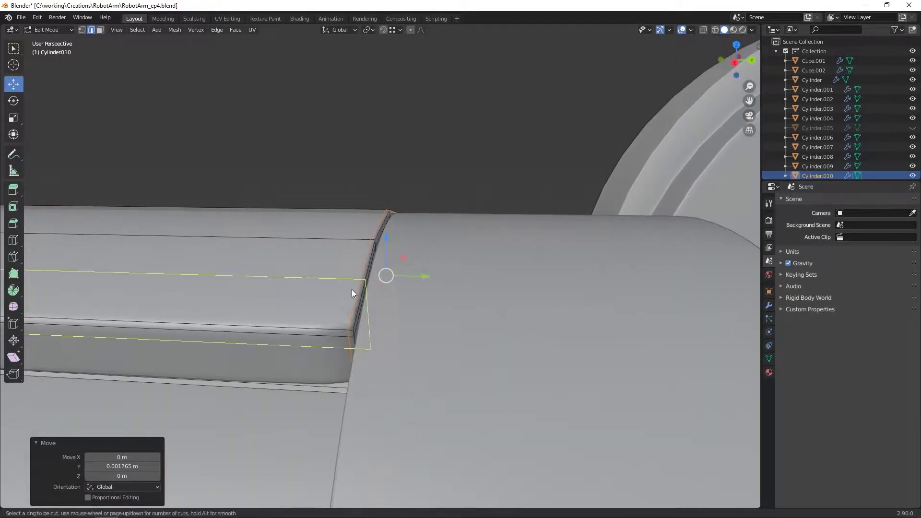
pyautogui.click(365, 336)
pyautogui.press('Tab')
# In the front view with X-ray, move the panel's side-end geometry about 0.001 m to follow the cylinder's curve
pyautogui.scroll(-5, 393, 312)
pyautogui.moveTo(419, 301); pyautogui.dragTo(554, 306, button='middle')
pyautogui.press('KP_1')
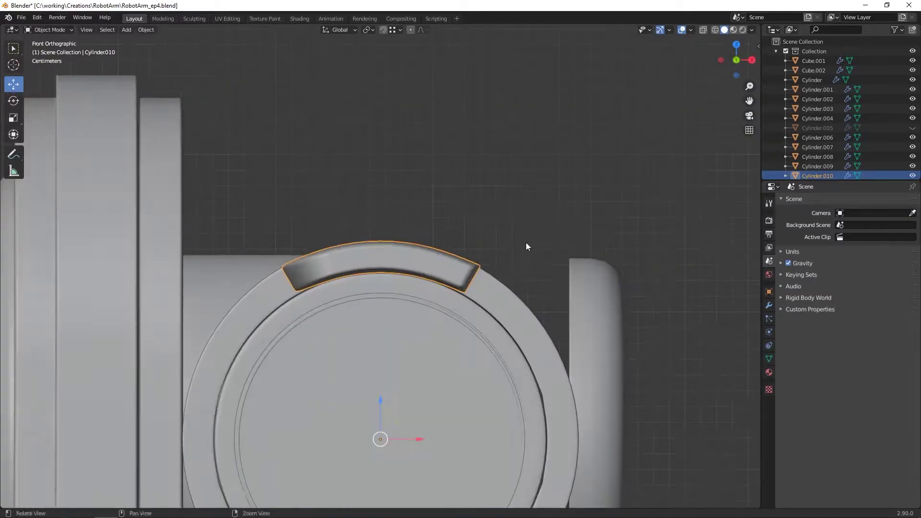
pyautogui.press('Tab')
pyautogui.scroll(3, 524, 243)
pyautogui.hotkey('alt', 'z')
pyautogui.scroll(4, 514, 373)
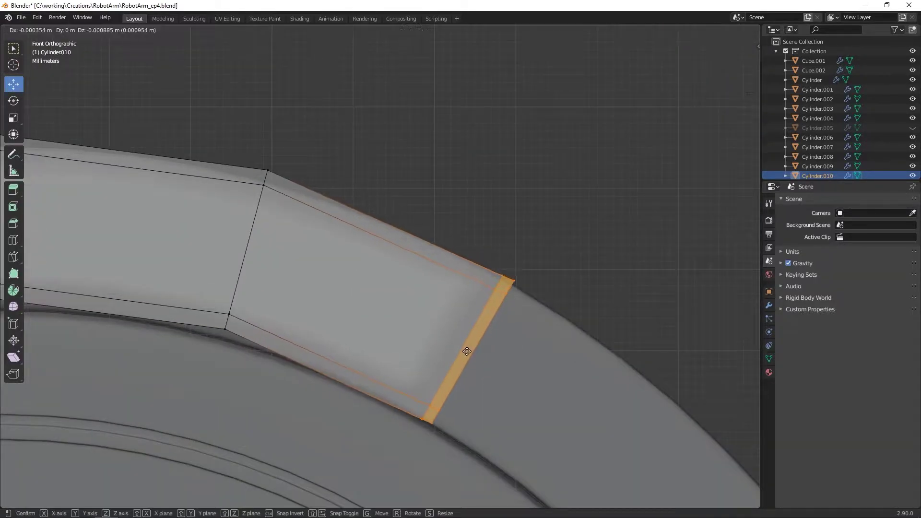
pyautogui.click(466, 353)
pyautogui.press('g')
pyautogui.click(466, 350)
pyautogui.press('Tab')
pyautogui.scroll(-2, 472, 336)
pyautogui.moveTo(499, 312)
pyautogui.mouseDown(button='middle')
pyautogui.moveTo(445, 320)
pyautogui.moveTo(511, 316)
pyautogui.mouseUp(button='middle')
# Nudge the panel's outermost side vertices about 0.0002 m in the front view to refine the edge
pyautogui.press('Tab')
pyautogui.press('KP_1')
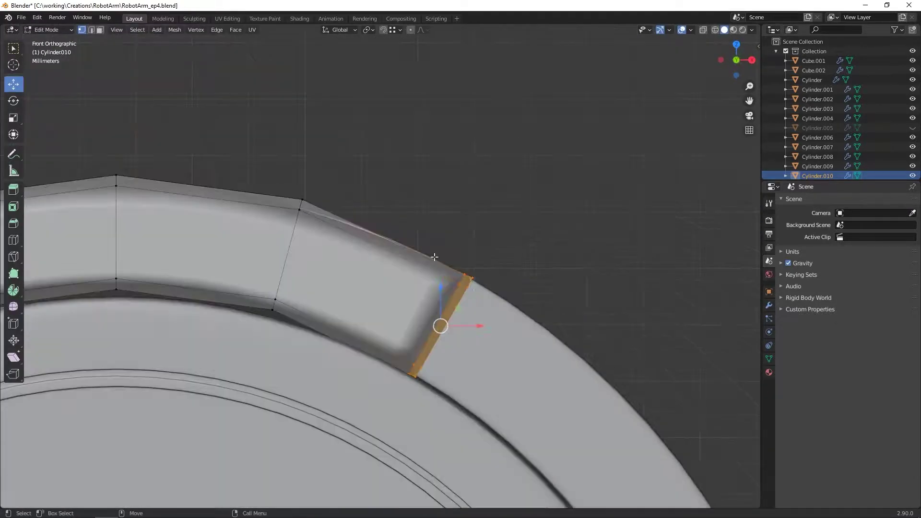
pyautogui.scroll(3, 536, 325)
pyautogui.moveTo(577, 345); pyautogui.dragTo(526, 282)
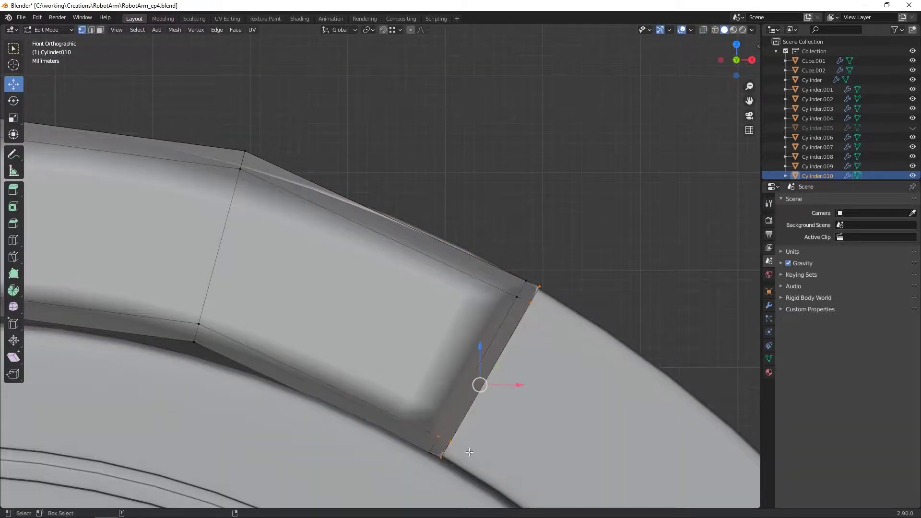
pyautogui.hotkey('alt', 'z')
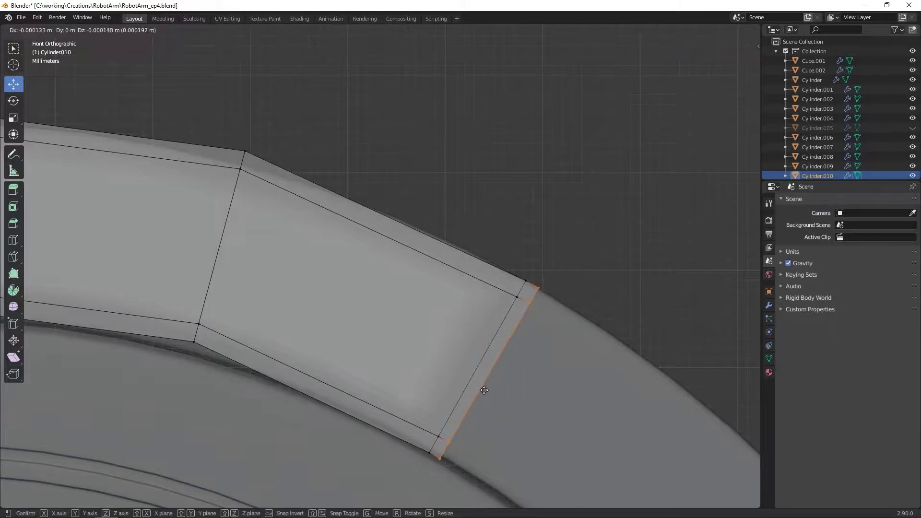
pyautogui.click(481, 397)
pyautogui.press('Tab')
# Try duplicating the panel and rotating the copy about 118° around the Y axis
pyautogui.scroll(-9, 530, 321)
pyautogui.moveTo(515, 326); pyautogui.dragTo(463, 336, button='middle')
pyautogui.scroll(-3, 409, 336)
pyautogui.scroll(2, 462, 336)
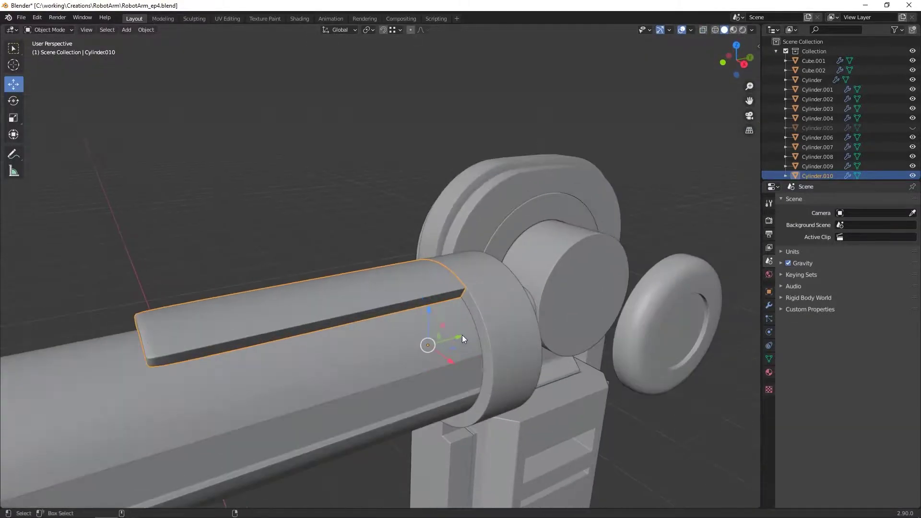
pyautogui.hotkey('shift', 'd')
pyautogui.rightClick(464, 336)
pyautogui.hotkey('shift', 'space')
pyautogui.press('r')
pyautogui.moveTo(443, 334); pyautogui.dragTo(463, 372)
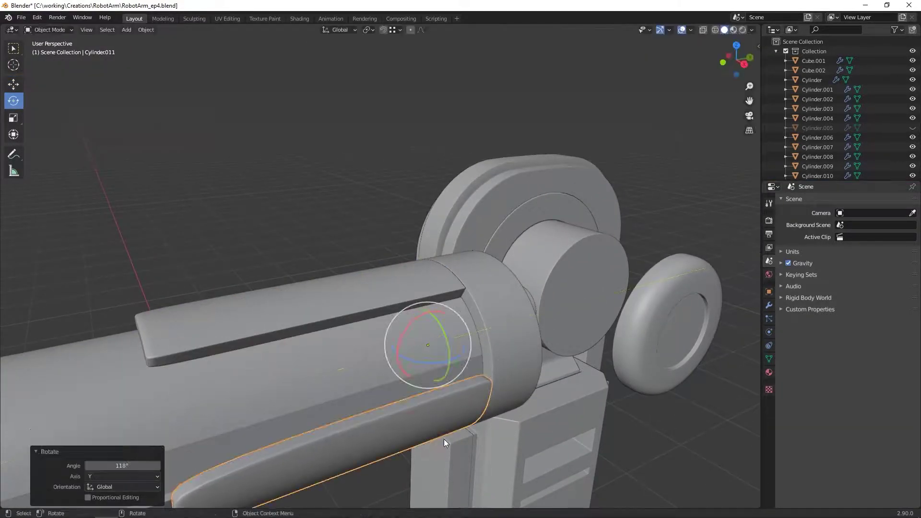
pyautogui.moveTo(444, 439); pyautogui.dragTo(493, 397, button='middle')
pyautogui.press('KP_1')
pyautogui.press('r')
pyautogui.click(588, 328)
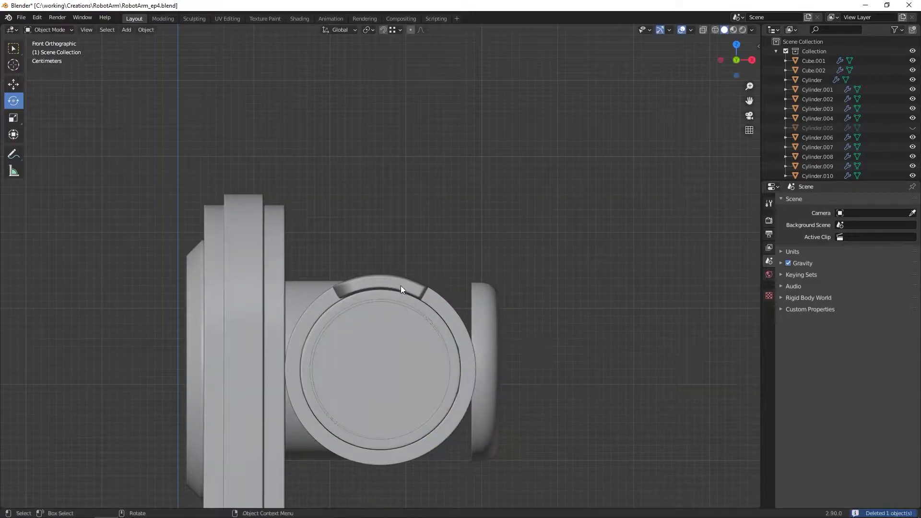
# Join the panels around the cylinder into a single object and set its origin to the geometry's centre
pyautogui.moveTo(463, 288); pyautogui.dragTo(443, 268, button='middle')
pyautogui.scroll(-3, 443, 268)
pyautogui.keyDown('shift'); pyautogui.click(383, 246); pyautogui.keyUp('shift')
pyautogui.rightClick(360, 275)
pyautogui.click(360, 275)
pyautogui.moveTo(346, 263); pyautogui.dragTo(363, 300, button='middle')
pyautogui.press('Tab')
pyautogui.press('F3')
pyautogui.press('Return')
pyautogui.press('Tab')
pyautogui.rightClick(350, 289)
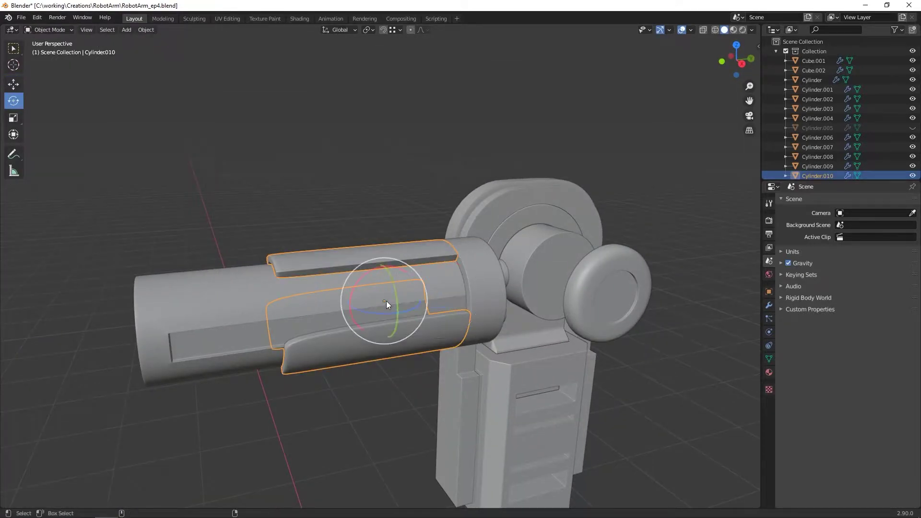
# Symmetrize the joined panels along their length so both ends match
pyautogui.press('Tab')
pyautogui.press('F3')
pyautogui.press('Return')
pyautogui.click(120, 487)
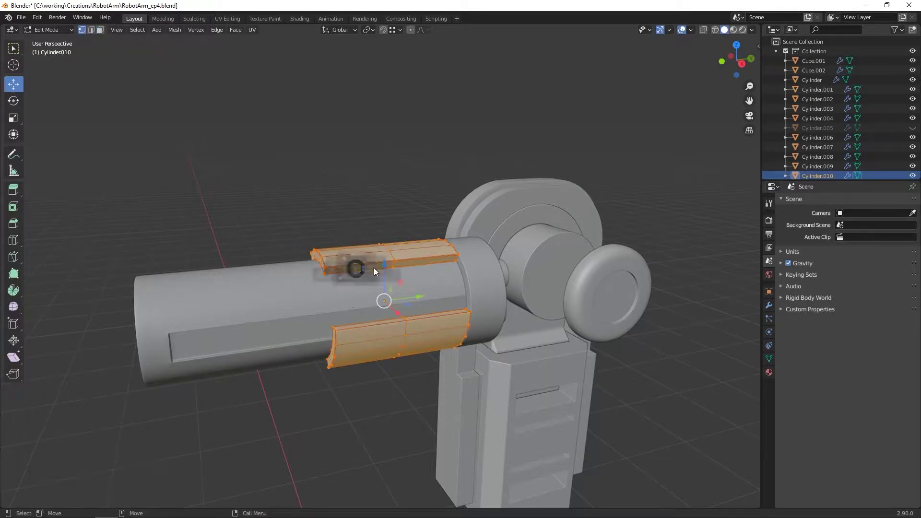
# Extend the panels' front ends along Y in the side view, stopping short of the cylinder's front edge
pyautogui.press('KP_3')
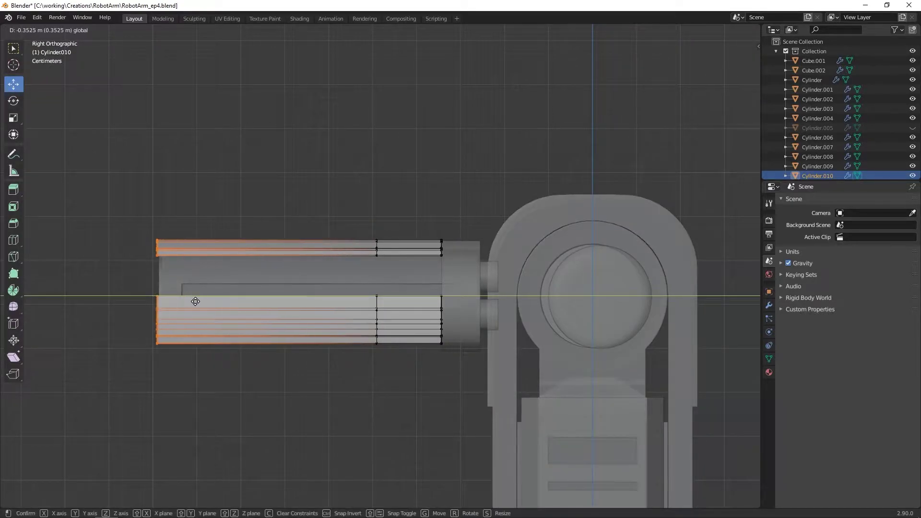
pyautogui.click(231, 304)
pyautogui.press('Tab')
pyautogui.moveTo(339, 295); pyautogui.dragTo(230, 252, button='middle')
# Set the main cylinder's origin to its geometry
pyautogui.click(524, 298)
pyautogui.moveTo(524, 299); pyautogui.dragTo(494, 288, button='middle')
pyautogui.click(415, 279)
pyautogui.moveTo(409, 277); pyautogui.dragTo(412, 277, button='middle')
pyautogui.rightClick(412, 276)
pyautogui.moveTo(397, 275)
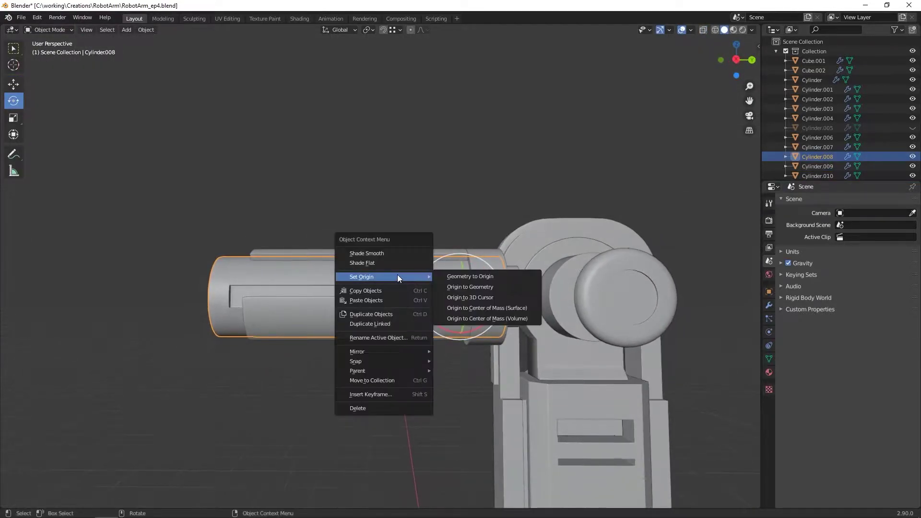
pyautogui.click(453, 286)
# Join the collar and the panels with the main cylinder into one object
pyautogui.press('`')
pyautogui.click(471, 281)
pyautogui.click(476, 280)
pyautogui.keyDown('shift'); pyautogui.click(403, 256); pyautogui.keyUp('shift')
pyautogui.rightClick(402, 255)
pyautogui.click(385, 266)
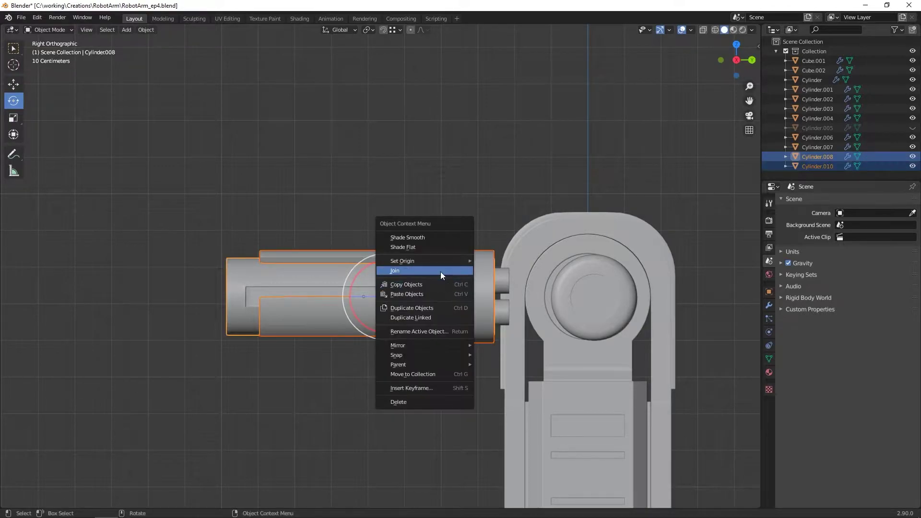
pyautogui.click(440, 272)
# Select all linked geometry of the raised panels on the cylinder and separate it into its own object
pyautogui.moveTo(416, 283); pyautogui.dragTo(595, 293, button='middle')
pyautogui.press('Tab')
pyautogui.click(511, 268)
pyautogui.keyDown('shift'); pyautogui.click(448, 391); pyautogui.keyUp('shift')
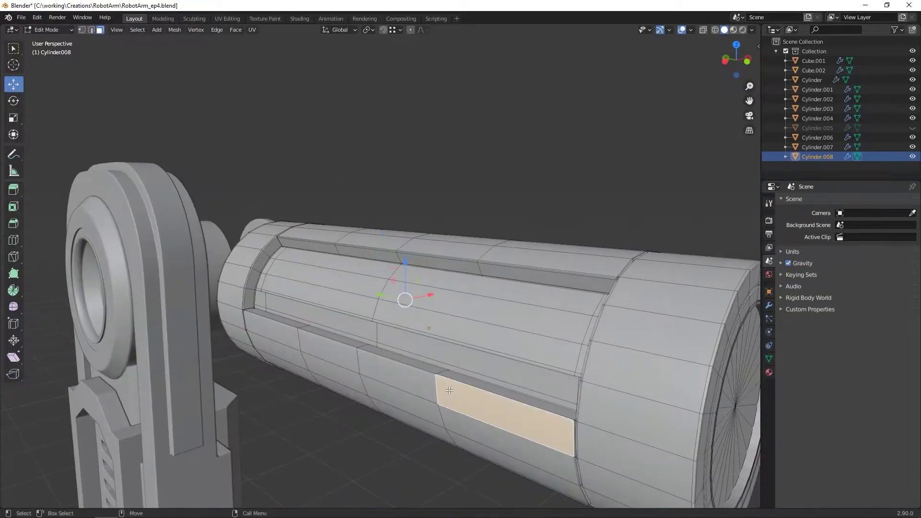
pyautogui.hotkey('ctrl', 'l')
pyautogui.moveTo(454, 313); pyautogui.dragTo(361, 280, button='middle')
pyautogui.rightClick(361, 281)
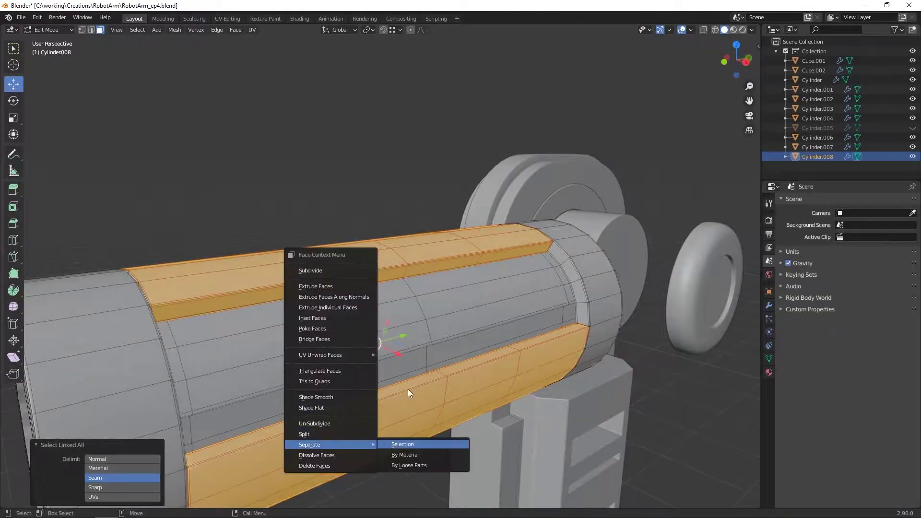
pyautogui.click(402, 444)
# Delete the linked geometry of the lower panel from the separated panel object
pyautogui.moveTo(401, 350); pyautogui.dragTo(431, 324, button='middle')
pyautogui.click(385, 269)
pyautogui.press('Tab')
pyautogui.click(385, 269)
pyautogui.press('Tab')
pyautogui.click(385, 270)
pyautogui.moveTo(399, 282); pyautogui.dragTo(465, 362, button='middle')
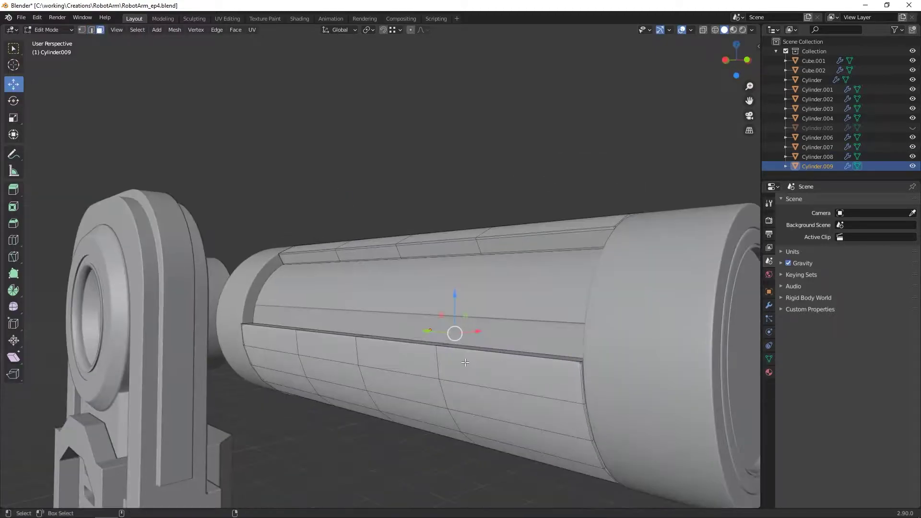
pyautogui.hotkey('ctrl', 'l')
pyautogui.press('x')
pyautogui.click(465, 363)
# Duplicate the remaining panel around the cylinder at 120° rotation and join the panels into one object
pyautogui.click(518, 231)
pyautogui.moveTo(518, 231); pyautogui.dragTo(565, 272, button='middle')
pyautogui.press('Tab')
pyautogui.press('Tab')
pyautogui.press('KP_1')
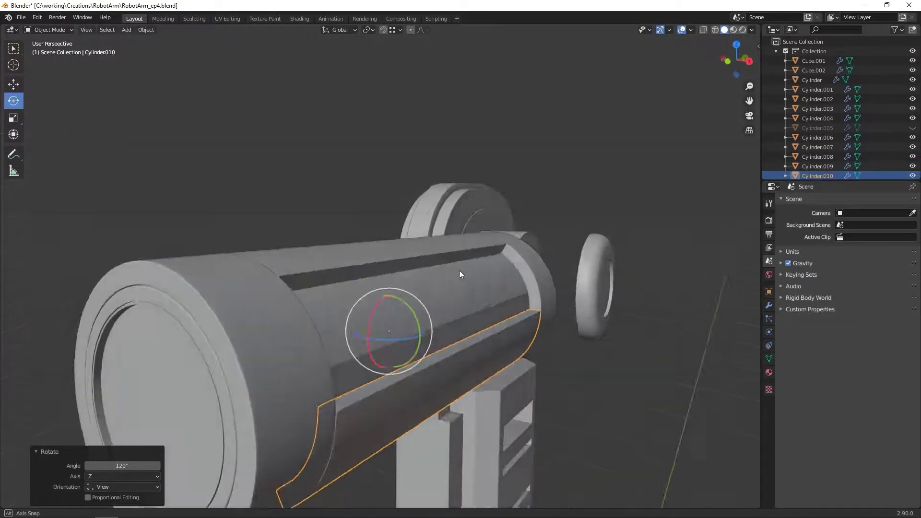
pyautogui.rightClick(425, 247)
pyautogui.click(425, 247)
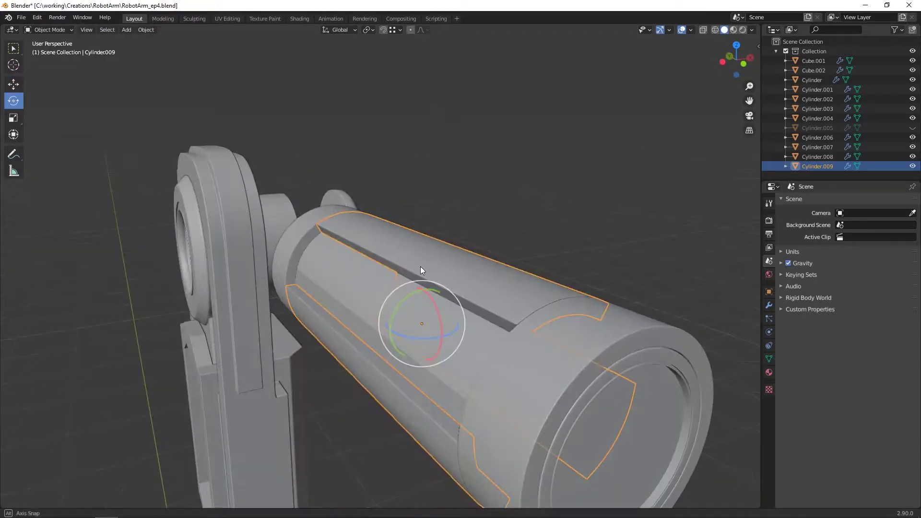
# Join the separate panel object with the main cylinder into one object
pyautogui.click(519, 209)
pyautogui.scroll(4, 519, 209)
pyautogui.moveTo(486, 218)
pyautogui.mouseDown(button='middle')
pyautogui.moveTo(542, 226)
pyautogui.moveTo(497, 213)
pyautogui.mouseUp(button='middle')
pyautogui.click(440, 367)
pyautogui.press('Tab')
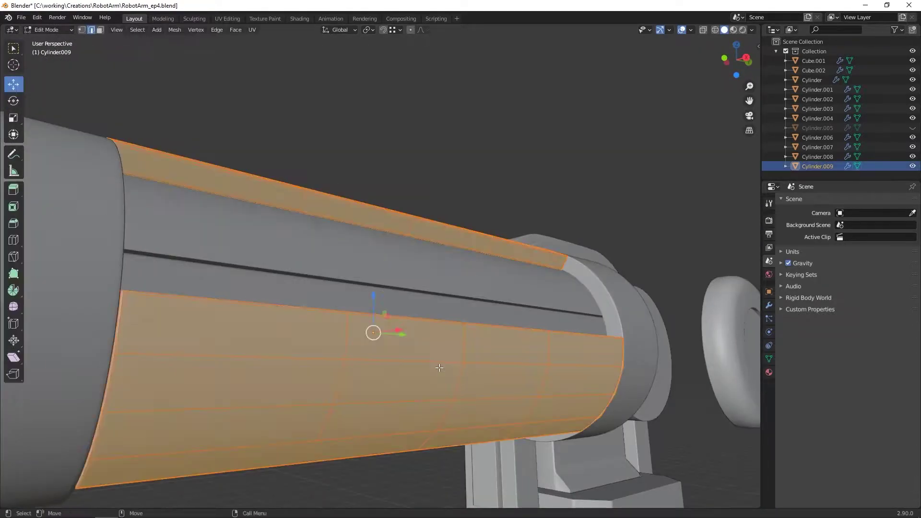
pyautogui.scroll(1, 297, 337)
pyautogui.press('Tab')
pyautogui.moveTo(296, 337); pyautogui.dragTo(467, 249, button='middle')
pyautogui.scroll(2, 452, 313)
pyautogui.scroll(-6, 451, 310)
# Add two edge loops around the end collar beside the joint, using a loop cut with 2 cuts and factor 0
pyautogui.press('Tab')
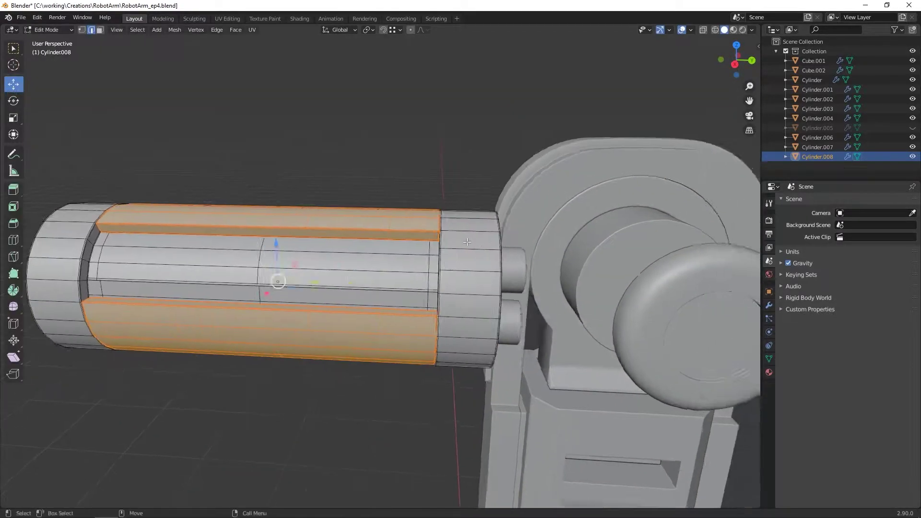
pyautogui.scroll(2, 472, 240)
pyautogui.rightClick(479, 211)
pyautogui.click(464, 112)
pyautogui.scroll(1, 474, 221)
pyautogui.click(474, 221)
pyautogui.rightClick(479, 223)
pyautogui.scroll(3, 489, 229)
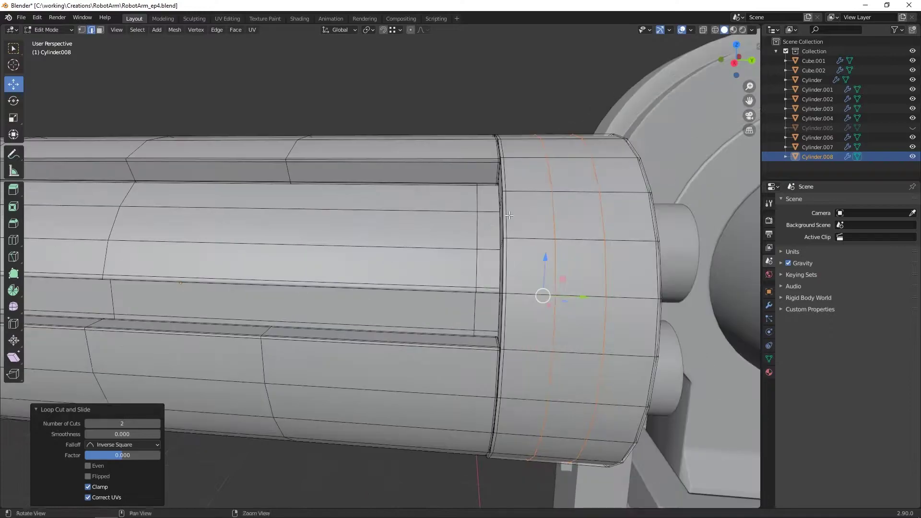
# Bevel the two new collar edge loops with a width of about 0.0008 m and 1 segment
pyautogui.rightClick(441, 178)
pyautogui.click(441, 179)
pyautogui.click(445, 177)
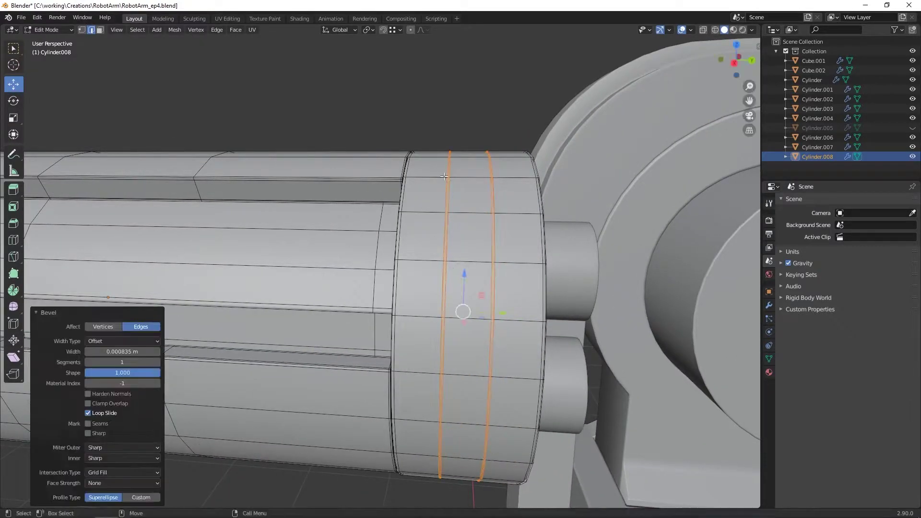
# Select the two narrow face loops around the collar and sink them inward as thin grooves
pyautogui.press('3')
pyautogui.moveTo(504, 197); pyautogui.dragTo(465, 207, button='middle')
pyautogui.scroll(1, 468, 211)
pyautogui.rightClick(470, 215)
pyautogui.click(468, 241)
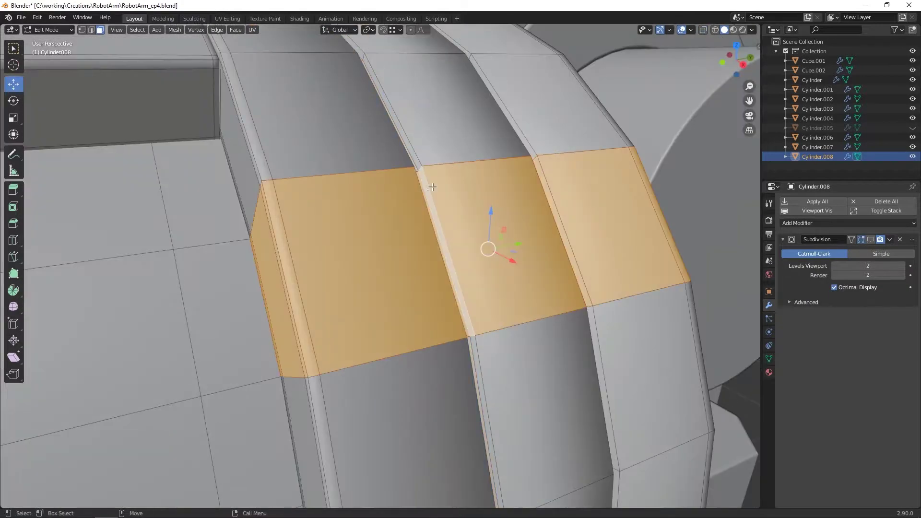
pyautogui.keyDown('alt'); pyautogui.click(421, 191); pyautogui.keyUp('alt')
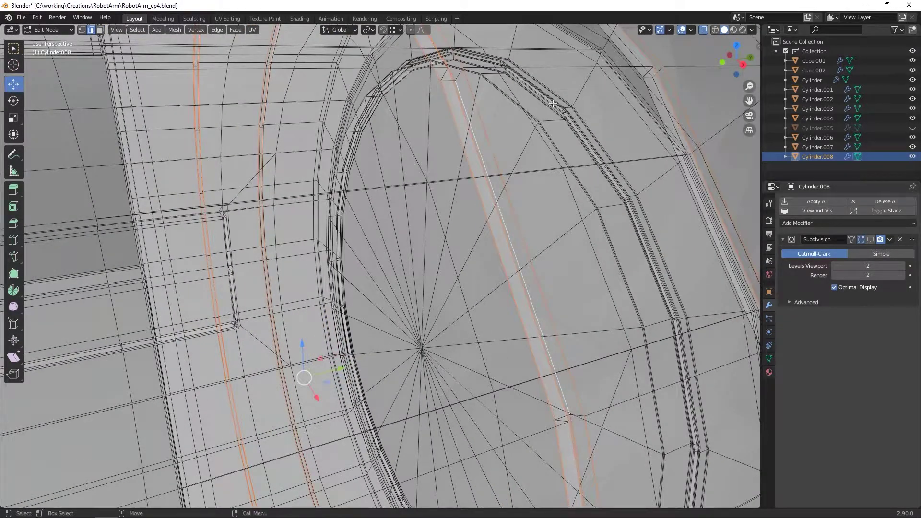
# Bevel the edge loops along both collar grooves
pyautogui.moveTo(553, 103); pyautogui.dragTo(520, 169, button='middle')
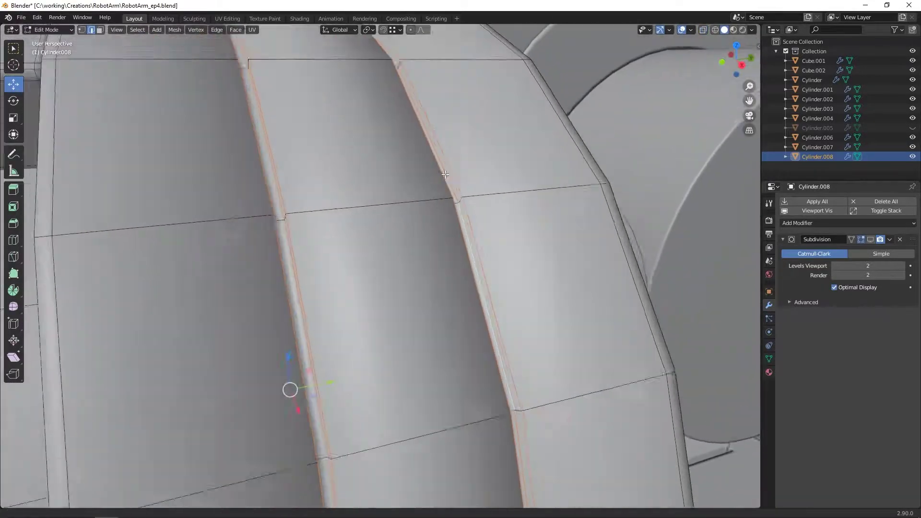
pyautogui.hotkey('ctrl', 'b')
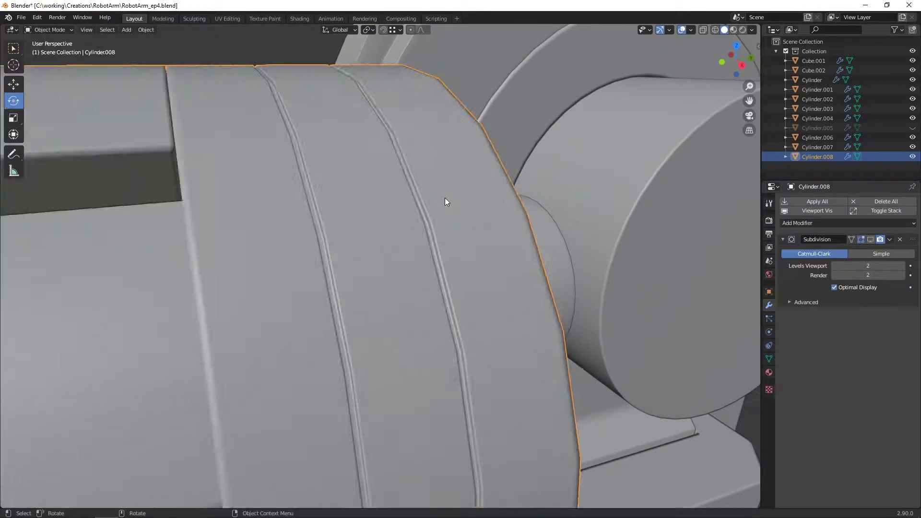
pyautogui.moveTo(447, 199); pyautogui.dragTo(553, 226, button='middle')
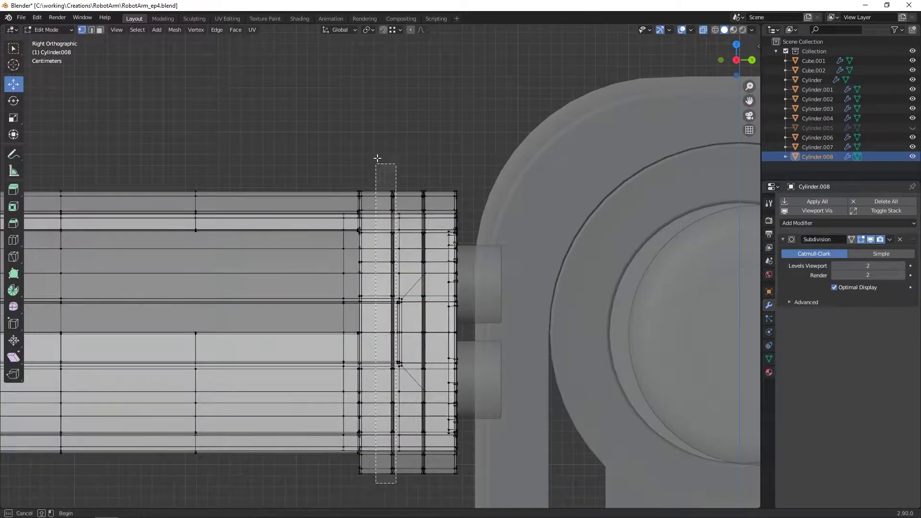
# Select the groove ring nearer the panels and move it closer to the collar's other groove
pyautogui.click(410, 331)
pyautogui.moveTo(411, 331); pyautogui.dragTo(510, 337, button='middle')
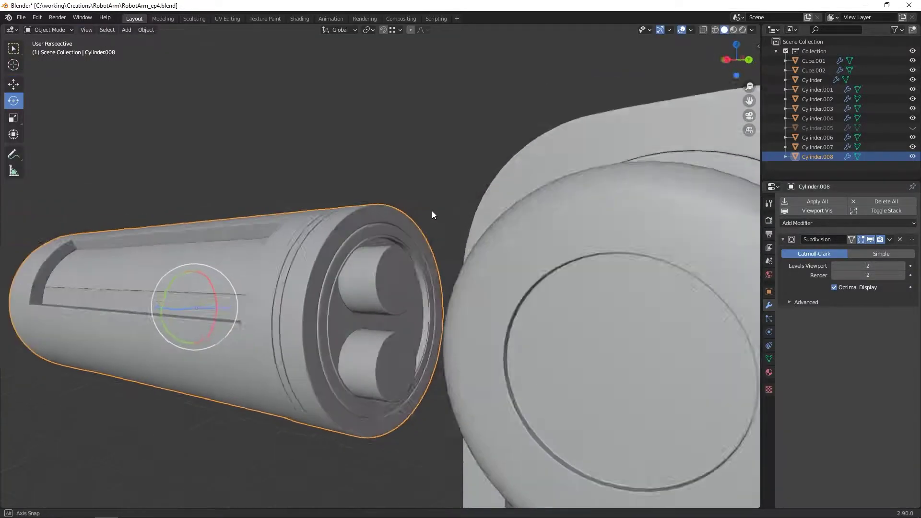
pyautogui.moveTo(432, 211); pyautogui.dragTo(442, 241, button='middle')
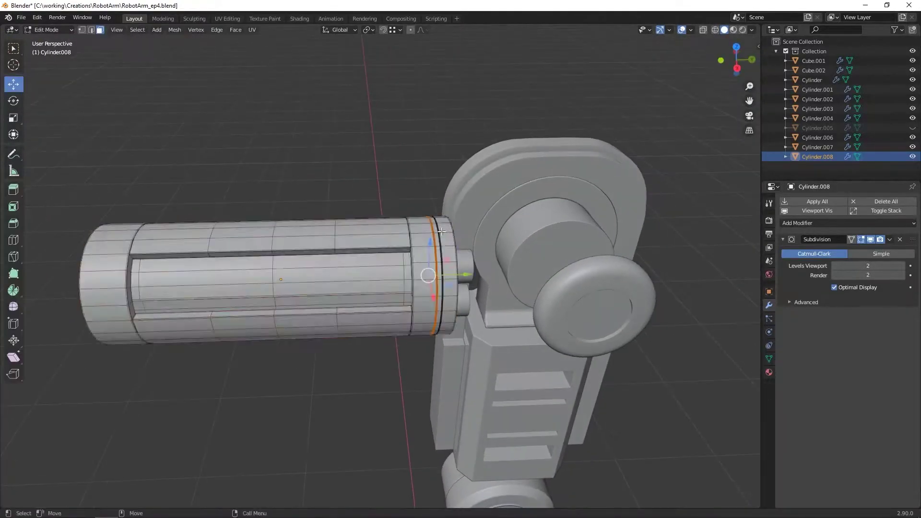
# Mirror the whole cylinder mesh to put the pair of grooves on the collar at the free end
pyautogui.press('a')
pyautogui.press('F3')
pyautogui.press('Return')
pyautogui.click(121, 486)
pyautogui.press('Tab')
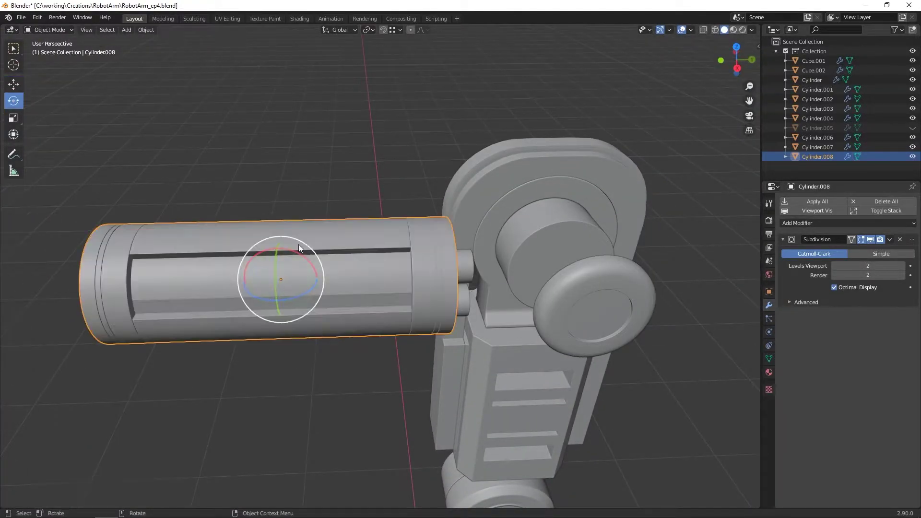
pyautogui.moveTo(298, 244); pyautogui.dragTo(482, 201, button='middle')
# Inset the circular cap faces at the cylinder's free end and extrude them inward about 0.034 m
pyautogui.press('Tab')
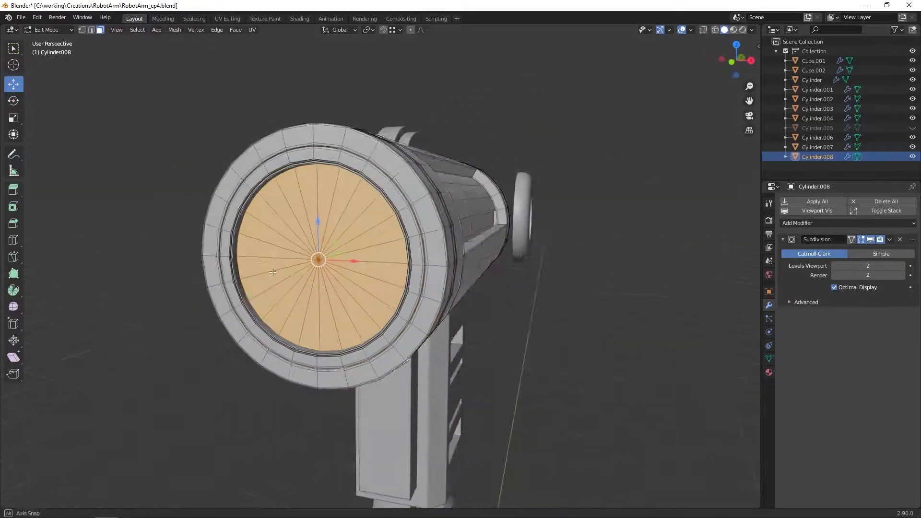
pyautogui.scroll(6, 336, 269)
pyautogui.rightClick(421, 286)
pyautogui.click(421, 296)
pyautogui.click(371, 273)
pyautogui.scroll(-6, 455, 271)
pyautogui.moveTo(531, 229); pyautogui.dragTo(486, 214, button='middle')
pyautogui.scroll(6, 532, 233)
pyautogui.hotkey('shift', 'space')
pyautogui.press('s')
pyautogui.click(498, 235)
pyautogui.rightClick(485, 213)
pyautogui.click(485, 214)
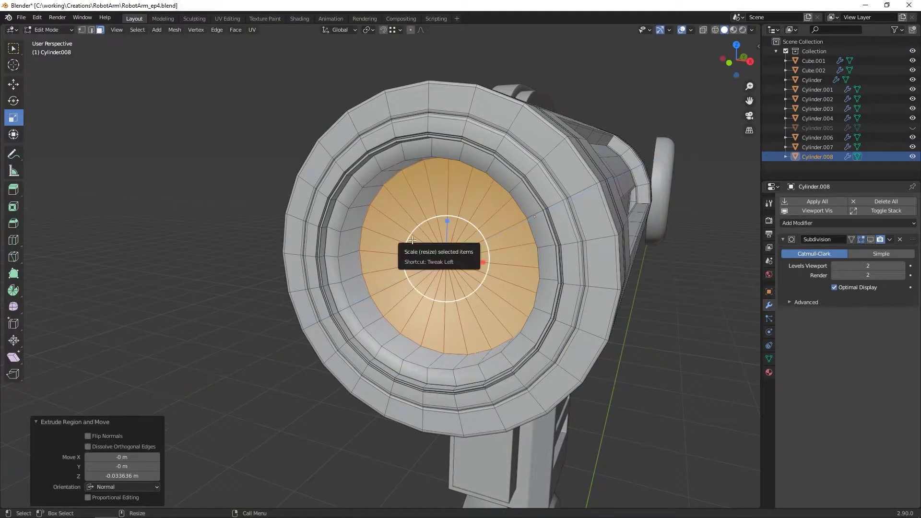
# Bevel the cap recess's inner and outer edge loops about 0.0024 m with 2 segments, and toggle the Subdivision modifier's viewport display
pyautogui.press('2')
pyautogui.keyDown('alt'); pyautogui.click(363, 242); pyautogui.keyUp('alt')
pyautogui.click(343, 247)
pyautogui.click(339, 246)
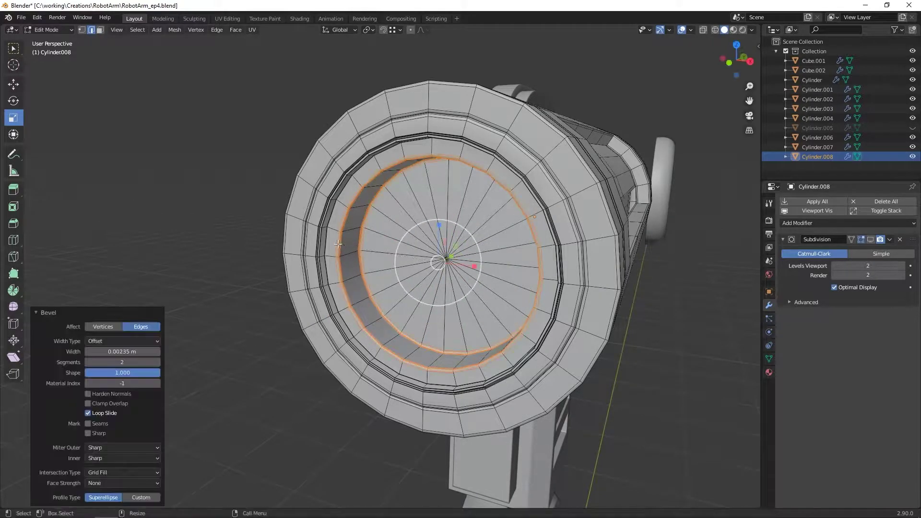
pyautogui.press('Tab')
pyautogui.click(870, 240)
# Raise the outermost face loop of the collar beside the joint with Shrink/Fatten to form a protruding flange
pyautogui.scroll(-4, 558, 270)
pyautogui.moveTo(558, 270); pyautogui.dragTo(504, 282, button='middle')
pyautogui.scroll(2, 559, 247)
pyautogui.moveTo(559, 247); pyautogui.dragTo(529, 249, button='middle')
pyautogui.scroll(5, 530, 249)
pyautogui.moveTo(530, 248); pyautogui.dragTo(561, 222, button='middle')
pyautogui.press('Tab')
pyautogui.scroll(3, 416, 216)
pyautogui.keyDown('alt'); pyautogui.click(627, 207); pyautogui.keyUp('alt')
pyautogui.scroll(-3, 627, 206)
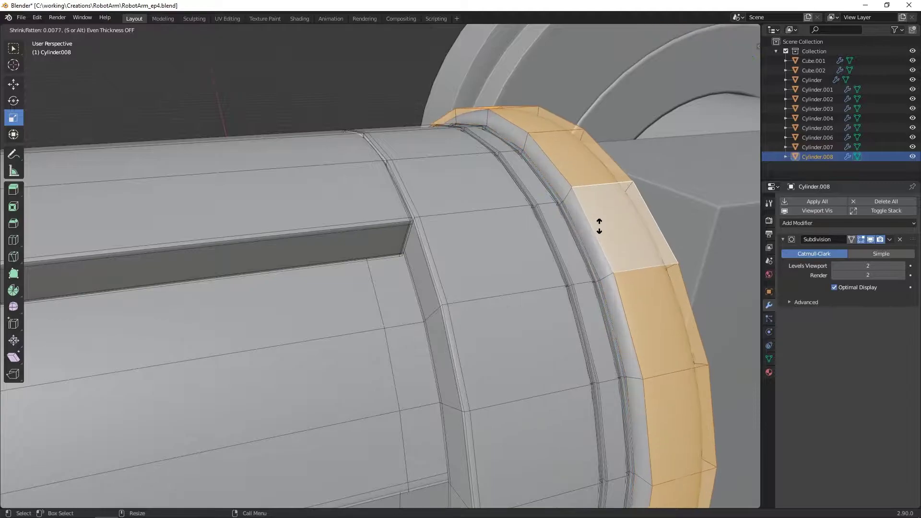
pyautogui.click(619, 223)
# Select the flange's outer edge loops and bevel them with 2 segments
pyautogui.scroll(-5, 619, 223)
pyautogui.moveTo(619, 223); pyautogui.dragTo(432, 240, button='middle')
pyautogui.press('KP_1')
pyautogui.scroll(1, 450, 265)
pyautogui.click(440, 264)
pyautogui.keyDown('alt'); pyautogui.click(449, 221); pyautogui.keyUp('alt')
pyautogui.keyDown('alt'); pyautogui.keyDown('shift'); pyautogui.click(426, 236); pyautogui.keyUp('shift'); pyautogui.keyUp('alt')
pyautogui.hotkey('alt', 'z')
pyautogui.hotkey('alt', 'z')
pyautogui.moveTo(845, 227); pyautogui.dragTo(469, 221, button='middle')
pyautogui.hotkey('ctrl', 'b')
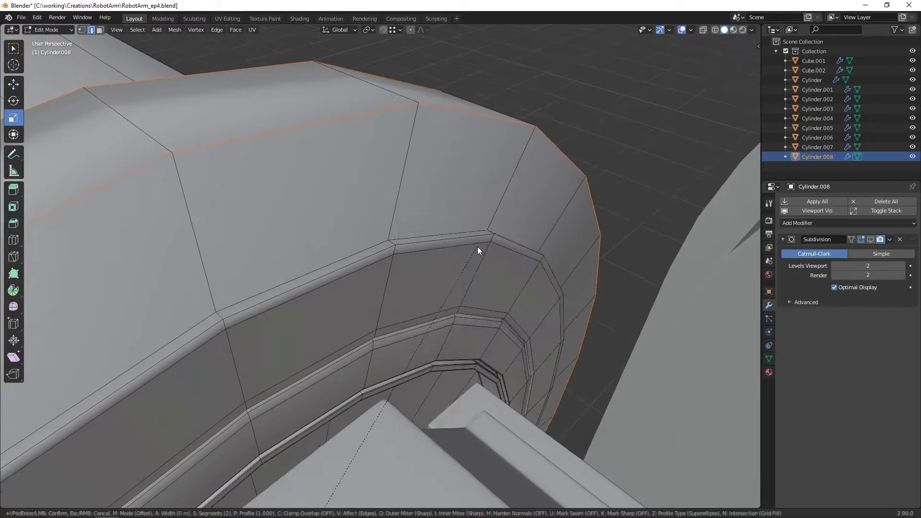
pyautogui.click(473, 240)
pyautogui.click(402, 221)
pyautogui.click(397, 268)
pyautogui.moveTo(397, 267); pyautogui.dragTo(430, 208, button='middle')
pyautogui.press('Tab')
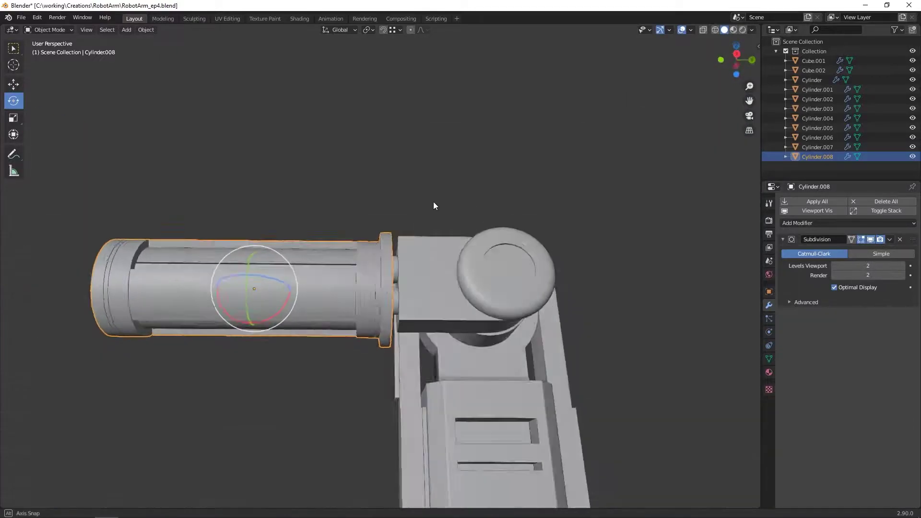
# Examine the block connecting the cylinder to the joint, hiding the round end disc and showing it again
pyautogui.scroll(4, 382, 266)
pyautogui.moveTo(382, 267); pyautogui.dragTo(522, 269, button='middle')
pyautogui.click(608, 195)
pyautogui.click(448, 229)
pyautogui.press('Tab')
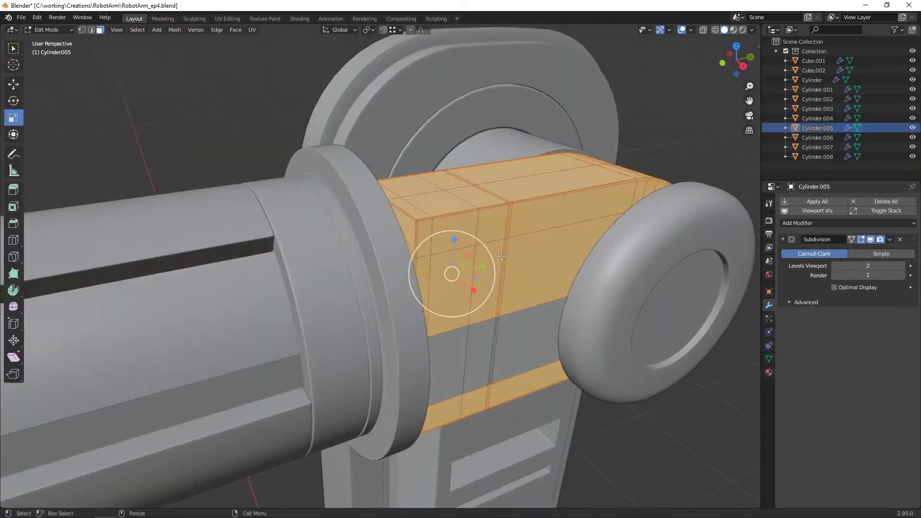
pyautogui.press('Tab')
pyautogui.click(662, 253)
pyautogui.click(912, 137)
pyautogui.click(624, 230)
pyautogui.moveTo(623, 230); pyautogui.dragTo(609, 307, button='middle')
pyautogui.click(545, 257)
pyautogui.press('Tab')
pyautogui.press('Tab')
pyautogui.click(912, 137)
pyautogui.click(573, 230)
# Move the round end disc about -0.15 m along X into the connecting block
pyautogui.press('KP_7')
pyautogui.keyDown('shift'); pyautogui.moveTo(571, 184); pyautogui.dragTo(577, 237, button='middle'); pyautogui.keyUp('shift')
pyautogui.click(659, 178)
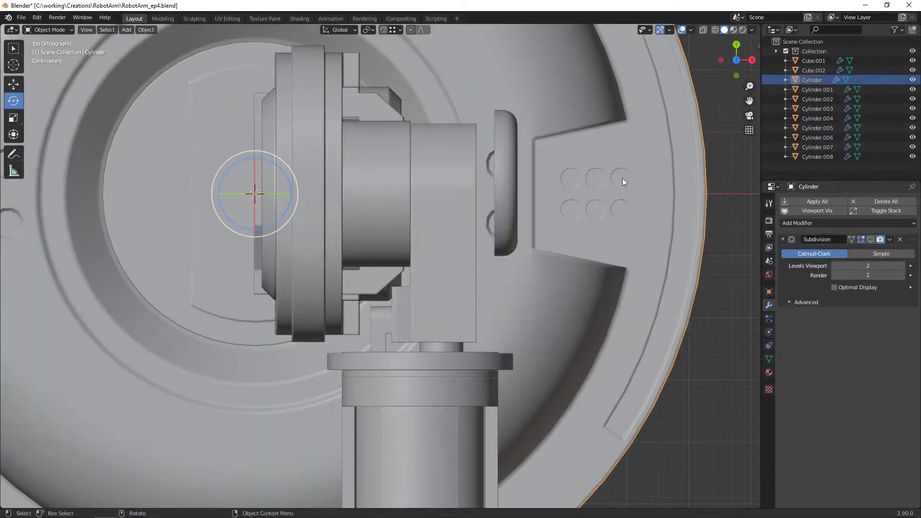
pyautogui.click(549, 198)
pyautogui.press('w')
pyautogui.moveTo(542, 183); pyautogui.dragTo(454, 177)
pyautogui.scroll(3, 460, 178)
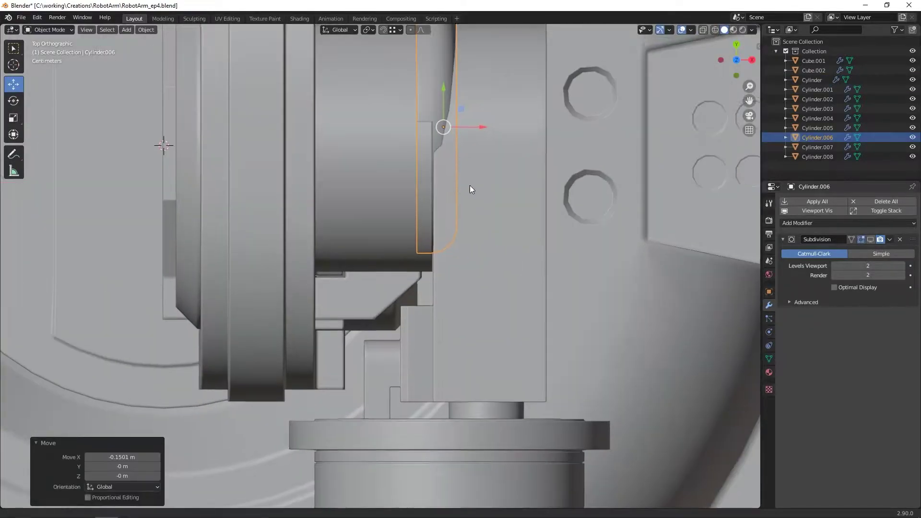
# Move the disc about 0.015 m in X and -0.017 m in Y, and centre it on the block's rounded end
pyautogui.scroll(-1, 469, 180)
pyautogui.keyDown('alt'); pyautogui.moveTo(469, 181); pyautogui.dragTo(458, 213, button='middle'); pyautogui.keyUp('alt')
pyautogui.moveTo(427, 181); pyautogui.dragTo(531, 196)
pyautogui.moveTo(441, 194); pyautogui.dragTo(439, 195)
pyautogui.keyDown('alt'); pyautogui.moveTo(439, 195); pyautogui.dragTo(533, 191, button='middle'); pyautogui.keyUp('alt')
pyautogui.scroll(2, 470, 230)
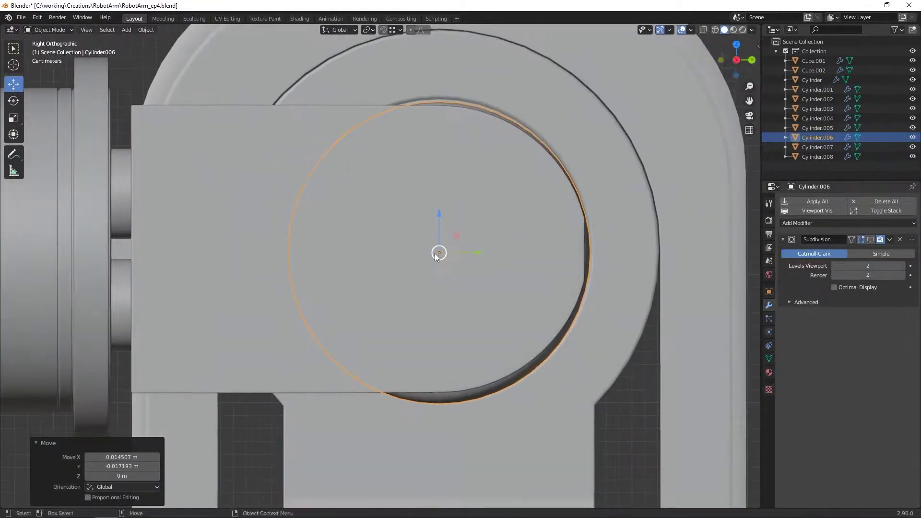
pyautogui.click(432, 247)
pyautogui.keyDown('alt'); pyautogui.moveTo(432, 246); pyautogui.dragTo(498, 206, button='middle'); pyautogui.keyUp('alt')
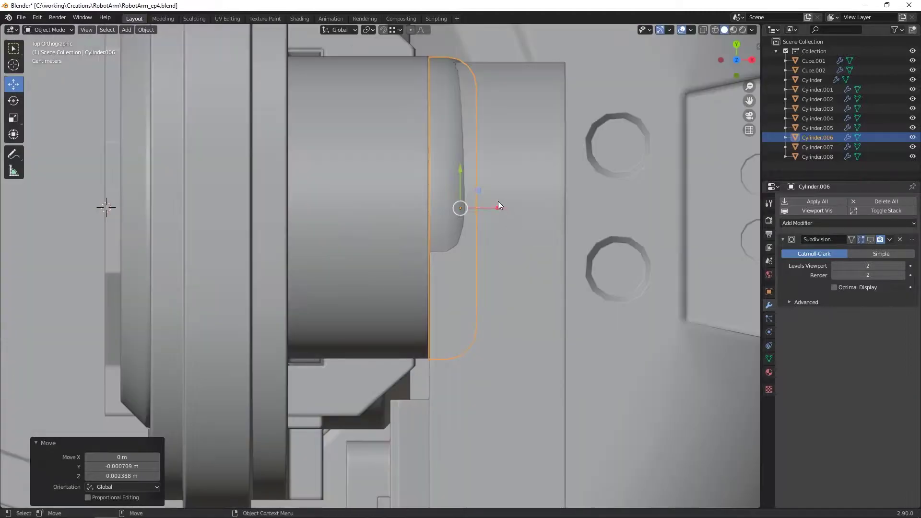
# Save the robot arm file
pyautogui.click(543, 161)
pyautogui.scroll(-6, 543, 161)
pyautogui.moveTo(563, 200); pyautogui.dragTo(473, 186, button='middle')
pyautogui.hotkey('ctrl', 's')
# Duplicate the slotted box cover of the upper arm and move the copy about 1.126 m down along Z onto the lower arm
pyautogui.scroll(-4, 473, 186)
pyautogui.moveTo(473, 186); pyautogui.dragTo(399, 207, button='middle')
pyautogui.scroll(4, 485, 207)
pyautogui.scroll(3, 399, 207)
pyautogui.click(398, 207)
pyautogui.moveTo(669, 245); pyautogui.dragTo(639, 251, button='middle')
pyautogui.click(485, 254)
pyautogui.moveTo(485, 254); pyautogui.dragTo(368, 197, button='middle')
pyautogui.moveTo(478, 239); pyautogui.dragTo(532, 220, button='middle')
pyautogui.scroll(2, 422, 234)
pyautogui.click(356, 146)
pyautogui.moveTo(356, 146); pyautogui.dragTo(249, 158, button='middle')
pyautogui.click(394, 163)
pyautogui.moveTo(395, 163); pyautogui.dragTo(455, 183, button='middle')
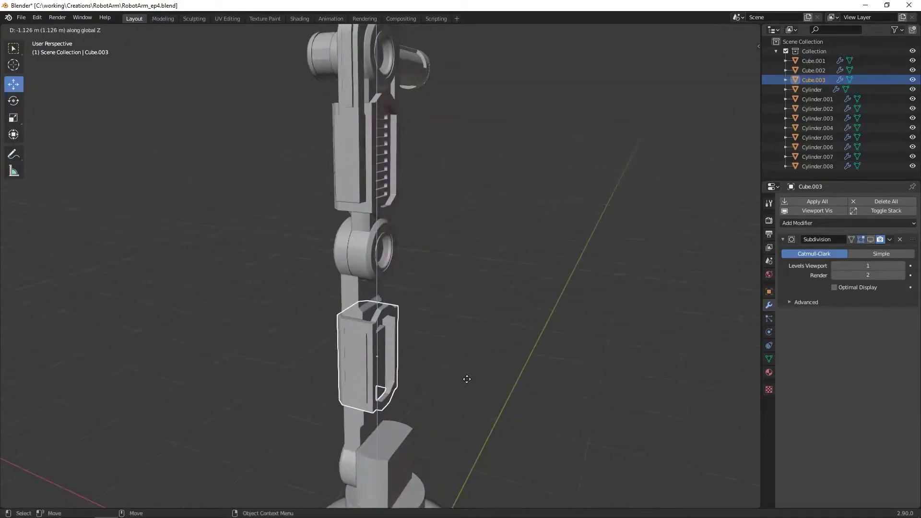
pyautogui.click(466, 379)
# Rotate the duplicated cover 180° about the Z axis
pyautogui.scroll(3, 408, 291)
pyautogui.write('rz180')
pyautogui.press('Return')
pyautogui.press('KP_1')
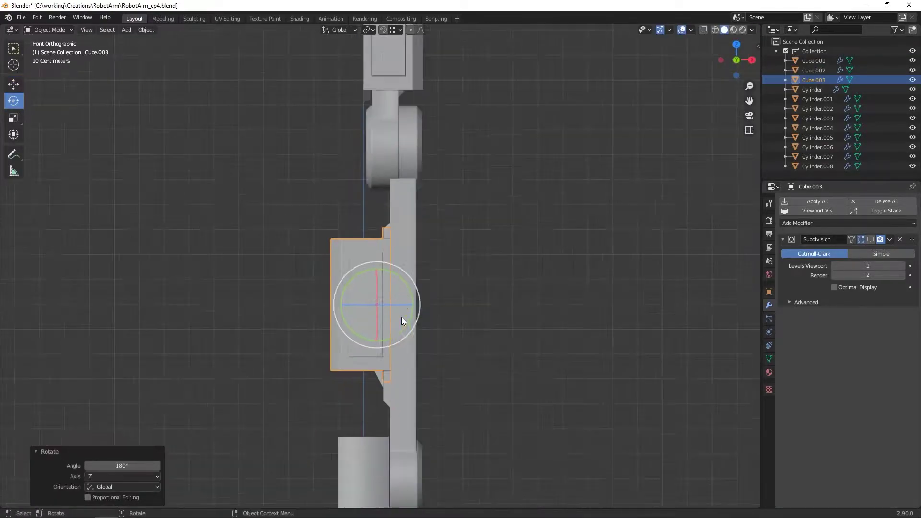
# Shift the duplicated cover about 0.023 m along X and fine-tune its fit against the lower arm
pyautogui.click(423, 305)
pyautogui.moveTo(424, 304); pyautogui.dragTo(393, 316, button='middle')
pyautogui.scroll(3, 352, 315)
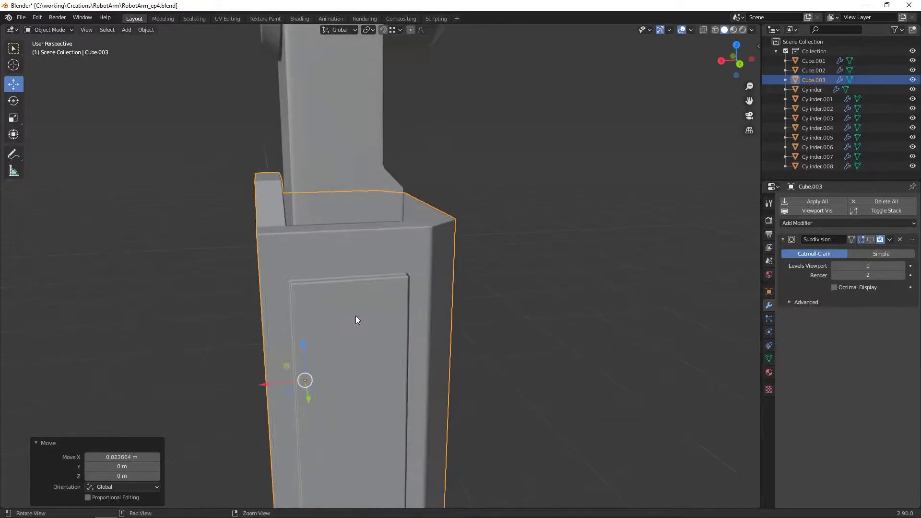
pyautogui.moveTo(266, 385); pyautogui.dragTo(271, 385)
pyautogui.press('KP_3')
pyautogui.press('KP_1')
# Select all vertices of the duplicated cover's upper end and move them up along Z to lengthen the cover
pyautogui.moveTo(496, 363); pyautogui.dragTo(411, 206, button='middle')
pyautogui.press('`')
pyautogui.click(386, 244)
pyautogui.press('KP_1')
pyautogui.press('Tab')
pyautogui.hotkey('alt', 'z')
pyautogui.moveTo(252, 75); pyautogui.dragTo(522, 240)
pyautogui.moveTo(425, 177); pyautogui.dragTo(470, 192, button='middle')
pyautogui.hotkey('alt', 'z')
pyautogui.press('g')
pyautogui.moveTo(383, 144); pyautogui.dragTo(383, 86)
# Raise the cover's selected upper vertices a further 0.2 m or so along Z towards the middle joint
pyautogui.scroll(-2, 388, 144)
pyautogui.scroll(3, 398, 163)
pyautogui.moveTo(403, 168)
pyautogui.mouseDown(button='middle')
pyautogui.moveTo(409, 203)
pyautogui.moveTo(418, 169)
pyautogui.moveTo(402, 168)
pyautogui.mouseUp(button='middle')
pyautogui.moveTo(400, 166); pyautogui.dragTo(401, 126)
pyautogui.moveTo(401, 126)
pyautogui.mouseDown(button='middle')
pyautogui.moveTo(444, 142)
pyautogui.moveTo(395, 127)
pyautogui.mouseUp(button='middle')
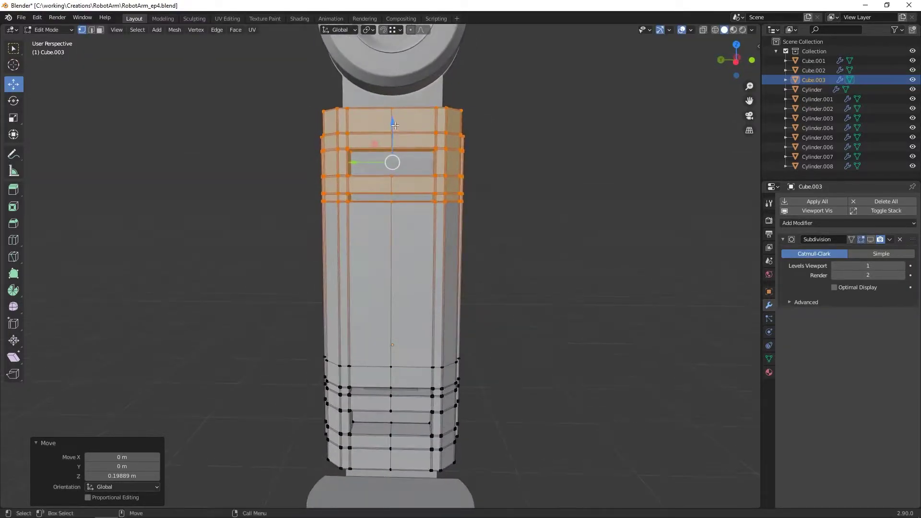
# Select the horizontal vertex row below the cover's upper band and move it down about 0.376 m along Z
pyautogui.click(395, 127)
pyautogui.press('KP_1')
pyautogui.press('`')
pyautogui.click(340, 134)
pyautogui.moveTo(393, 128); pyautogui.dragTo(393, 129)
pyautogui.moveTo(393, 129); pyautogui.dragTo(400, 182, button='middle')
pyautogui.hotkey('alt', 'z')
pyautogui.press('`')
pyautogui.click(347, 188)
pyautogui.hotkey('alt', 'z')
pyautogui.hotkey('alt', 'z')
pyautogui.hotkey('alt', 'z')
pyautogui.hotkey('alt', 'z')
pyautogui.moveTo(308, 197); pyautogui.dragTo(501, 230)
pyautogui.hotkey('alt', 'z')
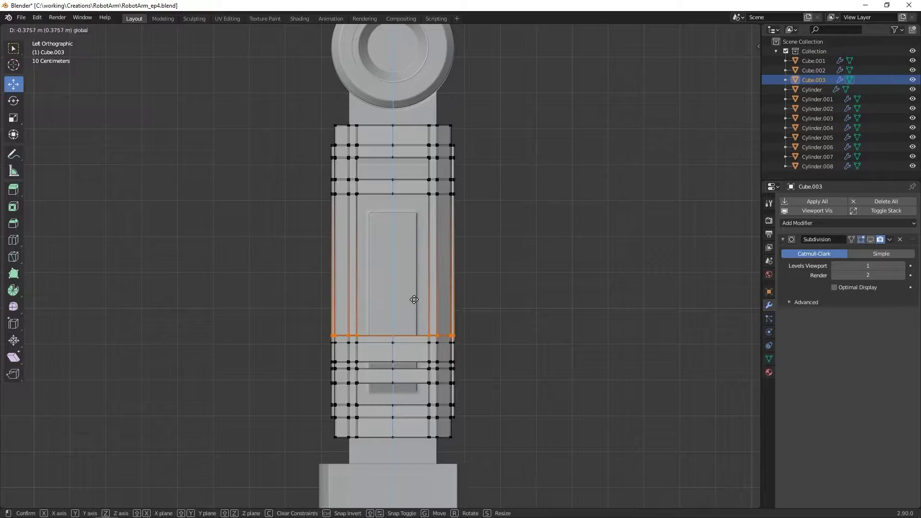
pyautogui.click(414, 301)
# Tighten the spacing above the cover's lower slots by moving the vertex rows there down along Z
pyautogui.scroll(5, 371, 255)
pyautogui.moveTo(584, 325); pyautogui.dragTo(584, 326)
pyautogui.hotkey('alt', 'z')
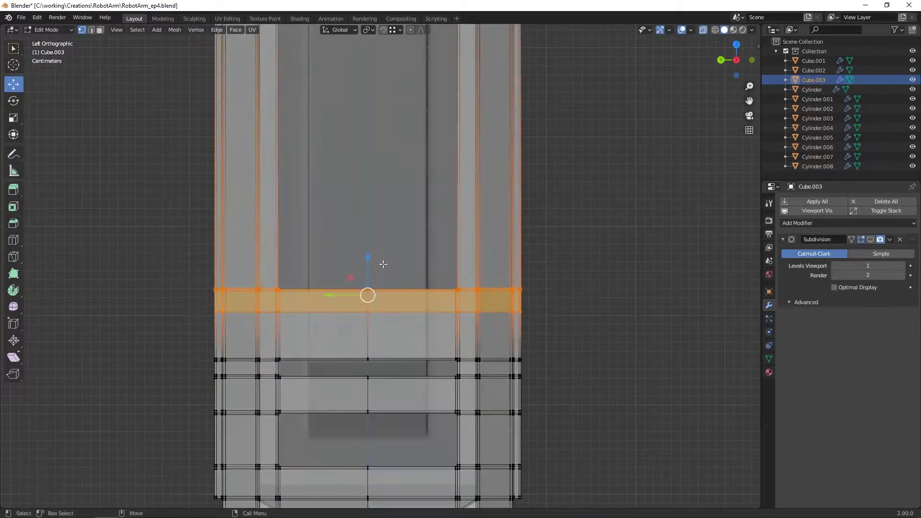
pyautogui.moveTo(368, 286); pyautogui.dragTo(368, 289)
pyautogui.scroll(-2, 368, 288)
pyautogui.keyDown('shift'); pyautogui.moveTo(372, 307); pyautogui.dragTo(369, 247, button='middle'); pyautogui.keyUp('shift')
pyautogui.press('b')
pyautogui.moveTo(242, 262); pyautogui.dragTo(520, 320)
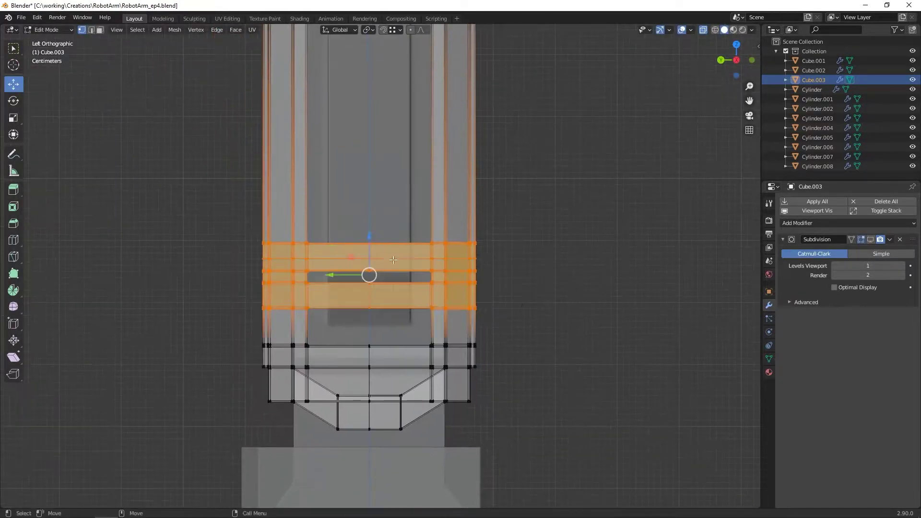
pyautogui.scroll(3, 369, 288)
# Thin the rib between the lower slots by moving its top row about 0.026 m down, then lower the rib and the band above
pyautogui.keyDown('alt'); pyautogui.click(480, 299); pyautogui.keyUp('alt')
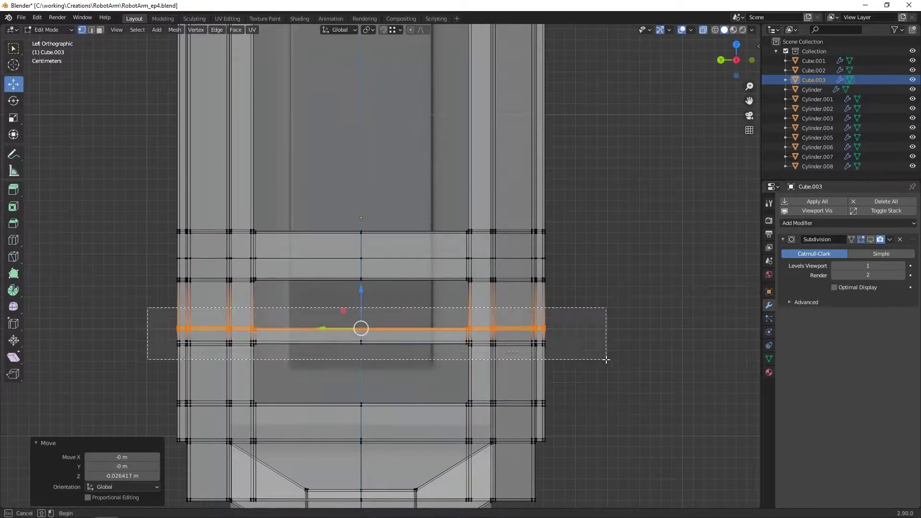
pyautogui.moveTo(602, 359); pyautogui.dragTo(603, 359)
pyautogui.press('g')
pyautogui.press('z')
pyautogui.moveTo(150, 206); pyautogui.dragTo(586, 296)
pyautogui.press('g')
pyautogui.press('z')
# Dissolve the extra horizontal edge loop running through the band above the cover's lower slots
pyautogui.hotkey('alt', 'z')
pyautogui.press('2')
pyautogui.keyDown('alt'); pyautogui.click(396, 266); pyautogui.keyUp('alt')
pyautogui.moveTo(455, 245); pyautogui.dragTo(393, 264, button='middle')
pyautogui.rightClick(393, 263)
pyautogui.click(383, 462)
pyautogui.hotkey('alt', 'z')
# Lower the band above the cover's lower slots about 0.04 m along Z and nudge it a further 0.005 m down
pyautogui.keyDown('alt'); pyautogui.moveTo(350, 345); pyautogui.dragTo(408, 307, button='middle'); pyautogui.keyUp('alt')
pyautogui.press('1')
pyautogui.moveTo(141, 211); pyautogui.dragTo(591, 252)
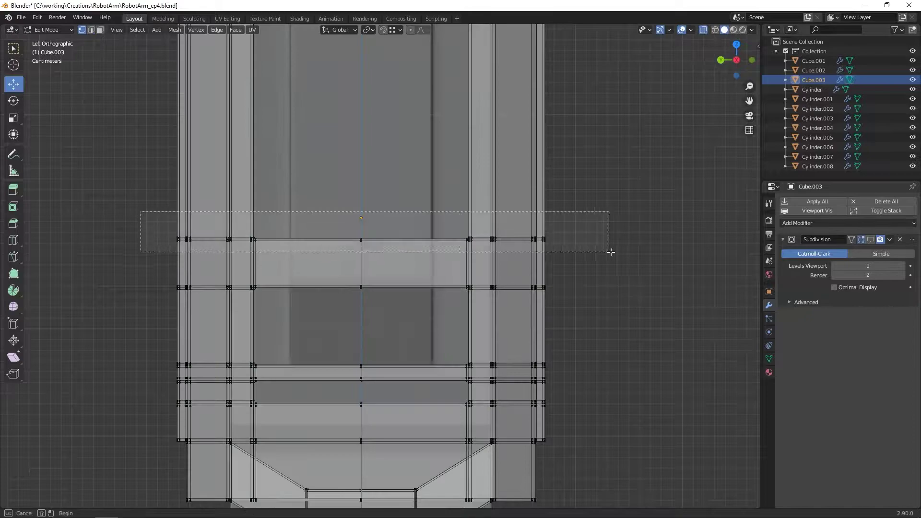
pyautogui.moveTo(367, 194); pyautogui.dragTo(366, 194)
pyautogui.scroll(-2, 369, 204)
pyautogui.moveTo(186, 210); pyautogui.dragTo(542, 307)
pyautogui.moveTo(370, 235); pyautogui.dragTo(369, 256)
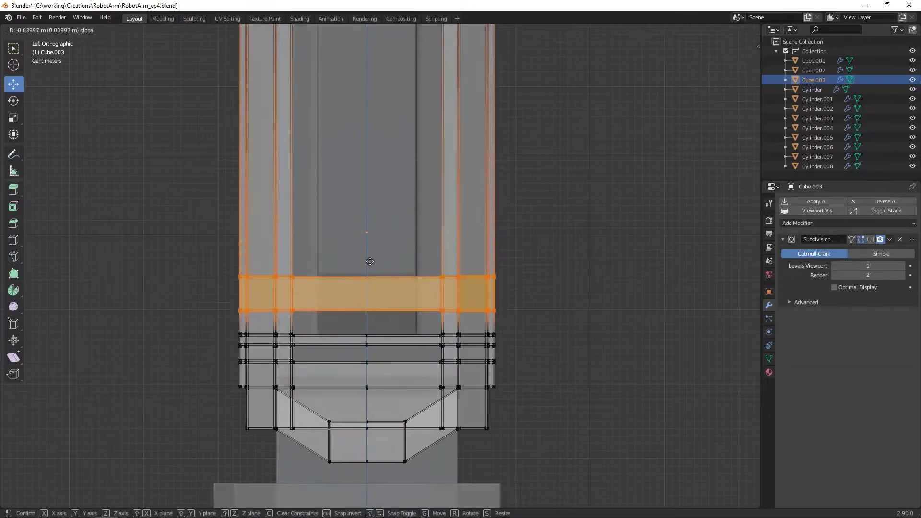
pyautogui.click(370, 259)
pyautogui.hotkey('alt', 'z')
pyautogui.moveTo(370, 259); pyautogui.dragTo(345, 294, button='middle')
pyautogui.press('g')
pyautogui.press('z')
pyautogui.moveTo(335, 279); pyautogui.dragTo(334, 279)
pyautogui.moveTo(377, 184)
pyautogui.keyDown('alt'); pyautogui.mouseDown()
pyautogui.moveTo(474, 149)
pyautogui.moveTo(336, 163)
pyautogui.moveTo(412, 158)
pyautogui.moveTo(388, 176)
pyautogui.mouseUp(); pyautogui.keyUp('alt')
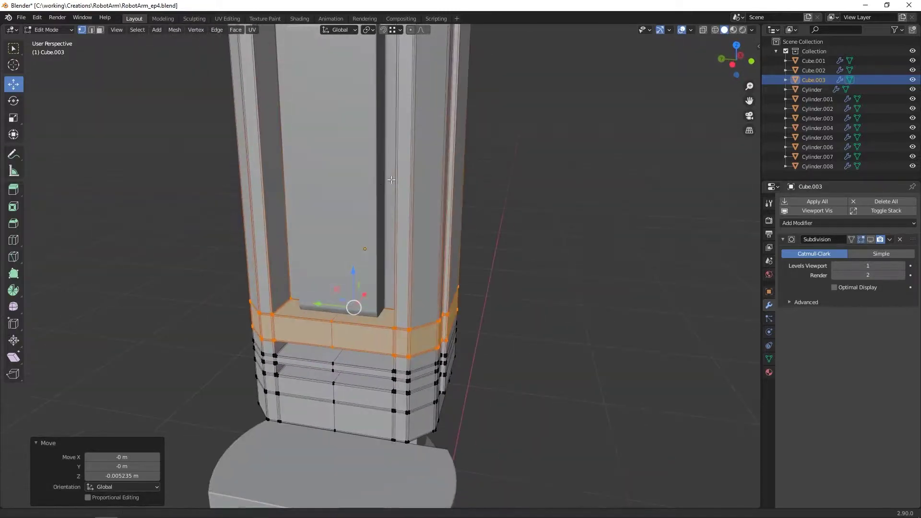
# Select the cover's upper crossband below the top slot and move it down about 0.039 m along Z
pyautogui.scroll(-2, 388, 176)
pyautogui.keyDown('alt'); pyautogui.moveTo(387, 176); pyautogui.dragTo(432, 278, button='middle'); pyautogui.keyUp('alt')
pyautogui.press('ctrl+KP_3')
pyautogui.hotkey('alt', 'z')
pyautogui.moveTo(283, 147); pyautogui.dragTo(511, 187)
pyautogui.scroll(3, 511, 165)
pyautogui.keyDown('alt'); pyautogui.moveTo(512, 165); pyautogui.dragTo(473, 281, button='middle'); pyautogui.keyUp('alt')
pyautogui.moveTo(385, 179); pyautogui.dragTo(386, 190)
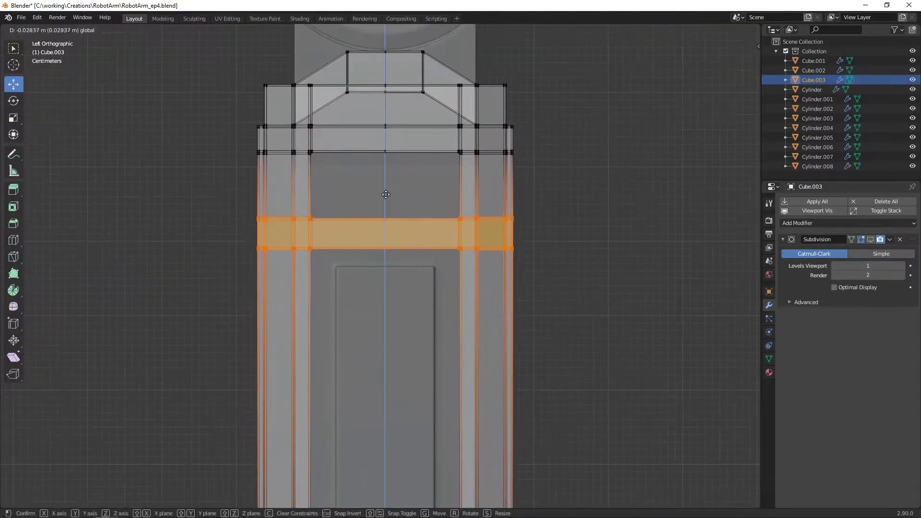
pyautogui.hotkey('alt', 'z')
# Select the cover's uppermost vertex rows and lower them slightly along Z to leave clearance below the middle joint
pyautogui.moveTo(472, 180); pyautogui.dragTo(292, 205, button='middle')
pyautogui.scroll(-1, 292, 206)
pyautogui.press('KP_3')
pyautogui.hotkey('alt', 'z')
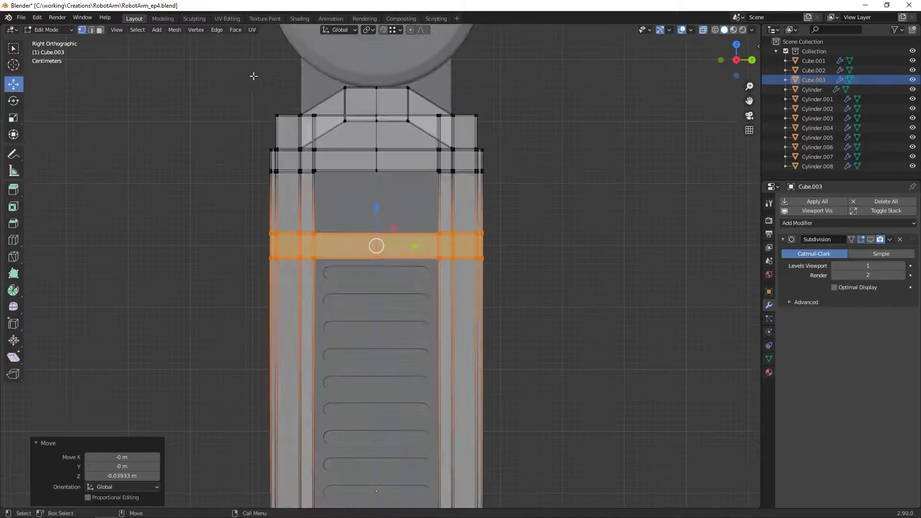
pyautogui.moveTo(217, 61); pyautogui.dragTo(564, 201)
pyautogui.moveTo(376, 107); pyautogui.dragTo(375, 108)
pyautogui.scroll(-5, 383, 124)
pyautogui.hotkey('alt', 'z')
pyautogui.keyDown('alt'); pyautogui.moveTo(452, 188); pyautogui.dragTo(464, 116); pyautogui.keyUp('alt')
pyautogui.scroll(-4, 417, 226)
pyautogui.scroll(7, 442, 222)
# Leave mesh editing, hide the arm parts Cube.001, Cube.002 and Cylinder.002 to Cylinder.008, and select the cover
pyautogui.press('Tab')
pyautogui.click(454, 202)
pyautogui.click(454, 202)
pyautogui.scroll(-3, 526, 111)
pyautogui.moveTo(528, 103); pyautogui.dragTo(542, 122, button='middle')
pyautogui.scroll(-4, 542, 122)
pyautogui.moveTo(293, 40); pyautogui.dragTo(607, 179)
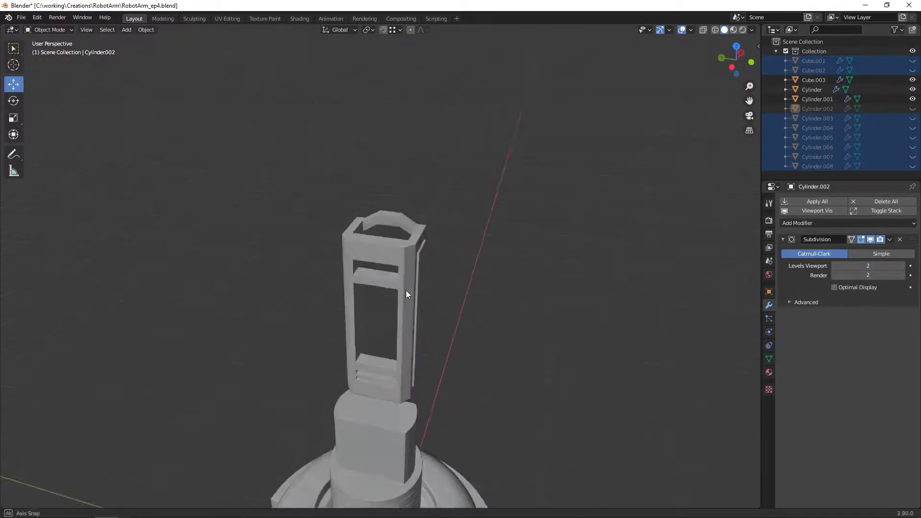
pyautogui.click(410, 278)
pyautogui.scroll(3, 411, 273)
pyautogui.moveTo(422, 242); pyautogui.dragTo(405, 260, button='middle')
# Save the file and unhide Cylinder.002 to check how the cover fits around it
pyautogui.hotkey('ctrl', 's')
pyautogui.moveTo(416, 148); pyautogui.dragTo(350, 192, button='middle')
pyautogui.press('KP_7')
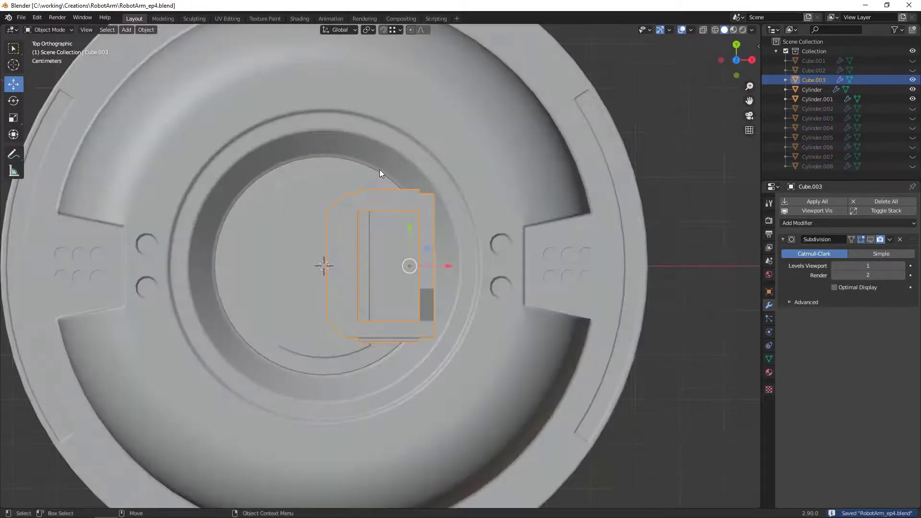
pyautogui.scroll(2, 471, 205)
pyautogui.moveTo(472, 204); pyautogui.dragTo(404, 97, button='middle')
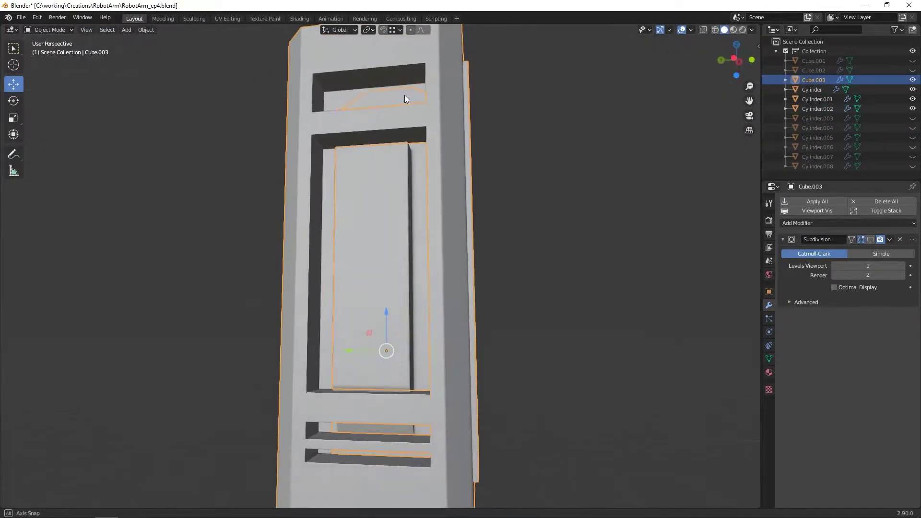
# Try to thin the cover's wall by moving its inner vertices about 0.044 m along negative X, and undo the move
pyautogui.press('KP_7')
pyautogui.scroll(4, 336, 201)
pyautogui.press('Tab')
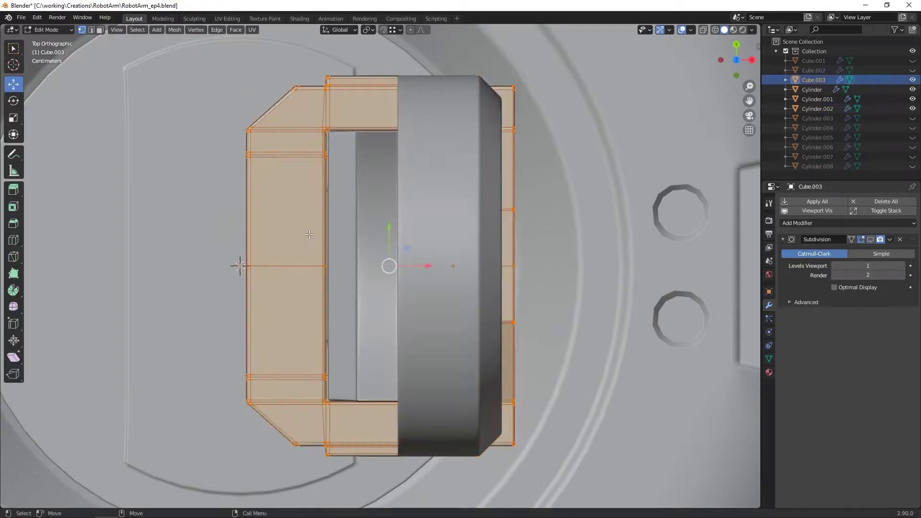
pyautogui.click(319, 132)
pyautogui.hotkey('alt', 'z')
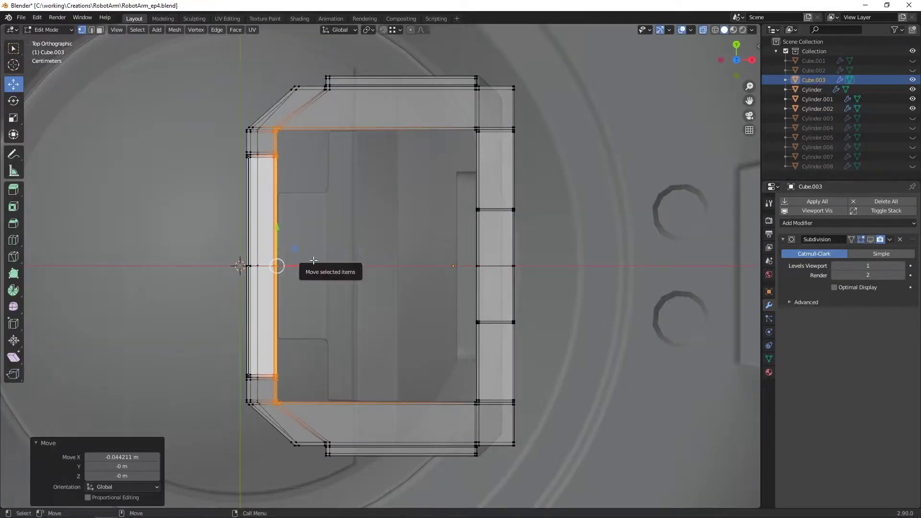
pyautogui.hotkey('alt', 'z')
pyautogui.moveTo(314, 260)
pyautogui.mouseDown(button='middle')
pyautogui.moveTo(317, 269)
pyautogui.moveTo(319, 220)
pyautogui.moveTo(423, 218)
pyautogui.moveTo(407, 205)
pyautogui.moveTo(407, 177)
pyautogui.moveTo(369, 186)
pyautogui.moveTo(372, 255)
pyautogui.moveTo(462, 184)
pyautogui.moveTo(401, 162)
pyautogui.mouseUp(button='middle')
pyautogui.hotkey('ctrl', 'z')
# Adjust the cover's inner wall vertices against the lower arm and return to object mode
pyautogui.hotkey('alt', 'z')
pyautogui.hotkey('alt', 'z')
pyautogui.press('`')
pyautogui.click(327, 158)
pyautogui.hotkey('alt', 'z')
pyautogui.hotkey('alt', 'z')
pyautogui.moveTo(509, 196); pyautogui.dragTo(376, 359, button='middle')
pyautogui.press('g')
pyautogui.click(377, 384)
pyautogui.scroll(4, 375, 359)
pyautogui.scroll(-1, 375, 359)
pyautogui.keyDown('shift'); pyautogui.moveTo(381, 444); pyautogui.dragTo(345, 292, button='middle'); pyautogui.keyUp('shift')
pyautogui.click(376, 403)
pyautogui.press('Tab')
pyautogui.scroll(-5, 384, 384)
pyautogui.click(478, 286)
pyautogui.scroll(-7, 344, 293)
pyautogui.moveTo(407, 283); pyautogui.dragTo(426, 290, button='middle')
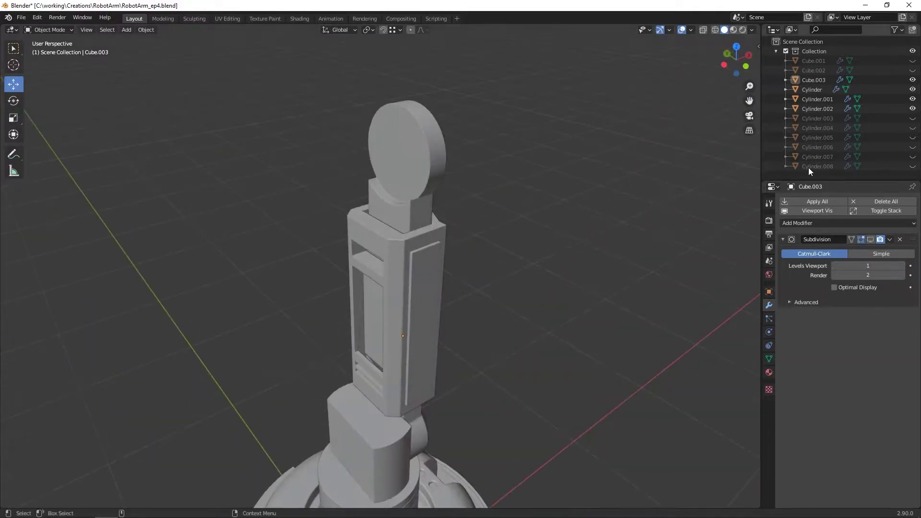
# Unhide all hidden robot arm parts and check the cover in the assembled arm
pyautogui.moveTo(912, 71); pyautogui.dragTo(912, 61)
pyautogui.scroll(-4, 450, 170)
pyautogui.moveTo(450, 170); pyautogui.dragTo(398, 166, button='middle')
pyautogui.press('KP_3')
pyautogui.scroll(3, 450, 177)
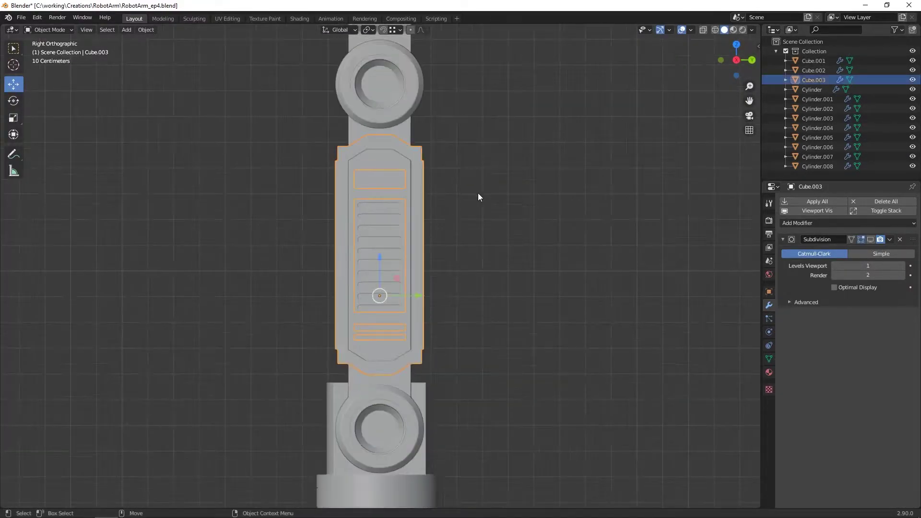
pyautogui.moveTo(444, 193); pyautogui.dragTo(398, 217, button='middle')
pyautogui.moveTo(472, 241); pyautogui.dragTo(390, 230, button='middle')
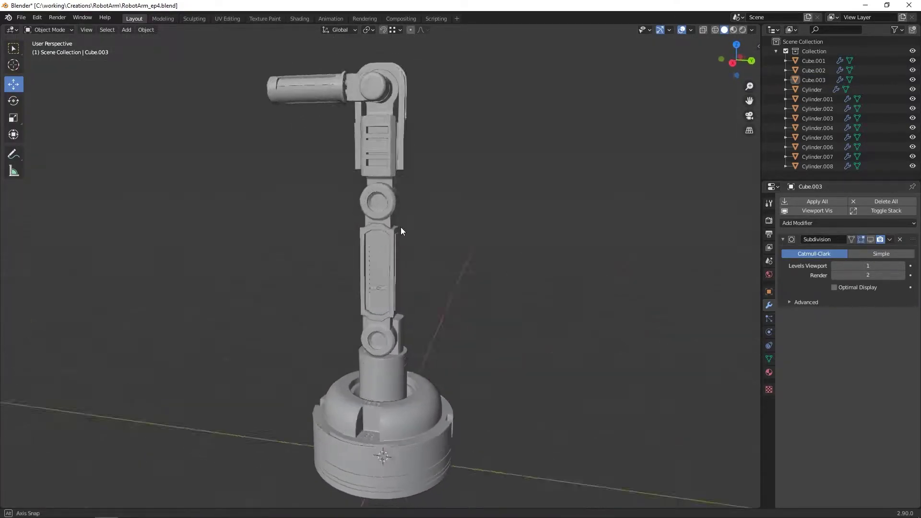
# Select the flat-sided post below the lower arm, Cylinder.001, and open its mesh for editing
pyautogui.moveTo(465, 240); pyautogui.dragTo(381, 196, button='middle')
pyautogui.scroll(2, 473, 240)
pyautogui.scroll(3, 381, 196)
pyautogui.scroll(3, 377, 269)
pyautogui.click(373, 302)
pyautogui.moveTo(373, 302); pyautogui.dragTo(379, 278, button='middle')
pyautogui.press('Tab')
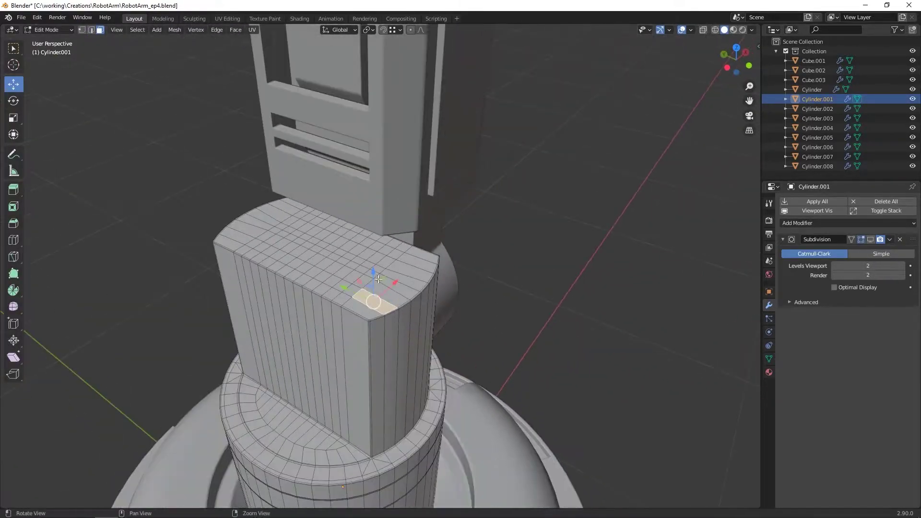
pyautogui.scroll(3, 380, 294)
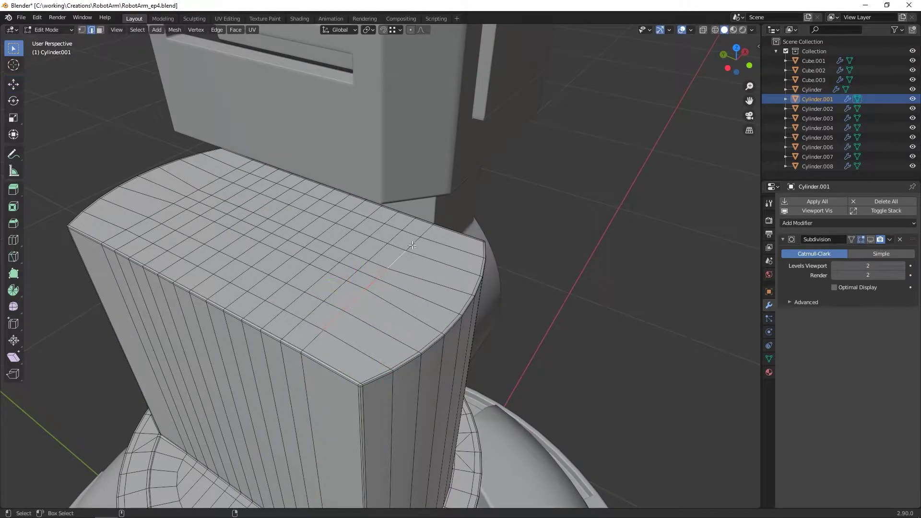
pyautogui.keyDown('shift'); pyautogui.click(417, 240); pyautogui.keyUp('shift')
pyautogui.scroll(-3, 415, 241)
pyautogui.scroll(1, 364, 256)
pyautogui.hotkey('shift', 'space')
pyautogui.press('g')
pyautogui.moveTo(383, 269); pyautogui.dragTo(318, 269, button='middle')
pyautogui.rightClick(453, 287)
pyautogui.click(455, 175)
pyautogui.moveTo(459, 212); pyautogui.dragTo(432, 256, button='middle')
pyautogui.rightClick(440, 259)
pyautogui.click(440, 259)
pyautogui.click(438, 251)
pyautogui.rightClick(451, 253)
pyautogui.click(453, 253)
pyautogui.click(422, 187)
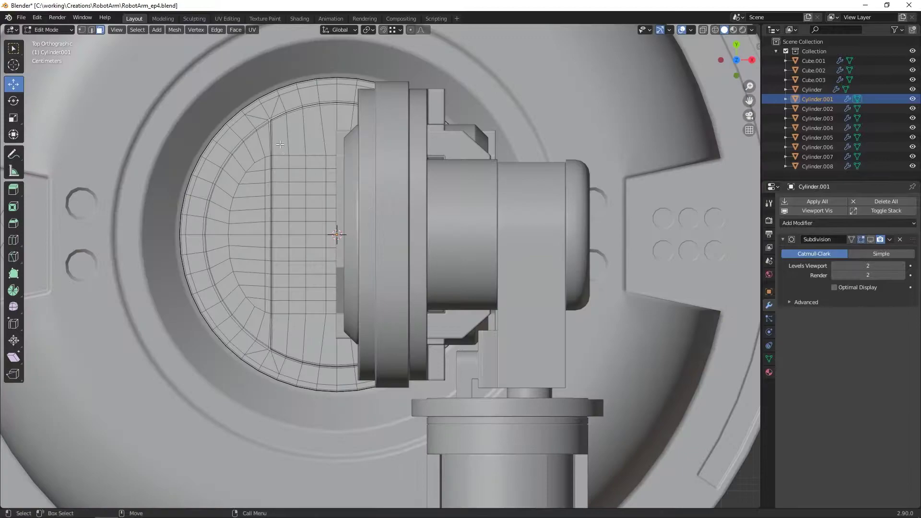
# Inset the post's top faces by about 0.044 m and extrude them downward to form a shallow recess
pyautogui.moveTo(390, 331); pyautogui.dragTo(446, 259, button='middle')
pyautogui.scroll(2, 393, 273)
pyautogui.rightClick(444, 259)
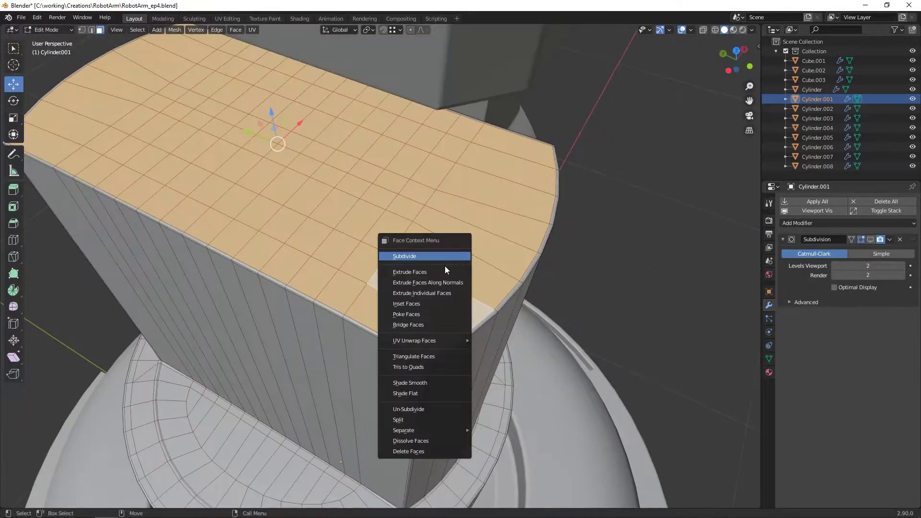
pyautogui.click(439, 302)
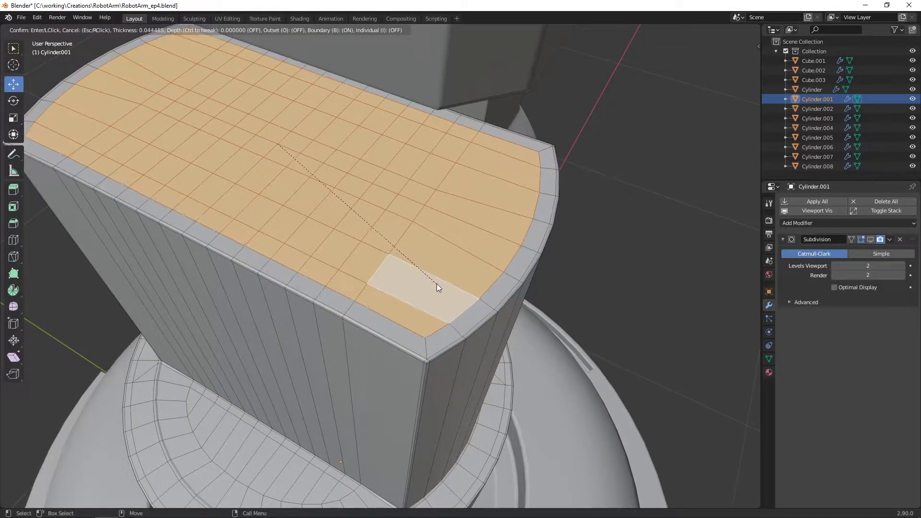
pyautogui.click(437, 283)
pyautogui.rightClick(408, 262)
pyautogui.click(410, 231)
pyautogui.click(407, 238)
# Bevel the recess's upper and lower edge loops on the post with two segments and turn on the subdivision preview
pyautogui.moveTo(407, 238); pyautogui.dragTo(488, 228, button='middle')
pyautogui.press('2')
pyautogui.moveTo(533, 145)
pyautogui.mouseDown(button='middle')
pyautogui.moveTo(472, 146)
pyautogui.moveTo(432, 132)
pyautogui.moveTo(525, 146)
pyautogui.mouseUp(button='middle')
pyautogui.hotkey('ctrl', 'b')
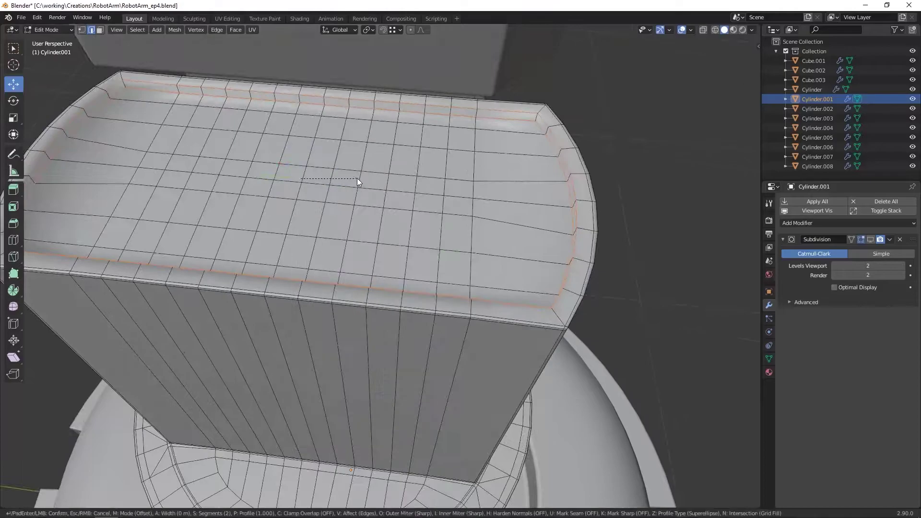
pyautogui.click(362, 177)
pyautogui.press('Tab')
pyautogui.click(871, 240)
pyautogui.press('Tab')
# Shift the vertex column nearest the post's rounded end about 0.045 m along negative Y and fine-tune its position
pyautogui.moveTo(537, 158); pyautogui.dragTo(523, 165, button='middle')
pyautogui.scroll(3, 523, 158)
pyautogui.keyDown('shift'); pyautogui.moveTo(551, 76); pyautogui.dragTo(442, 151, button='middle'); pyautogui.keyUp('shift')
pyautogui.scroll(-4, 502, 161)
pyautogui.press('Tab')
pyautogui.press('Tab')
pyautogui.scroll(5, 465, 172)
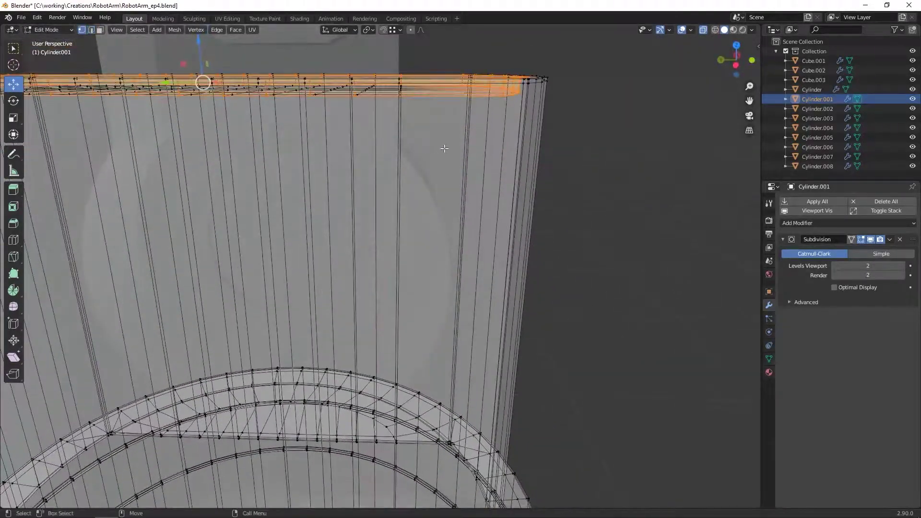
pyautogui.moveTo(388, 84); pyautogui.dragTo(441, 86)
pyautogui.hotkey('alt', 'z')
pyautogui.moveTo(440, 85); pyautogui.dragTo(429, 144, button='middle')
pyautogui.moveTo(426, 146); pyautogui.dragTo(416, 145)
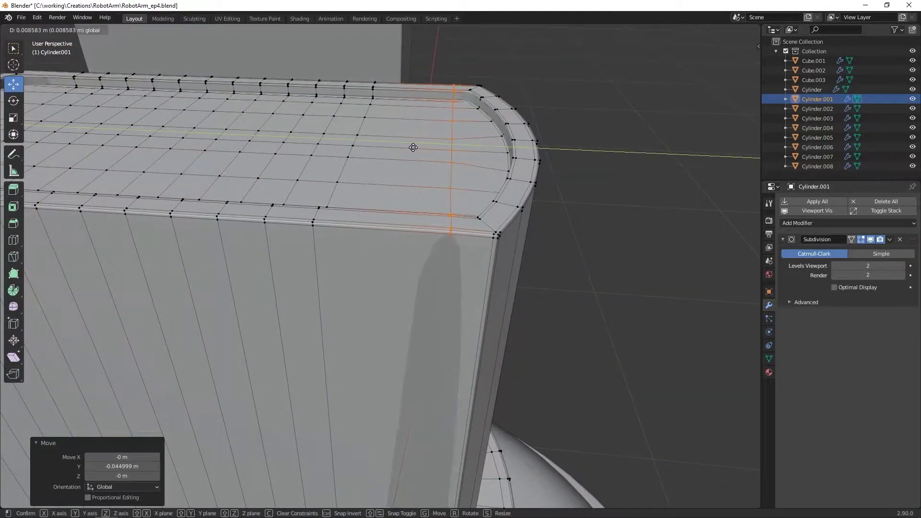
# Symmetrize the whole post mesh from -Y to +Y and return to object mode
pyautogui.press('F3')
pyautogui.write('symm')
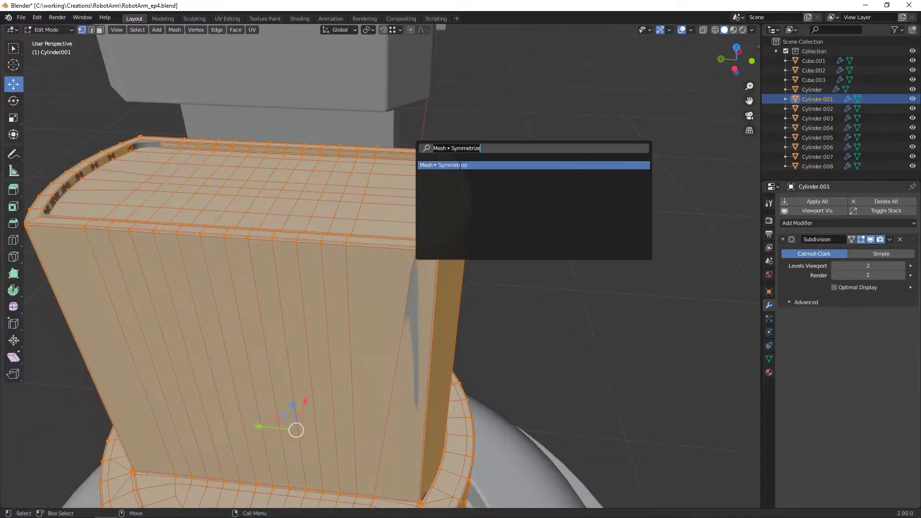
pyautogui.press('Return')
pyautogui.click(99, 457)
pyautogui.press('Tab')
# Select the round joint cap, Cylinder.006, and open its mesh for editing
pyautogui.moveTo(426, 199); pyautogui.dragTo(446, 168, button='middle')
pyautogui.scroll(-6, 445, 199)
pyautogui.scroll(-3, 458, 140)
pyautogui.scroll(-4, 459, 138)
pyautogui.keyDown('shift'); pyautogui.moveTo(446, 167); pyautogui.dragTo(350, 221, button='middle'); pyautogui.keyUp('shift')
pyautogui.click(474, 227)
pyautogui.scroll(3, 482, 231)
pyautogui.scroll(2, 457, 217)
pyautogui.click(370, 237)
pyautogui.scroll(6, 371, 237)
pyautogui.press('Tab')
# Inset the cap's central faces to form a smaller concentric ring
pyautogui.moveTo(352, 221); pyautogui.dragTo(339, 205)
pyautogui.press('KP_Decimal')
pyautogui.moveTo(340, 205); pyautogui.dragTo(378, 189, button='middle')
pyautogui.scroll(-4, 357, 190)
pyautogui.scroll(2, 413, 259)
pyautogui.press('i')
pyautogui.click(403, 258)
# Flatten the inset ring's upper arc by scaling it to 0 on Z and lower it about 0.01 m
pyautogui.press('2')
pyautogui.press('KP_3')
pyautogui.scroll(2, 297, 143)
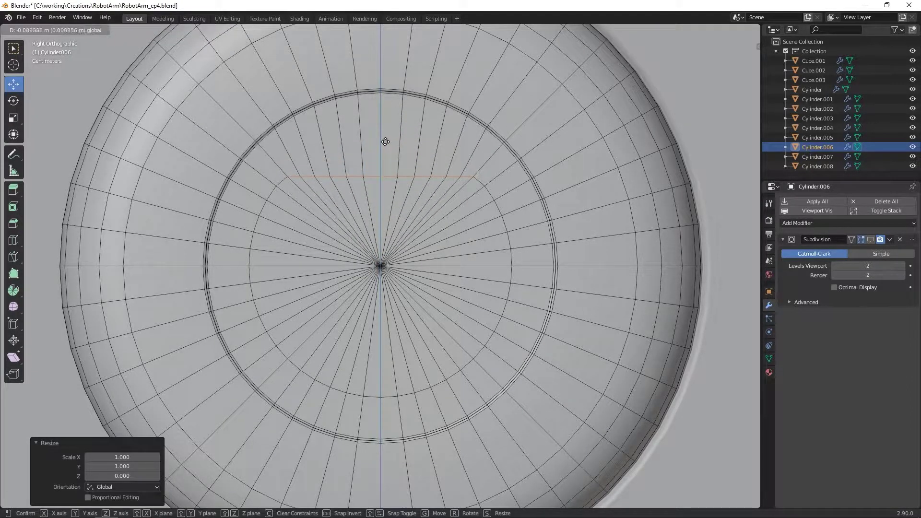
pyautogui.moveTo(385, 143); pyautogui.dragTo(385, 142)
# Symmetrize the whole cap mesh from +Z to -Z to give the inner ring a matching flat bottom
pyautogui.scroll(-5, 385, 142)
pyautogui.scroll(2, 385, 143)
pyautogui.press('a')
pyautogui.press('F3')
pyautogui.press('Return')
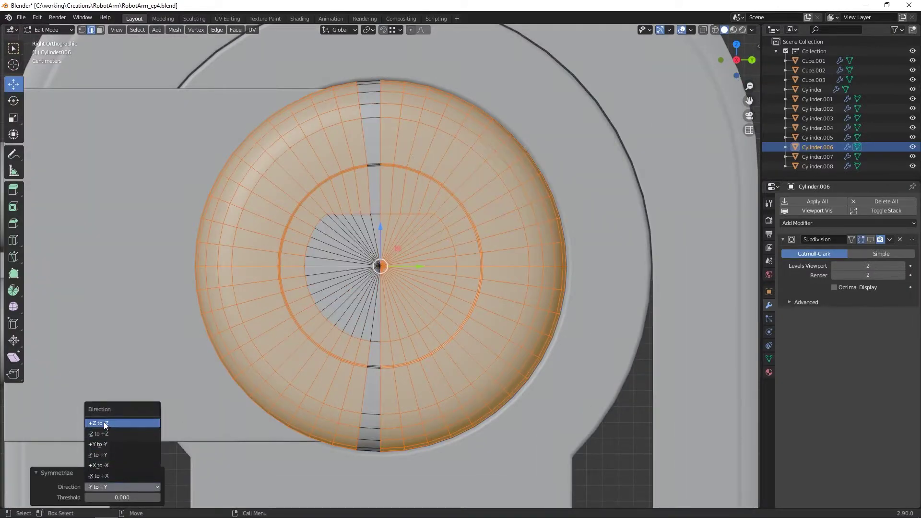
pyautogui.click(104, 422)
# Extrude the cap's flat-sided central faces inward to form a recess
pyautogui.scroll(2, 380, 265)
pyautogui.click(337, 230)
pyautogui.press('3')
pyautogui.moveTo(364, 250); pyautogui.dragTo(396, 281)
pyautogui.moveTo(357, 247); pyautogui.dragTo(444, 283, button='middle')
pyautogui.scroll(2, 410, 267)
pyautogui.rightClick(410, 268)
pyautogui.click(395, 240)
pyautogui.click(414, 250)
pyautogui.scroll(-3, 414, 250)
pyautogui.scroll(2, 444, 283)
pyautogui.keyDown('ctrl'); pyautogui.moveTo(453, 290); pyautogui.dragTo(501, 159); pyautogui.keyUp('ctrl')
# Bevel the outer and inner edge loops of the cap's flat-sided recess
pyautogui.scroll(2, 461, 163)
pyautogui.press('2')
pyautogui.keyDown('alt'); pyautogui.click(288, 130); pyautogui.keyUp('alt')
pyautogui.keyDown('alt'); pyautogui.keyDown('shift'); pyautogui.click(287, 146); pyautogui.keyUp('shift'); pyautogui.keyUp('alt')
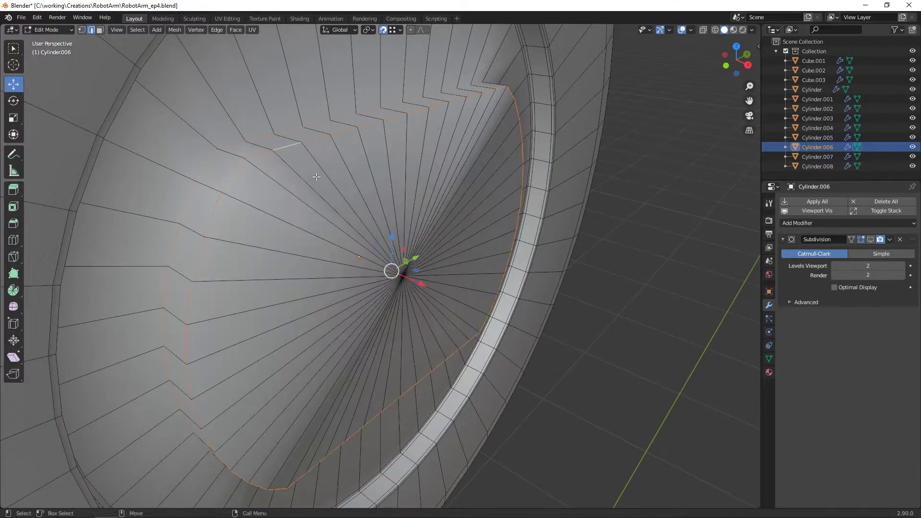
pyautogui.rightClick(307, 200)
pyautogui.click(307, 200)
pyautogui.click(298, 198)
# Turn on the cap's subdivision preview and examine the bevelled recess in object mode
pyautogui.press('Tab')
pyautogui.scroll(-2, 304, 196)
pyautogui.moveTo(307, 195); pyautogui.dragTo(264, 178, button='middle')
pyautogui.click(870, 239)
pyautogui.moveTo(583, 207); pyautogui.dragTo(407, 197, button='middle')
pyautogui.scroll(-4, 441, 202)
pyautogui.scroll(1, 410, 204)
pyautogui.scroll(3, 416, 215)
# Add a loop cut around the cap's flat-sided recess and slide it close to the recess edge
pyautogui.press('Tab')
pyautogui.rightClick(373, 139)
pyautogui.click(357, 186)
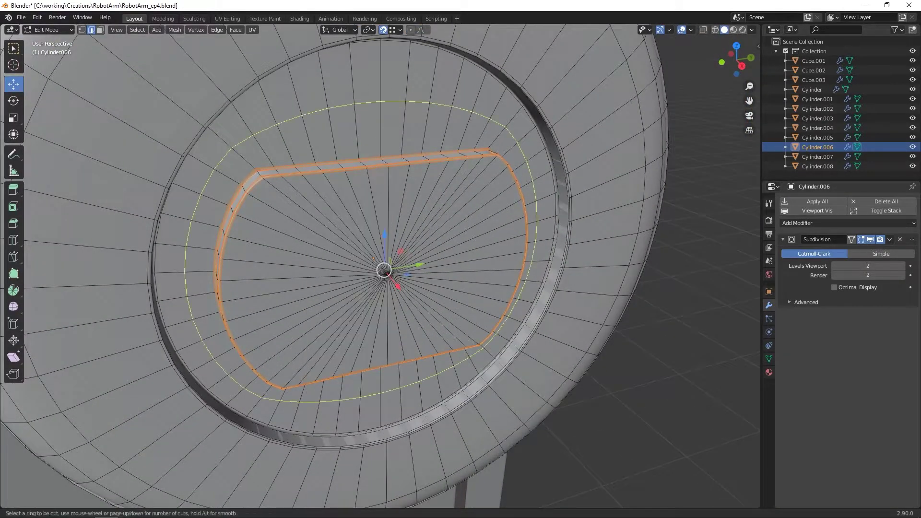
pyautogui.click(362, 150)
pyautogui.hotkey('ctrl', 'r')
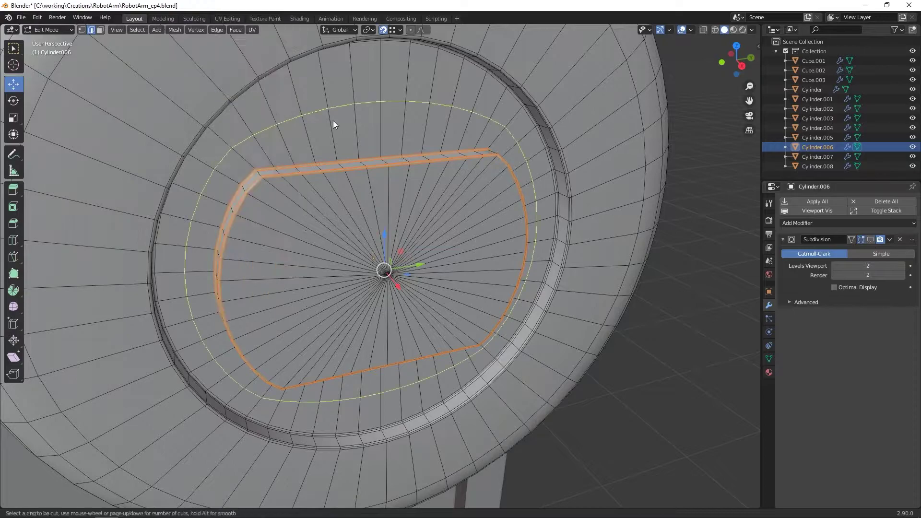
pyautogui.click(369, 144)
pyautogui.hotkey('ctrl', 'r')
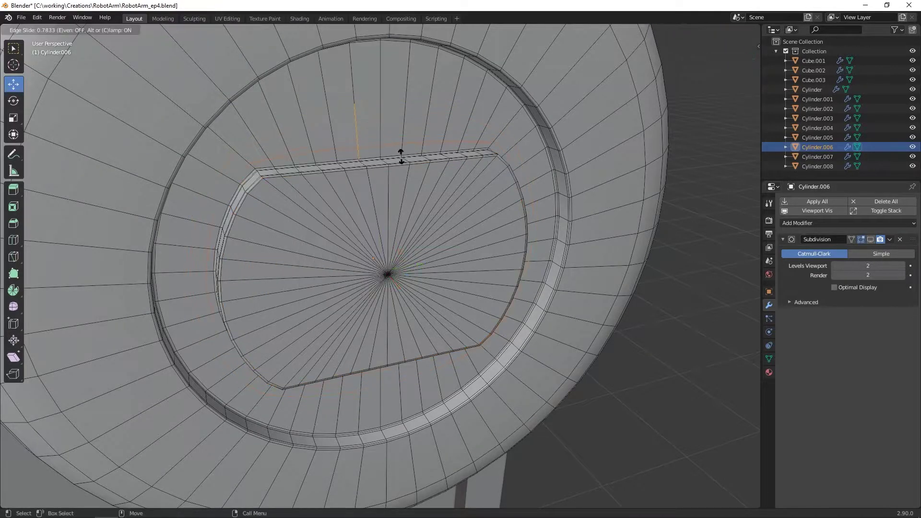
pyautogui.click(417, 161)
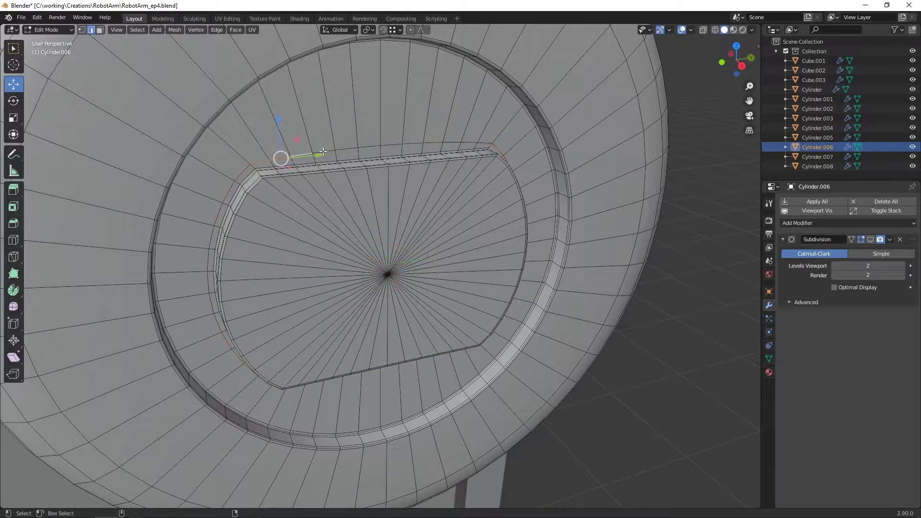
# Straighten the upper run of the new edge loop and align it parallel to the recess's flat edge
pyautogui.moveTo(366, 149); pyautogui.dragTo(456, 140, button='middle')
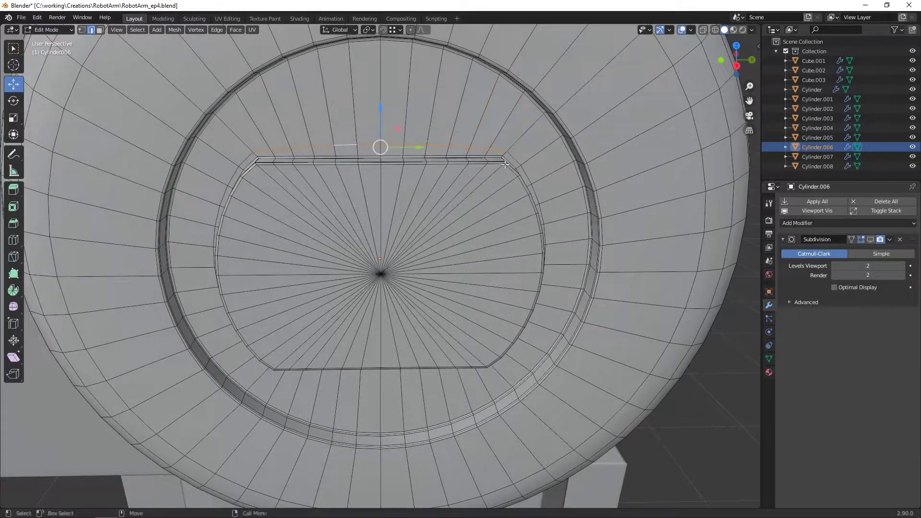
pyautogui.keyDown('alt'); pyautogui.moveTo(505, 164); pyautogui.dragTo(512, 164); pyautogui.keyUp('alt')
pyautogui.press('r')
pyautogui.scroll(2, 397, 130)
pyautogui.press('w')
pyautogui.moveTo(378, 49); pyautogui.dragTo(384, 53)
pyautogui.press('a')
# Bevel the edge loop around the recess by about 0.00023 m with one segment to make a narrow strip
pyautogui.doubleClick(402, 94)
pyautogui.moveTo(401, 101); pyautogui.dragTo(343, 92, button='middle')
pyautogui.hotkey('ctrl', 'b')
pyautogui.click(342, 85)
# Extrude the narrow strip of faces around the recess inward by about 0.00075 m to form a groove
pyautogui.hotkey('ctrl', 'e')
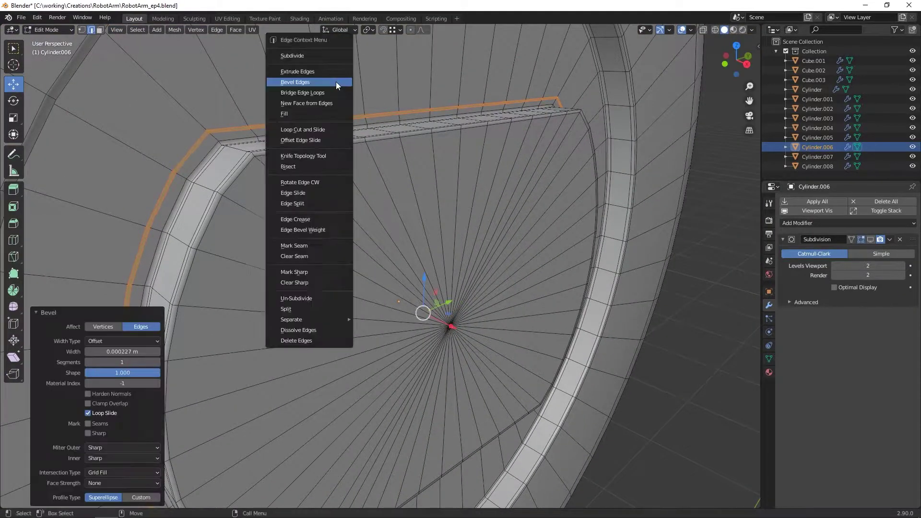
pyautogui.click(335, 74)
pyautogui.rightClick(333, 78)
pyautogui.moveTo(451, 326); pyautogui.dragTo(447, 325)
pyautogui.click(442, 322)
pyautogui.press('3')
pyautogui.rightClick(376, 231)
pyautogui.click(376, 231)
pyautogui.click(375, 227)
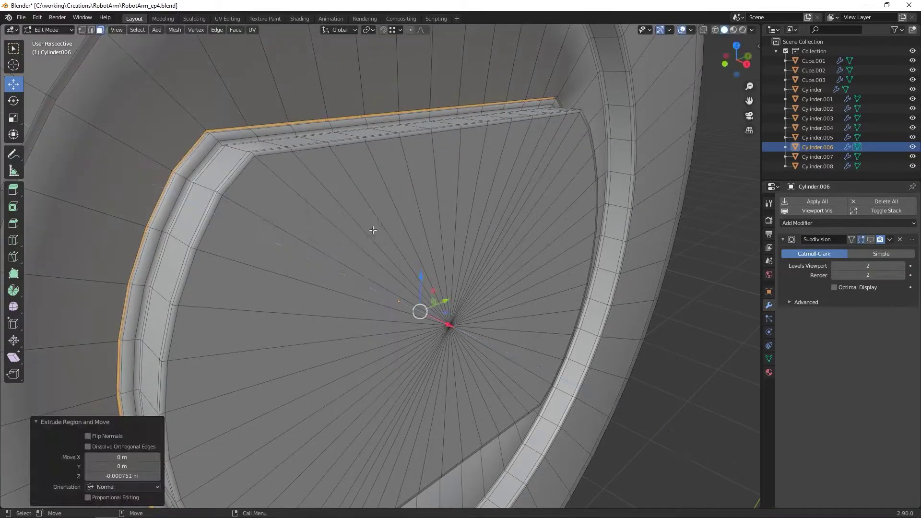
# Bevel the groove's edge loops by about 0.00013 m with two segments
pyautogui.keyDown('alt'); pyautogui.moveTo(373, 225); pyautogui.dragTo(336, 197); pyautogui.keyUp('alt')
pyautogui.keyDown('alt'); pyautogui.moveTo(336, 197); pyautogui.dragTo(319, 174, button='right'); pyautogui.keyUp('alt')
pyautogui.keyDown('alt'); pyautogui.moveTo(319, 174); pyautogui.dragTo(425, 223, button='middle'); pyautogui.keyUp('alt')
pyautogui.press('2')
pyautogui.hotkey('alt', 'z')
pyautogui.click(308, 177)
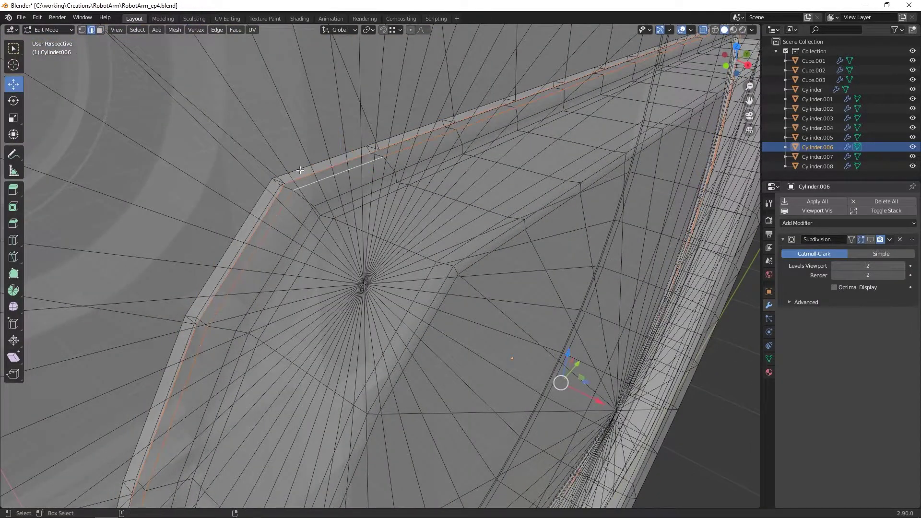
pyautogui.hotkey('alt', 'z')
pyautogui.rightClick(268, 215)
pyautogui.click(288, 230)
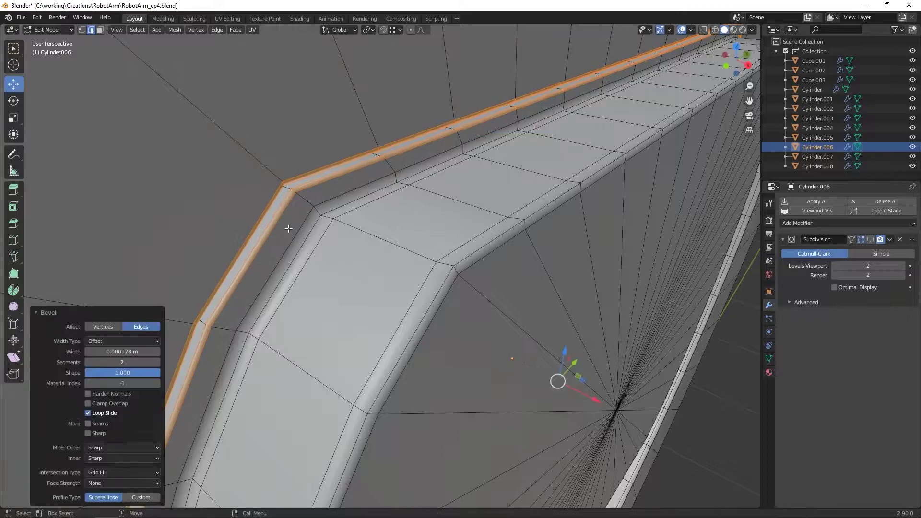
# Return to object mode, show the cap's level 2 subdivision, check the whole arm and save RobotArm_ep4.blend
pyautogui.press('Tab')
pyautogui.moveTo(580, 249); pyautogui.dragTo(550, 244, button='middle')
pyautogui.hotkey('ctrl', '2')
pyautogui.scroll(-5, 500, 203)
pyautogui.moveTo(499, 204); pyautogui.dragTo(488, 262, button='middle')
pyautogui.scroll(-5, 545, 218)
pyautogui.scroll(-3, 545, 217)
pyautogui.scroll(-4, 498, 218)
pyautogui.keyDown('shift'); pyautogui.moveTo(488, 262); pyautogui.dragTo(496, 189, button='middle'); pyautogui.keyUp('shift')
pyautogui.scroll(-3, 497, 189)
pyautogui.keyDown('shift'); pyautogui.moveTo(496, 230); pyautogui.dragTo(516, 221, button='middle'); pyautogui.keyUp('shift')
pyautogui.click(499, 197)
pyautogui.keyDown('shift'); pyautogui.moveTo(516, 221); pyautogui.dragTo(523, 200, button='middle'); pyautogui.keyUp('shift')
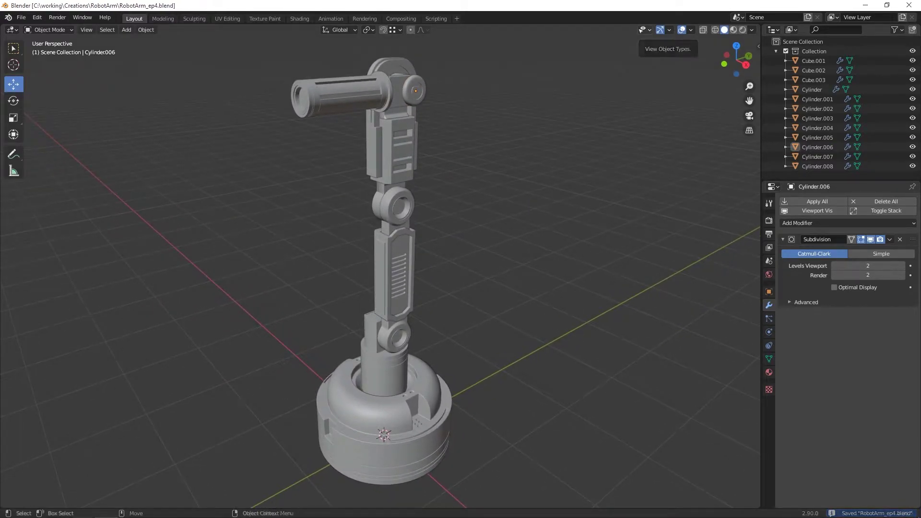
# Add a cube, scale it by 0.222 and place it at the open end of the horizontal top tube
pyautogui.click(318, 94)
pyautogui.press('Tab')
pyautogui.press('KP_Decimal')
pyautogui.moveTo(431, 192); pyautogui.dragTo(450, 198, button='middle')
pyautogui.press('Tab')
pyautogui.hotkey('shift', 'a')
pyautogui.click(499, 209)
pyautogui.scroll(-12, 499, 211)
pyautogui.press('r')
pyautogui.moveTo(440, 436); pyautogui.dragTo(419, 453)
pyautogui.moveTo(409, 425); pyautogui.dragTo(477, 242)
pyautogui.press('KP_3')
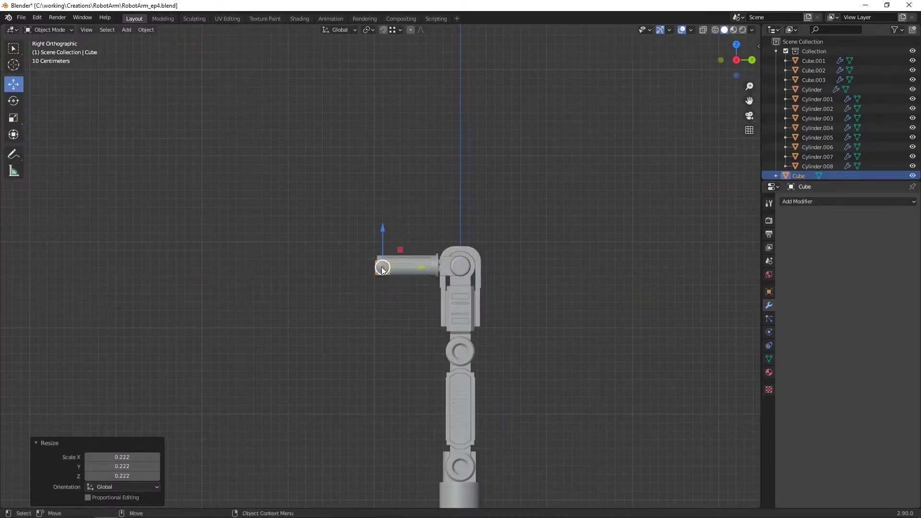
# Align the cube with the tube's opening in front view and scale it by 1.437
pyautogui.press('KP_1')
pyautogui.scroll(5, 384, 269)
pyautogui.moveTo(359, 261); pyautogui.dragTo(406, 266)
pyautogui.press('s')
pyautogui.click(426, 268)
# Fine-tune the cube's position to the centre of the tube's opening, using wireframe and see-through display
pyautogui.scroll(6, 427, 268)
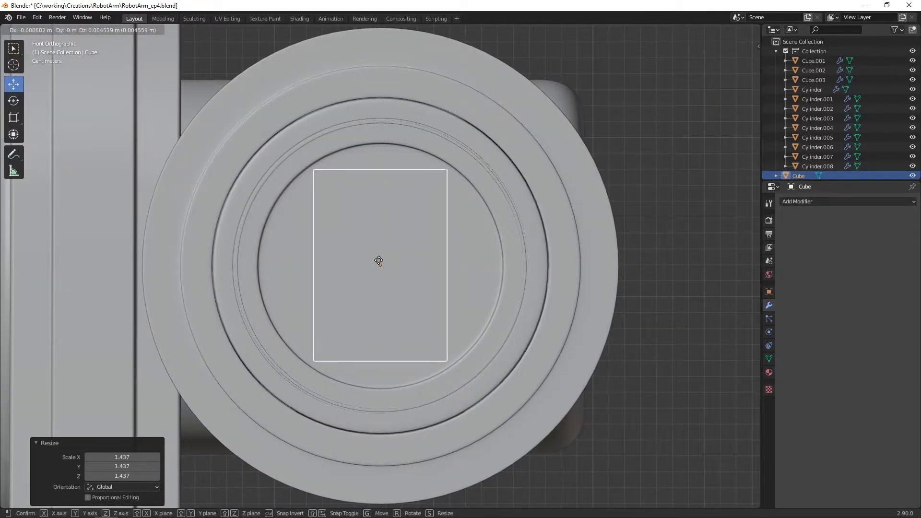
pyautogui.press('z')
pyautogui.click(399, 266)
pyautogui.scroll(1, 398, 267)
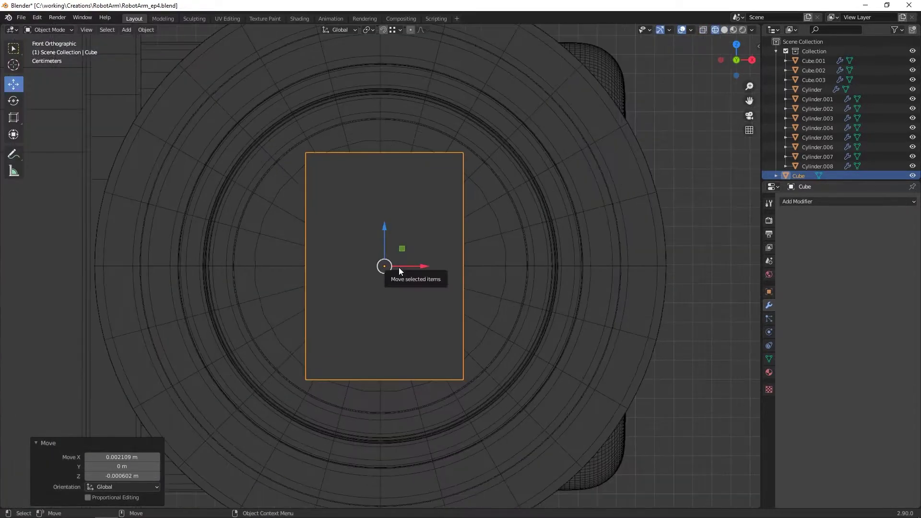
pyautogui.click(380, 265)
pyautogui.press('z')
pyautogui.click(473, 245)
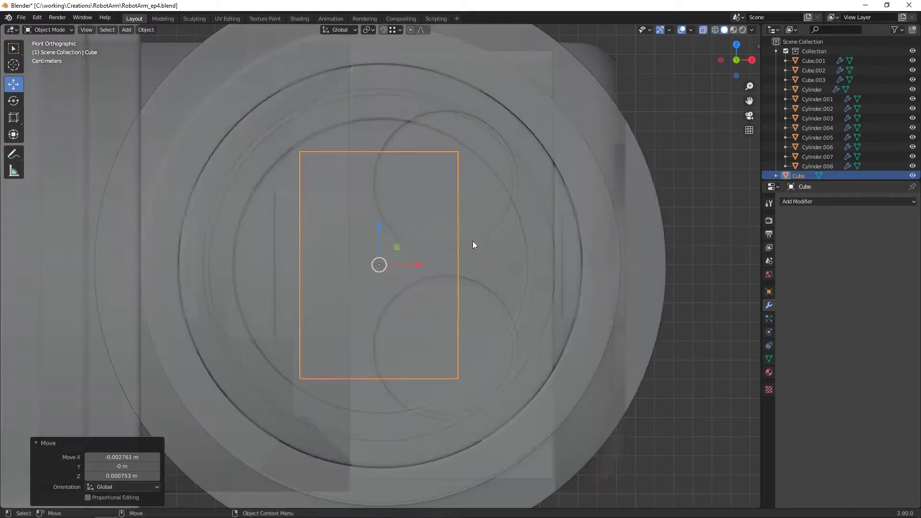
# Move the cube 0.00333 m along Y at the tube's opening
pyautogui.moveTo(473, 245); pyautogui.dragTo(442, 250, button='middle')
pyautogui.press('g')
pyautogui.click(335, 267)
pyautogui.moveTo(334, 268); pyautogui.dragTo(427, 290, button='middle')
# Add a Subdivision Surface modifier with viewport level 2 to the cube and shade it smooth
pyautogui.click(832, 202)
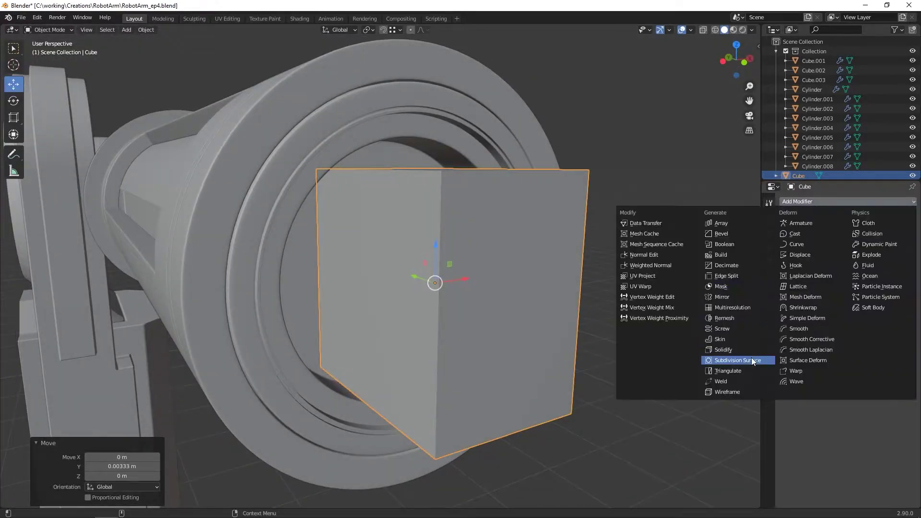
pyautogui.click(752, 358)
pyautogui.moveTo(609, 297); pyautogui.dragTo(566, 293, button='middle')
pyautogui.click(902, 266)
pyautogui.moveTo(581, 250); pyautogui.dragTo(527, 250, button='middle')
pyautogui.rightClick(360, 244)
pyautogui.click(360, 245)
pyautogui.moveTo(359, 244); pyautogui.dragTo(434, 238, button='middle')
pyautogui.press('Tab')
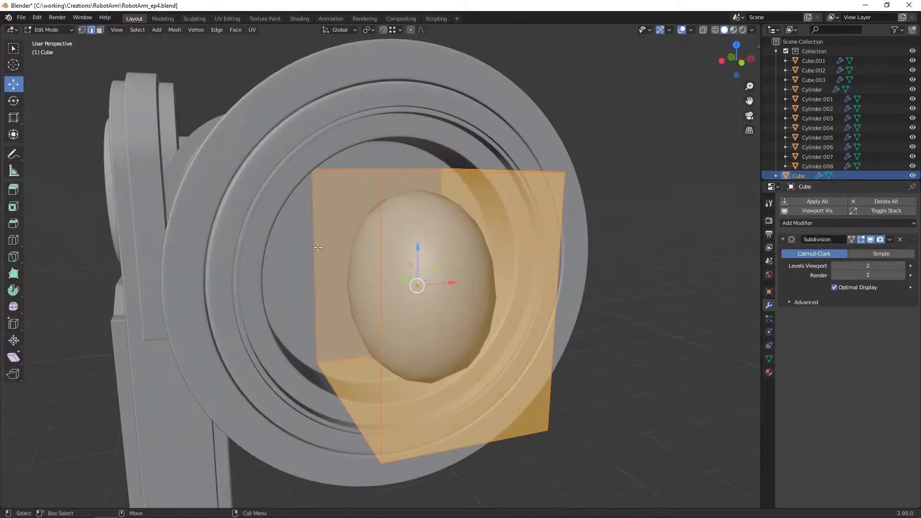
pyautogui.click(315, 227)
pyautogui.keyDown('shift'); pyautogui.click(379, 170); pyautogui.keyUp('shift')
pyautogui.keyDown('shift'); pyautogui.click(472, 173); pyautogui.keyUp('shift')
pyautogui.hotkey('ctrl', 'a')
pyautogui.rightClick(393, 212)
# Turn off the subdivision's edit-mode display and shorten the cube by moving its front face along Y toward the tube
pyautogui.press('3')
pyautogui.scroll(-4, 527, 196)
pyautogui.keyDown('alt'); pyautogui.moveTo(532, 197); pyautogui.dragTo(578, 204); pyautogui.keyUp('alt')
pyautogui.click(861, 239)
pyautogui.keyDown('alt'); pyautogui.moveTo(532, 240); pyautogui.dragTo(358, 247); pyautogui.keyUp('alt')
pyautogui.click(494, 267)
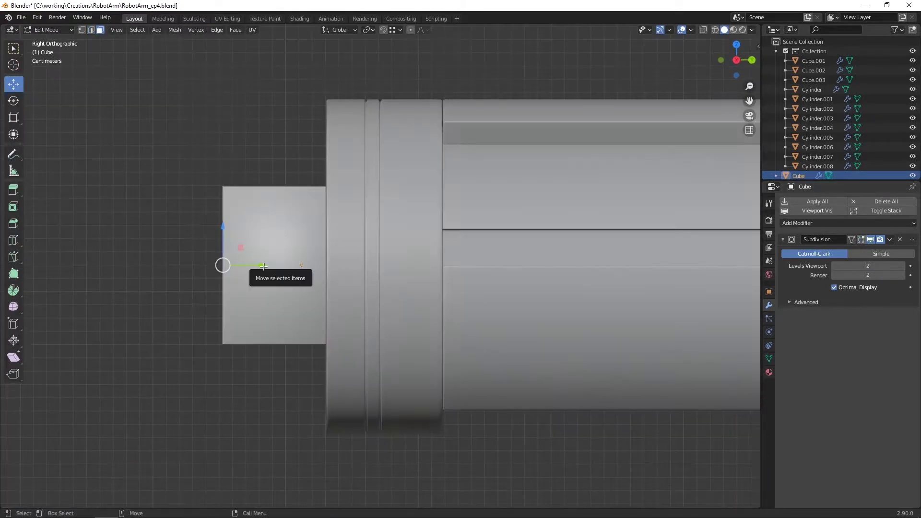
pyautogui.moveTo(267, 265); pyautogui.dragTo(287, 265)
pyautogui.keyDown('alt'); pyautogui.moveTo(286, 266); pyautogui.dragTo(337, 241, button='middle'); pyautogui.keyUp('alt')
pyautogui.moveTo(337, 241); pyautogui.dragTo(330, 241)
pyautogui.keyDown('alt'); pyautogui.moveTo(347, 260); pyautogui.dragTo(371, 256, button='middle'); pyautogui.keyUp('alt')
pyautogui.scroll(-1, 371, 255)
pyautogui.moveTo(362, 241); pyautogui.dragTo(363, 241)
# Bevel the cube's four lengthwise edges into chamfers, selecting them through the mesh with see-through display
pyautogui.keyDown('alt'); pyautogui.moveTo(363, 249); pyautogui.dragTo(571, 244); pyautogui.keyUp('alt')
pyautogui.hotkey('alt', 'z')
pyautogui.press('2')
pyautogui.click(522, 158)
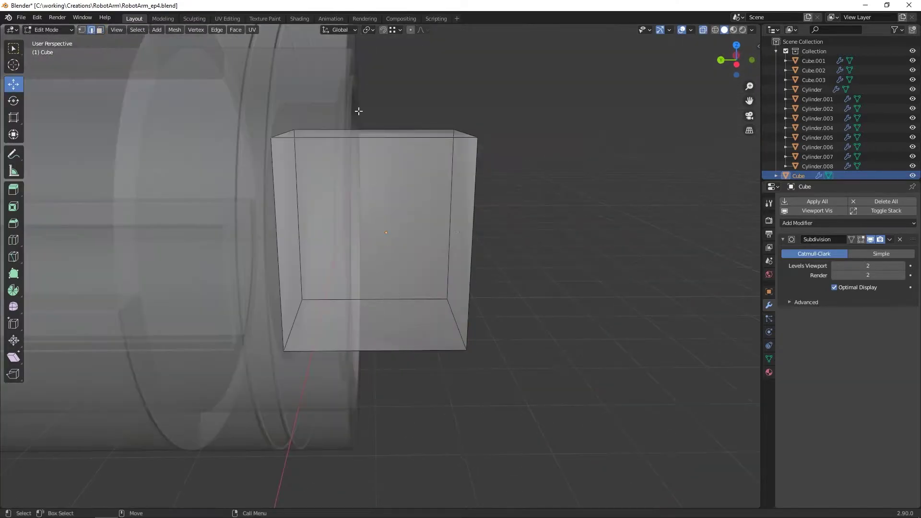
pyautogui.moveTo(363, 114); pyautogui.dragTo(377, 369)
pyautogui.keyDown('alt'); pyautogui.moveTo(288, 157); pyautogui.dragTo(347, 180); pyautogui.keyUp('alt')
pyautogui.rightClick(347, 180)
pyautogui.click(346, 138)
pyautogui.click(370, 130)
pyautogui.keyDown('alt'); pyautogui.moveTo(480, 259); pyautogui.dragTo(390, 257); pyautogui.keyUp('alt')
# Bevel all edges of the block with two segments and 0.0327 m width, and raise the profile shape for tight support edges
pyautogui.press('a')
pyautogui.hotkey('ctrl', 'b')
pyautogui.scroll(1, 394, 160)
pyautogui.click(394, 160)
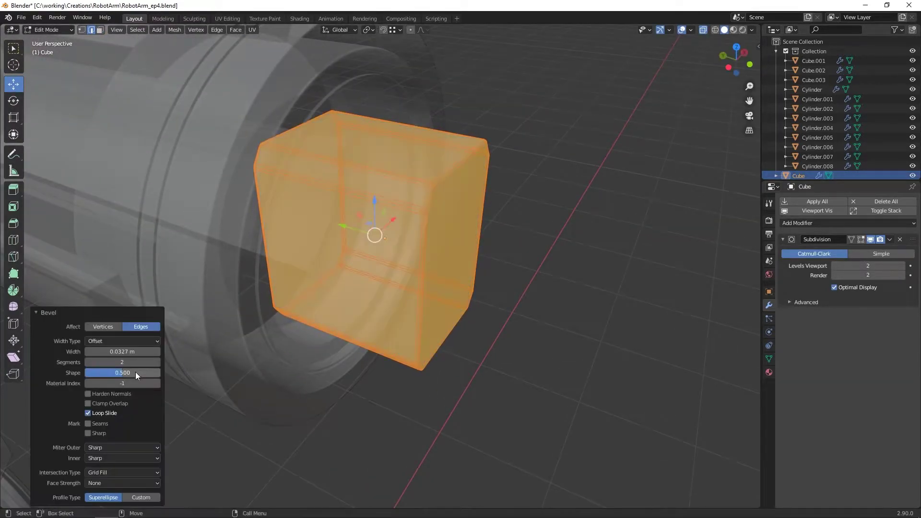
pyautogui.moveTo(136, 372); pyautogui.dragTo(191, 373)
pyautogui.keyDown('alt'); pyautogui.moveTo(384, 239); pyautogui.dragTo(348, 259); pyautogui.keyUp('alt')
pyautogui.press('Tab')
pyautogui.hotkey('alt', 'z')
pyautogui.keyDown('alt'); pyautogui.moveTo(441, 230); pyautogui.dragTo(350, 215); pyautogui.keyUp('alt')
# Duplicate the block's front faces in place and separate the copy into its own object
pyautogui.press('3')
pyautogui.click(369, 225)
pyautogui.scroll(2, 367, 223)
pyautogui.press('F2')
pyautogui.hotkey('alt', 'z')
pyautogui.moveTo(337, 81); pyautogui.dragTo(413, 425)
pyautogui.keyDown('alt'); pyautogui.moveTo(364, 167); pyautogui.dragTo(433, 192); pyautogui.keyUp('alt')
pyautogui.hotkey('shift', 'd')
pyautogui.rightClick(432, 193)
pyautogui.rightClick(433, 192)
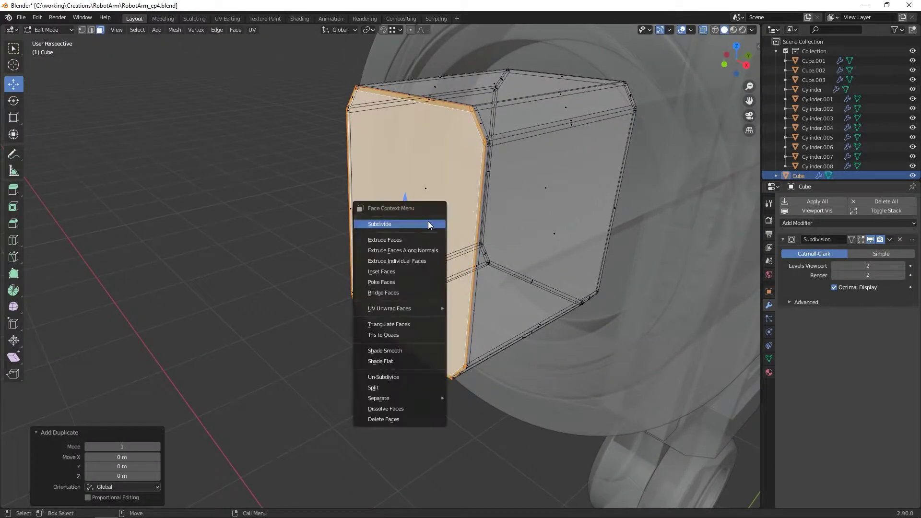
pyautogui.click(464, 398)
# Try to offset the separated front faces slightly from the block along Y, working in right view
pyautogui.press('Tab')
pyautogui.click(421, 189)
pyautogui.hotkey('alt', 'z')
pyautogui.moveTo(499, 207); pyautogui.dragTo(490, 210)
pyautogui.press('`')
pyautogui.click(586, 212)
pyautogui.moveTo(607, 229); pyautogui.dragTo(604, 229)
pyautogui.hotkey('ctrl', 'z')
pyautogui.keyDown('alt'); pyautogui.moveTo(518, 219); pyautogui.dragTo(561, 238); pyautogui.keyUp('alt')
pyautogui.press('`')
pyautogui.click(602, 235)
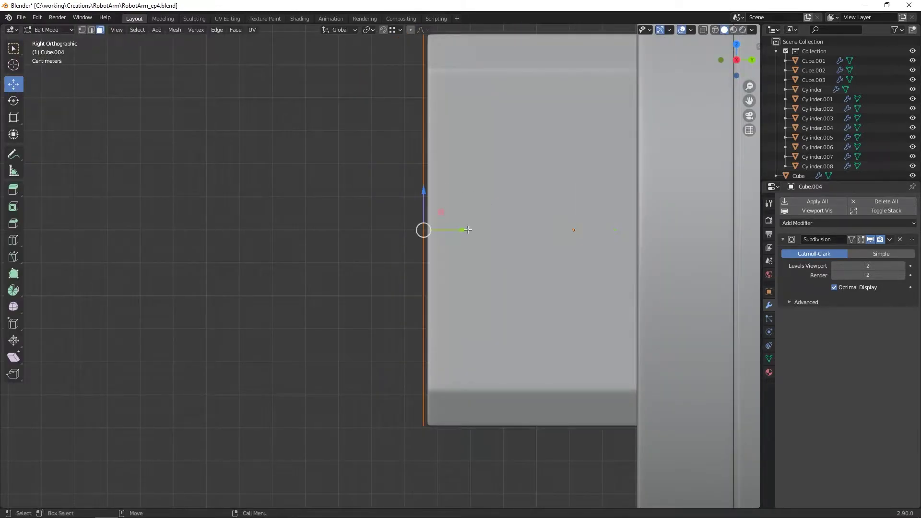
# Extrude the separated front panel along Y to give it thickness
pyautogui.press('e')
pyautogui.moveTo(467, 232); pyautogui.dragTo(444, 236)
pyautogui.click(410, 72)
pyautogui.scroll(-5, 411, 144)
pyautogui.scroll(4, 417, 226)
pyautogui.press('a')
pyautogui.moveTo(444, 236)
pyautogui.keyDown('alt'); pyautogui.mouseDown()
pyautogui.moveTo(473, 256)
pyautogui.moveTo(425, 253)
pyautogui.moveTo(474, 249)
pyautogui.moveTo(437, 241)
pyautogui.moveTo(456, 232)
pyautogui.mouseUp(); pyautogui.keyUp('alt')
pyautogui.rightClick(436, 241)
pyautogui.click(428, 295)
pyautogui.press('Escape')
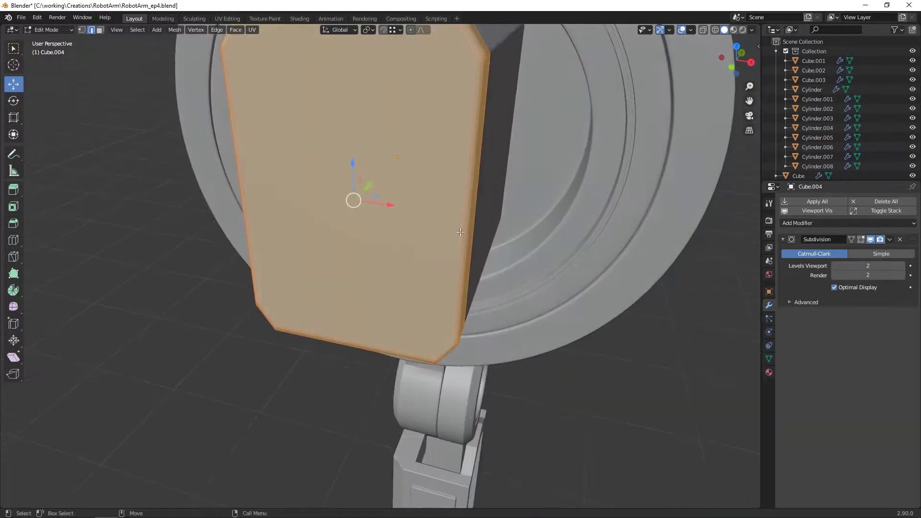
pyautogui.press('4')
pyautogui.scroll(-4, 475, 206)
pyautogui.scroll(1, 474, 192)
pyautogui.keyDown('alt'); pyautogui.moveTo(470, 144); pyautogui.dragTo(446, 121); pyautogui.keyUp('alt')
pyautogui.scroll(2, 441, 144)
pyautogui.press('2')
pyautogui.rightClick(445, 131)
pyautogui.press('Escape')
# Delete the separated front panel object
pyautogui.press('Tab')
pyautogui.press('Delete')
pyautogui.click(435, 127)
# Knife-cut straight edges across the block's front face between the opposite chamfer corners
pyautogui.press('Tab')
pyautogui.press('k')
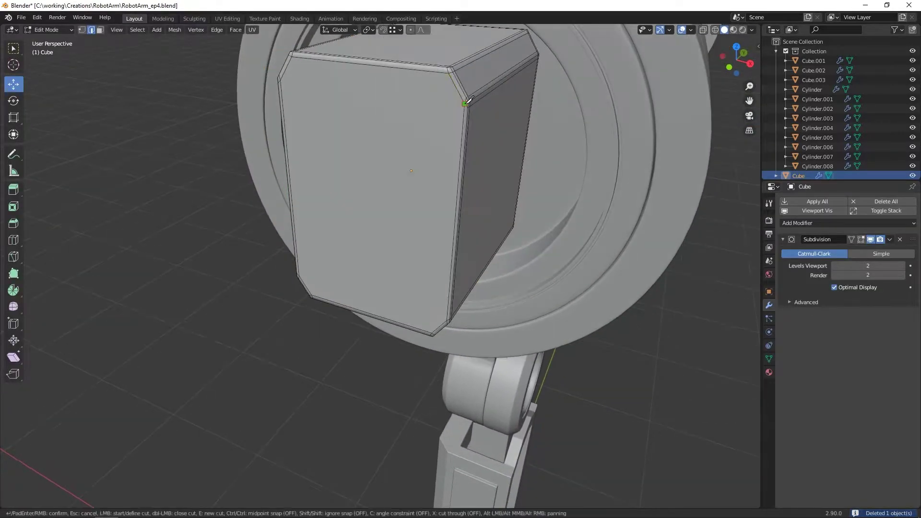
pyautogui.keyDown('alt'); pyautogui.moveTo(285, 77); pyautogui.dragTo(428, 224); pyautogui.keyUp('alt')
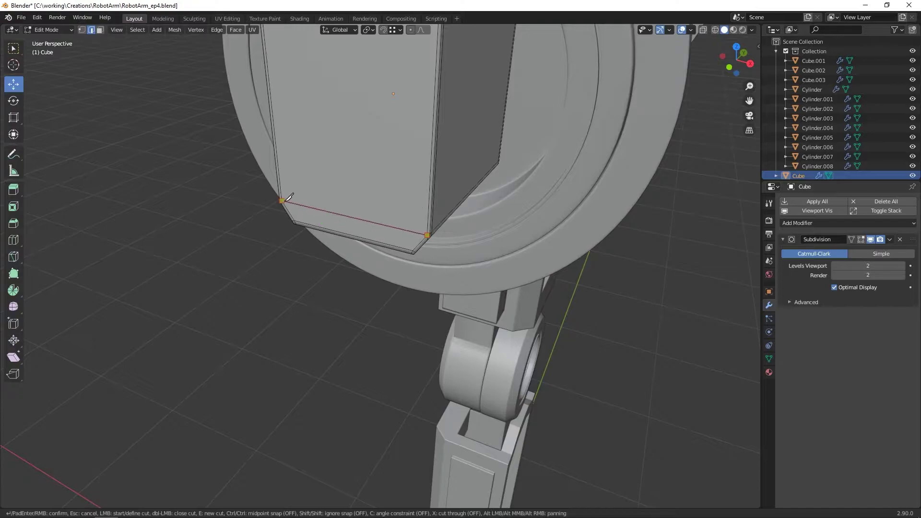
pyautogui.click(284, 201)
pyautogui.press('Return')
# Knife-cut matching edges across the block's rear face between its chamfer corners
pyautogui.hotkey('alt', 'z')
pyautogui.keyDown('alt'); pyautogui.moveTo(285, 201); pyautogui.dragTo(365, 168); pyautogui.keyUp('alt')
pyautogui.rightClick(469, 145)
pyautogui.click(469, 145)
pyautogui.click(378, 139)
pyautogui.keyDown('alt'); pyautogui.moveTo(629, 94); pyautogui.dragTo(463, 128); pyautogui.keyUp('alt')
pyautogui.moveTo(408, 155)
pyautogui.keyDown('alt'); pyautogui.mouseDown()
pyautogui.moveTo(403, 139)
pyautogui.moveTo(423, 142)
pyautogui.mouseUp(); pyautogui.keyUp('alt')
pyautogui.press('k')
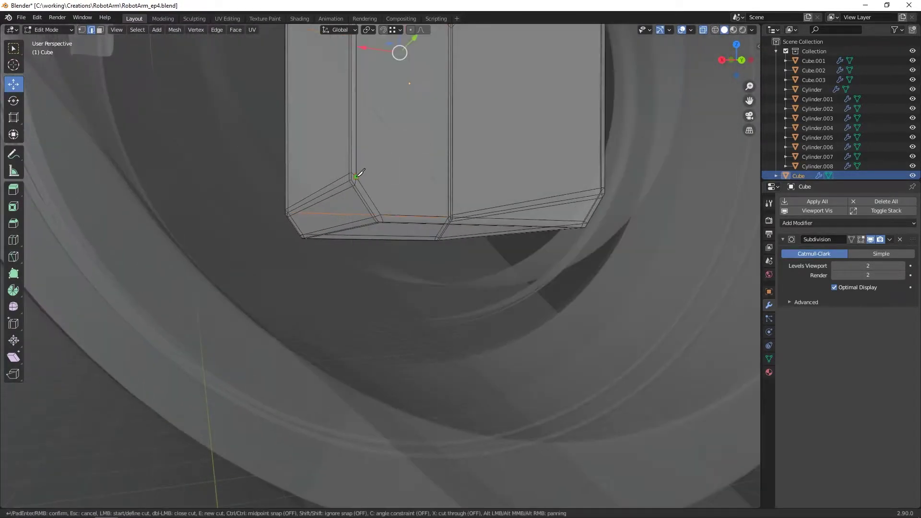
pyautogui.click(361, 173)
pyautogui.keyDown('alt'); pyautogui.moveTo(562, 156); pyautogui.dragTo(513, 148); pyautogui.keyUp('alt')
pyautogui.click(390, 137)
pyautogui.press('Return')
# Duplicate the block's newly cut front faces in place and separate them as a new object
pyautogui.keyDown('alt'); pyautogui.moveTo(371, 137); pyautogui.dragTo(419, 154); pyautogui.keyUp('alt')
pyautogui.press('Tab')
pyautogui.hotkey('alt', 'z')
pyautogui.press('Tab')
pyautogui.press('3')
pyautogui.hotkey('alt', 'z')
pyautogui.moveTo(168, 54); pyautogui.dragTo(297, 434)
pyautogui.hotkey('shift', 'd')
pyautogui.rightClick(308, 273)
pyautogui.rightClick(309, 273)
pyautogui.click(335, 453)
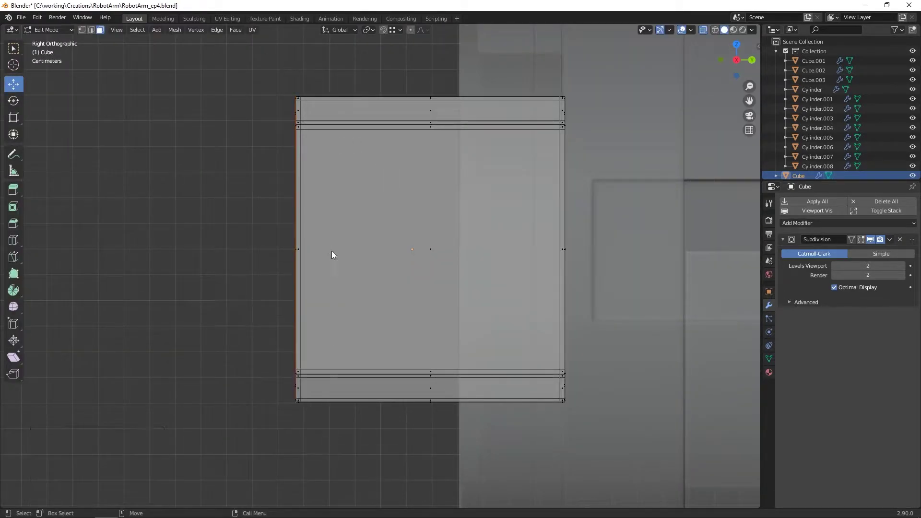
# Offset the separated front panel slightly from the block along Y and extrude it to give it thickness
pyautogui.press('Tab')
pyautogui.click(290, 202)
pyautogui.press('Tab')
pyautogui.press('Tab')
pyautogui.click(289, 203)
pyautogui.press('Tab')
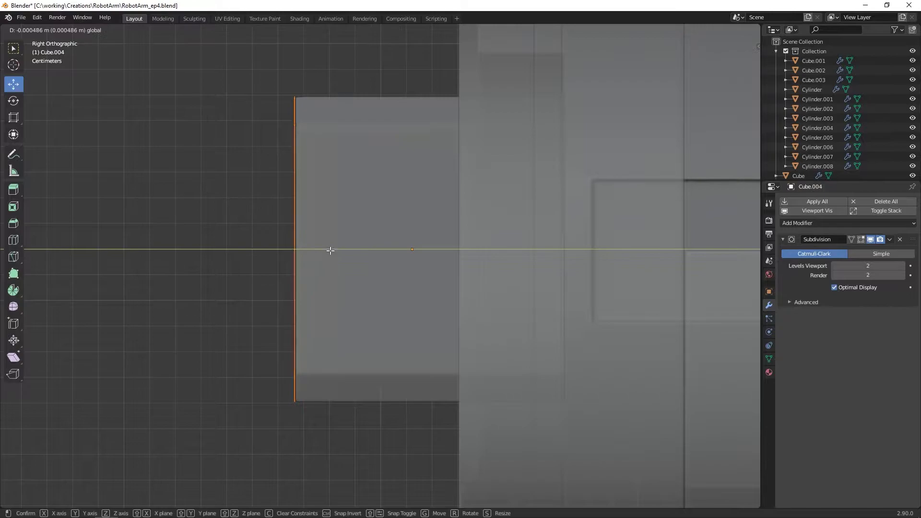
pyautogui.click(330, 250)
pyautogui.moveTo(287, 85); pyautogui.dragTo(335, 185, button='middle')
# Add two loop cuts around the panel's thickness, one near the front edge at factor -0.875 and one near the rear edge
pyautogui.hotkey('alt', 'z')
pyautogui.press('Tab')
pyautogui.press('Tab')
pyautogui.press('2')
pyautogui.rightClick(334, 191)
pyautogui.click(320, 166)
pyautogui.rightClick(319, 166)
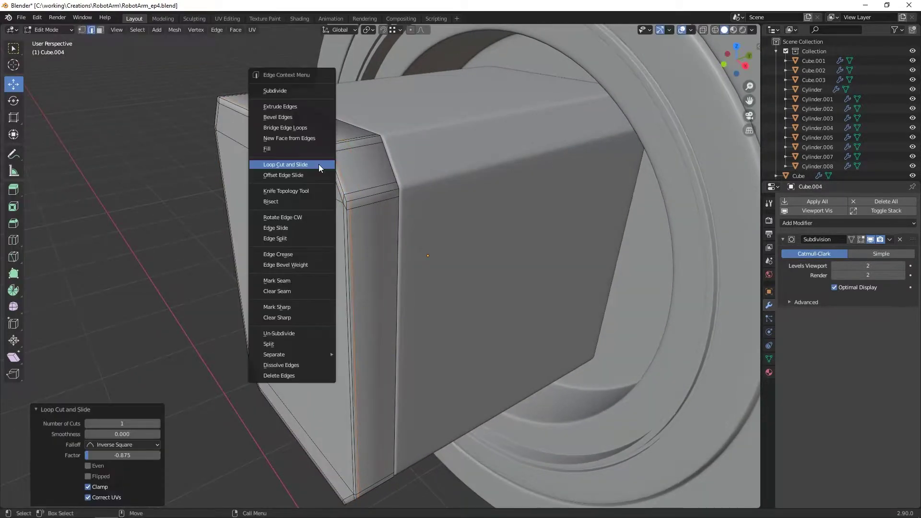
pyautogui.click(320, 167)
pyautogui.click(350, 156)
pyautogui.click(373, 150)
pyautogui.press('Tab')
pyautogui.scroll(-2, 372, 151)
pyautogui.moveTo(372, 151); pyautogui.dragTo(394, 233, button='middle')
# Add a horizontal loop cut across the front panel and slide it toward the panel's upper chamfers
pyautogui.press('Tab')
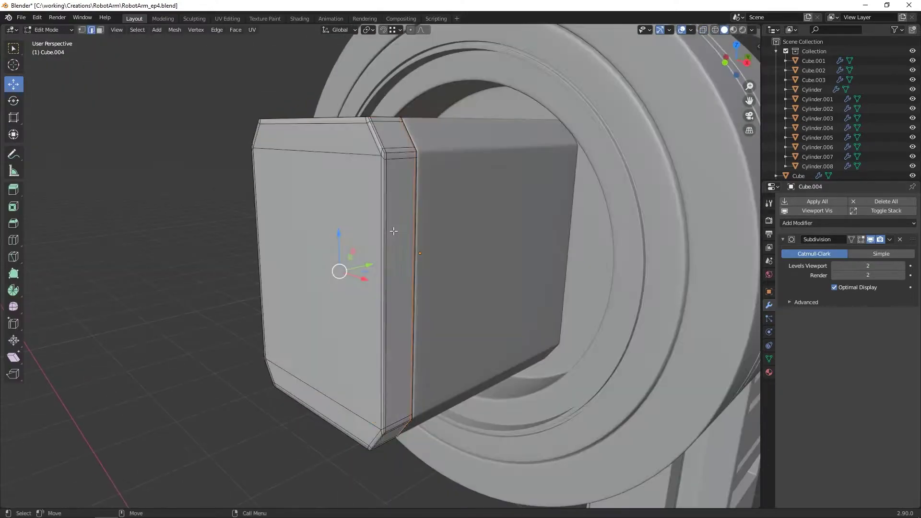
pyautogui.rightClick(401, 241)
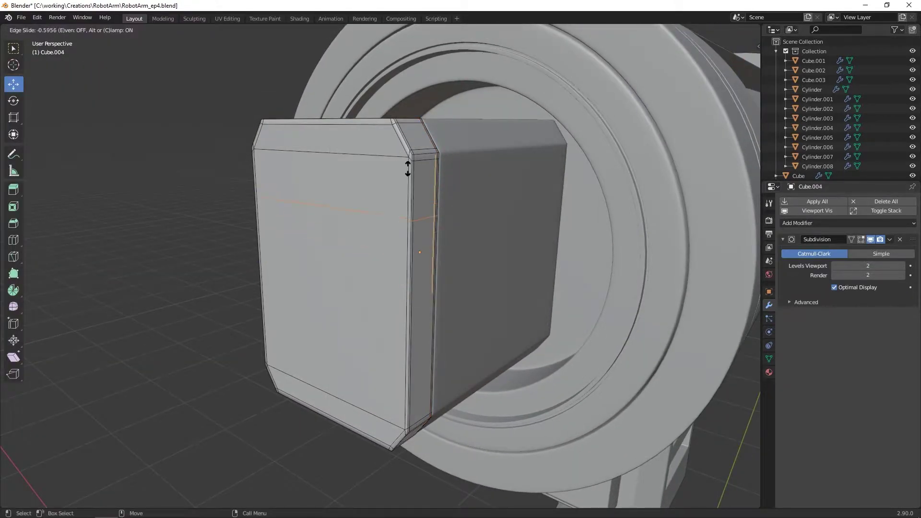
pyautogui.moveTo(411, 184); pyautogui.dragTo(413, 216, button='middle')
# Flare the panel's lower corner on the +X side outward by moving its edges about 0.026 m along X
pyautogui.hotkey('alt', 'z')
pyautogui.moveTo(384, 386); pyautogui.dragTo(462, 298)
pyautogui.moveTo(463, 349); pyautogui.dragTo(501, 350)
pyautogui.hotkey('alt', 'z')
pyautogui.moveTo(491, 321); pyautogui.dragTo(476, 366, button='middle')
pyautogui.scroll(-2, 486, 362)
pyautogui.scroll(2, 480, 371)
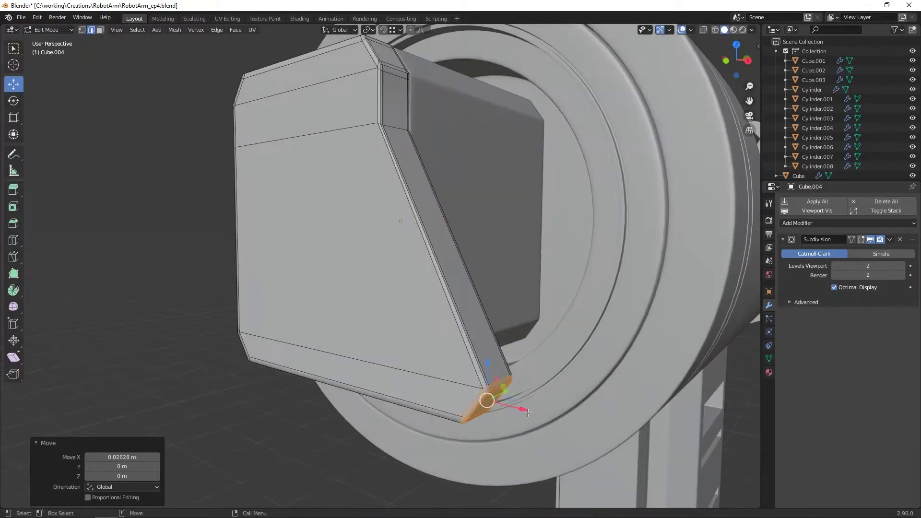
pyautogui.moveTo(481, 393); pyautogui.dragTo(480, 392)
# Lower the vertices along the front panel's bottom edge by about 0.007 m along Z
pyautogui.moveTo(479, 393); pyautogui.dragTo(472, 366, button='middle')
pyautogui.press('1')
pyautogui.moveTo(214, 286); pyautogui.dragTo(318, 371)
pyautogui.hotkey('alt', 'z')
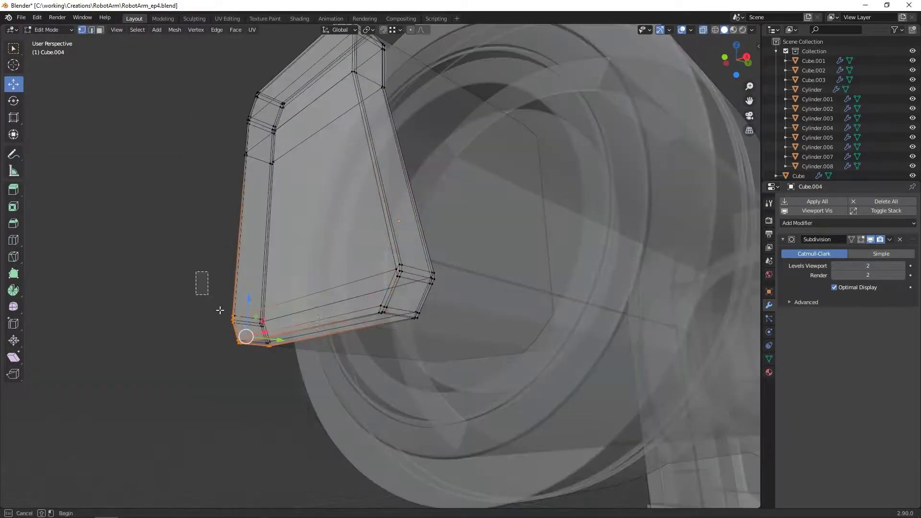
pyautogui.press('g')
pyautogui.press('z')
pyautogui.click(359, 272)
pyautogui.hotkey('alt', 'z')
pyautogui.scroll(-2, 359, 273)
pyautogui.moveTo(359, 274); pyautogui.dragTo(295, 308, button='middle')
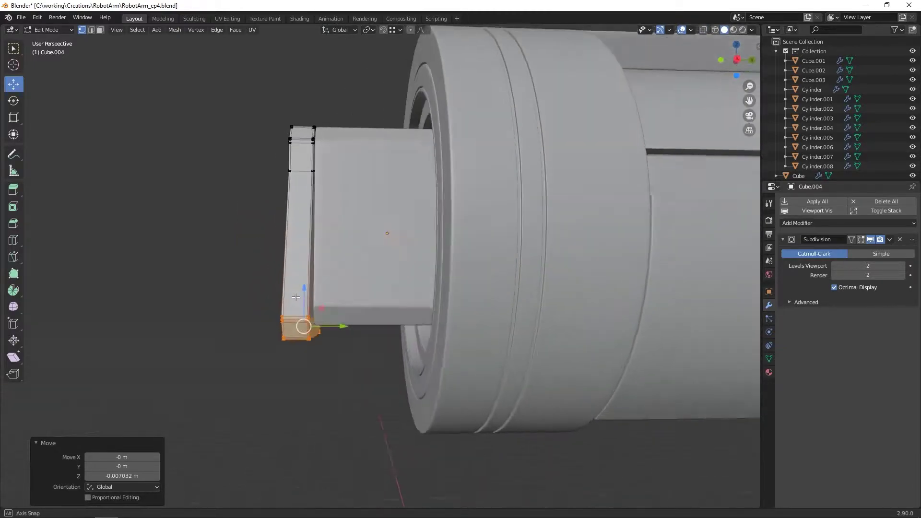
pyautogui.scroll(2, 294, 309)
pyautogui.moveTo(267, 320); pyautogui.dragTo(267, 320)
# Select the panel's upper horizontal edge loop and add a supporting edge on each side of it
pyautogui.moveTo(268, 320); pyautogui.dragTo(355, 182, button='middle')
pyautogui.press('2')
pyautogui.keyDown('alt'); pyautogui.click(356, 173); pyautogui.keyUp('alt')
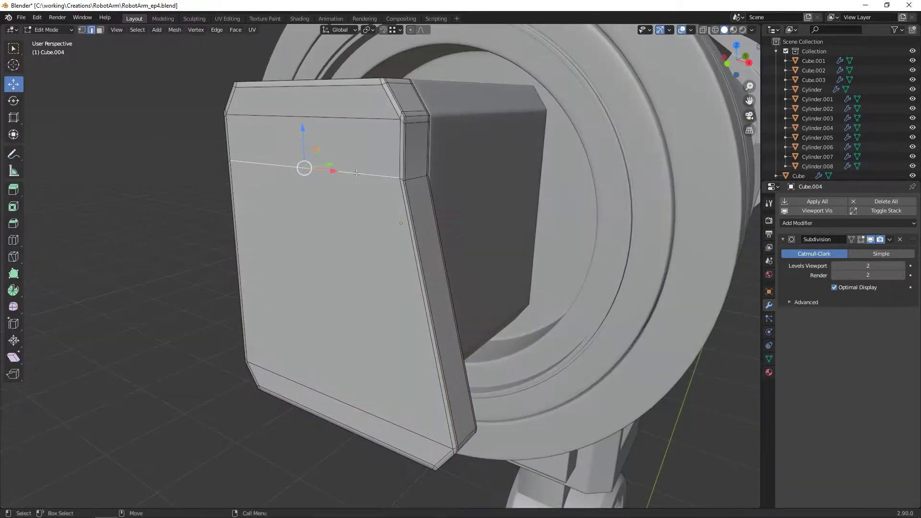
pyautogui.moveTo(316, 134); pyautogui.dragTo(318, 165)
pyautogui.scroll(1, 345, 168)
pyautogui.moveTo(384, 174)
pyautogui.mouseDown(button='middle')
pyautogui.moveTo(397, 164)
pyautogui.moveTo(388, 177)
pyautogui.mouseUp(button='middle')
pyautogui.rightClick(388, 176)
pyautogui.click(381, 130)
pyautogui.click(372, 124)
# Symmetrize the panel across X, copying the flared +X side to the -X side
pyautogui.moveTo(372, 124); pyautogui.dragTo(413, 182, button='middle')
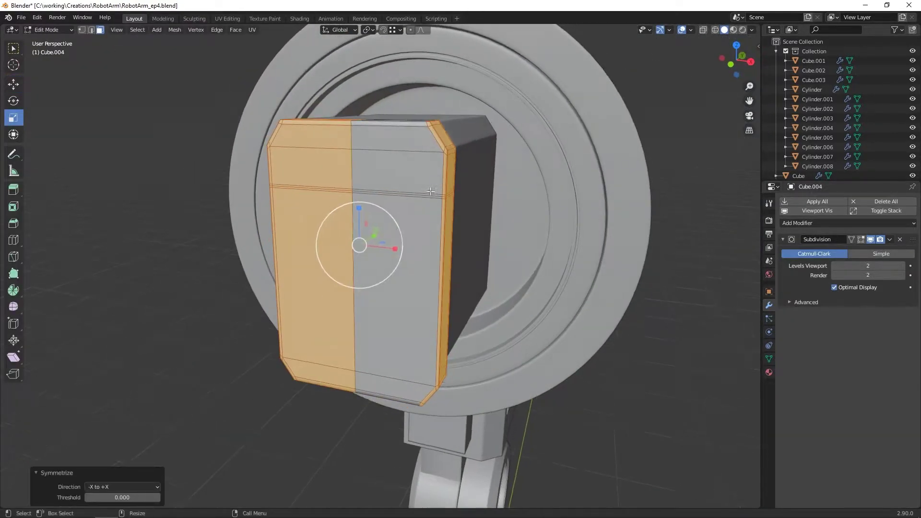
pyautogui.click(109, 475)
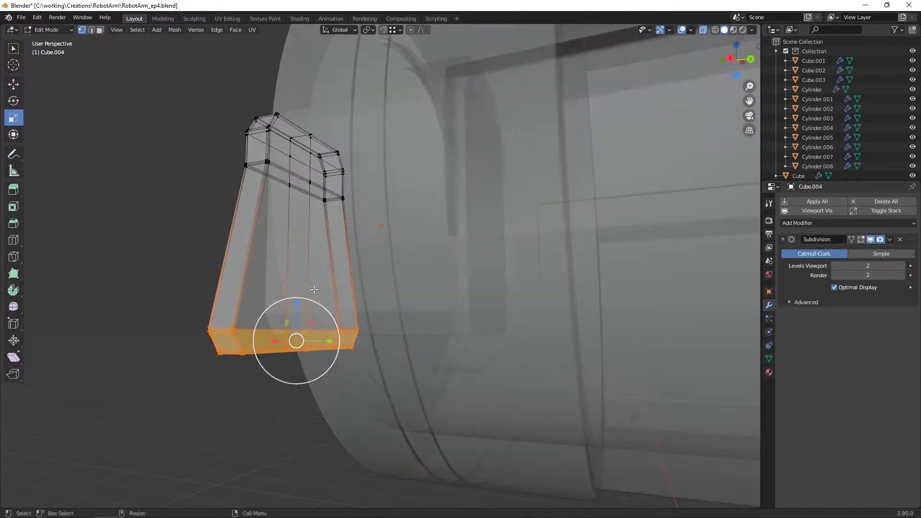
pyautogui.moveTo(314, 289); pyautogui.dragTo(330, 305, button='middle')
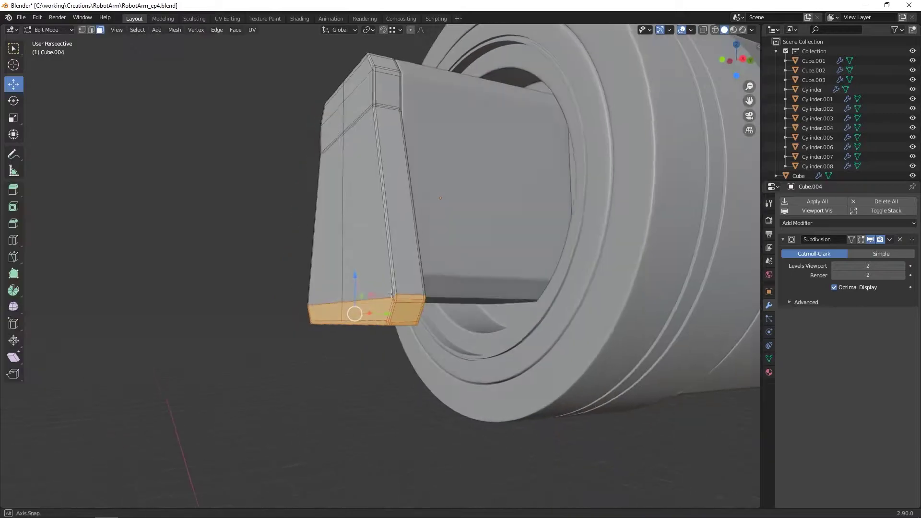
# Add a horizontal loop cut above the panel's lower chamfers and raise the bottom faces about 0.002 m along Z
pyautogui.rightClick(387, 299)
pyautogui.press('KP_1')
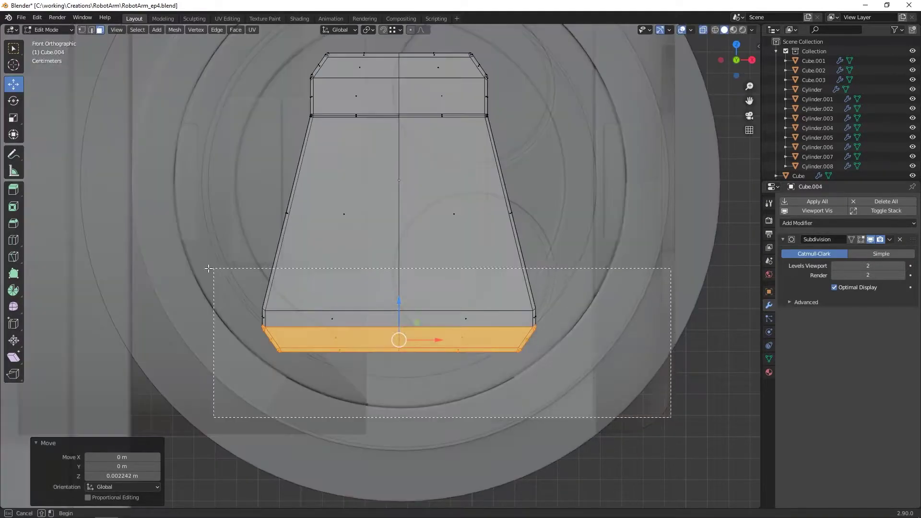
pyautogui.click(325, 305)
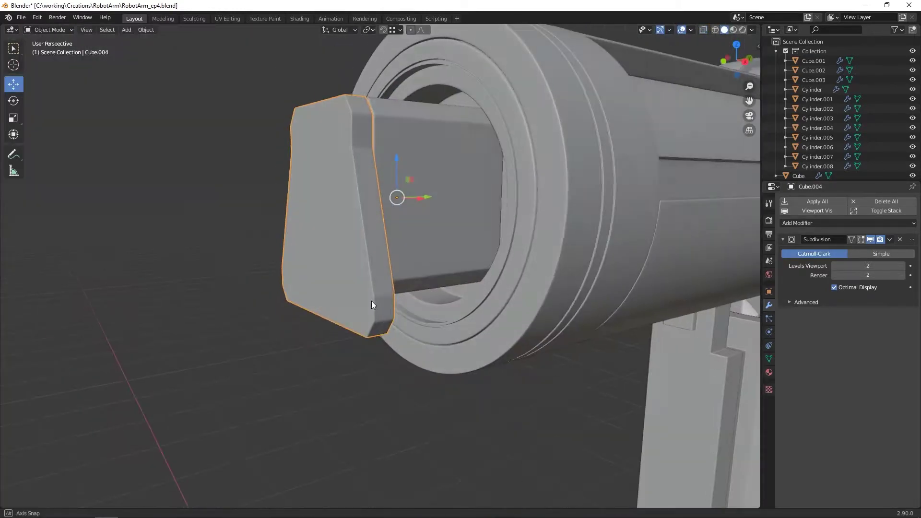
# Add two vertical loop cuts to the +X half of the front panel
pyautogui.moveTo(371, 301); pyautogui.dragTo(324, 274, button='middle')
pyautogui.scroll(2, 378, 294)
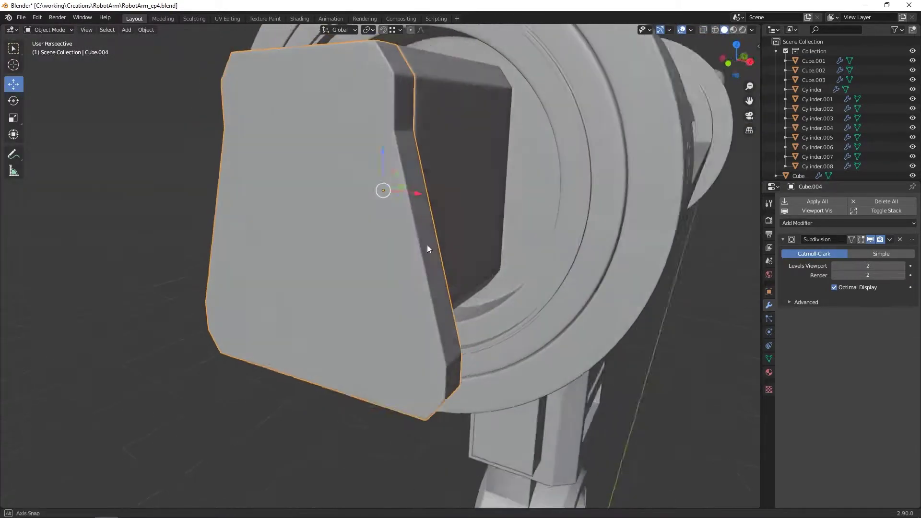
pyautogui.moveTo(427, 245); pyautogui.dragTo(419, 239, button='middle')
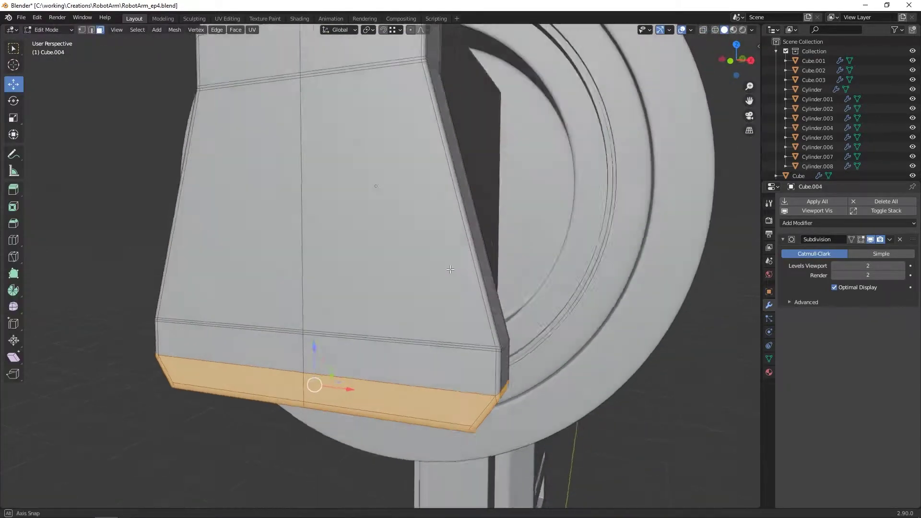
pyautogui.moveTo(450, 269)
pyautogui.mouseDown(button='middle')
pyautogui.moveTo(445, 263)
pyautogui.moveTo(453, 265)
pyautogui.mouseUp(button='middle')
pyautogui.scroll(-1, 446, 262)
pyautogui.rightClick(439, 257)
pyautogui.press('Escape')
pyautogui.press('2')
pyautogui.rightClick(420, 291)
pyautogui.click(420, 290)
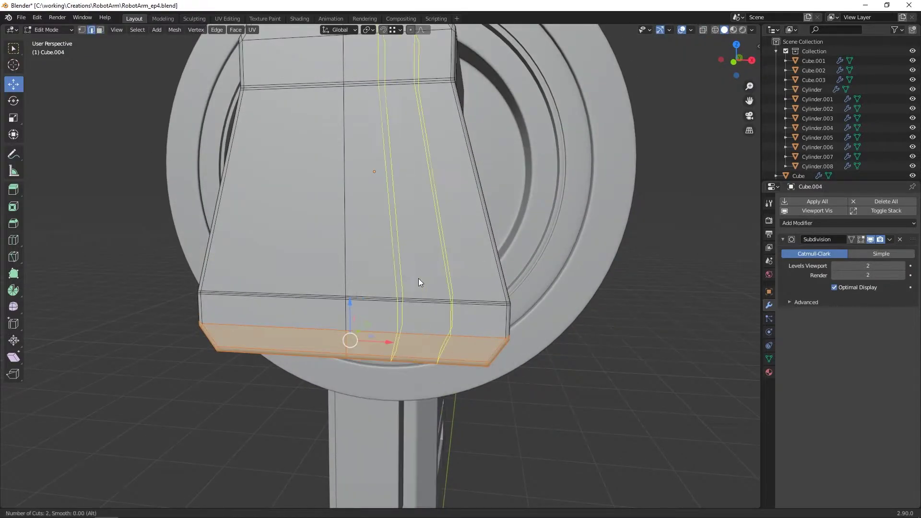
pyautogui.click(418, 282)
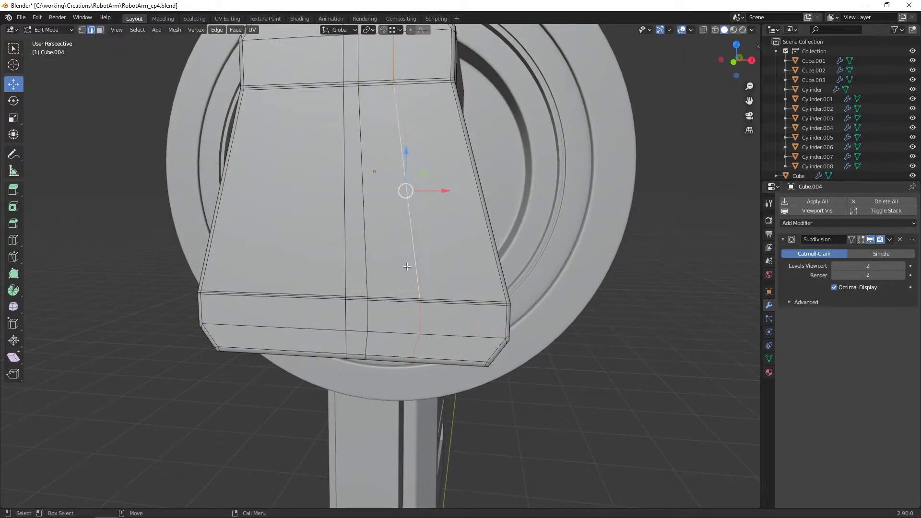
# Shift the lower section of the two vertical cuts about 0.021 m along X toward the panel's flared corner
pyautogui.scroll(-1, 397, 227)
pyautogui.moveTo(402, 191); pyautogui.dragTo(426, 205)
pyautogui.hotkey('alt', 'z')
pyautogui.moveTo(427, 207); pyautogui.dragTo(434, 216, button='middle')
pyautogui.moveTo(365, 274); pyautogui.dragTo(421, 358)
pyautogui.scroll(1, 425, 318)
pyautogui.moveTo(438, 327); pyautogui.dragTo(495, 325)
pyautogui.moveTo(493, 323); pyautogui.dragTo(475, 303, button='middle')
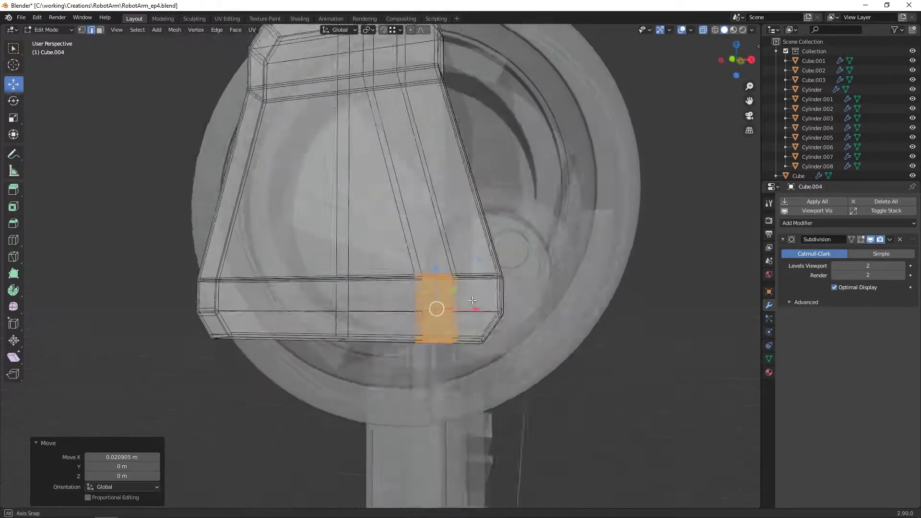
pyautogui.hotkey('alt', 'z')
pyautogui.scroll(2, 480, 317)
pyautogui.moveTo(509, 330); pyautogui.dragTo(518, 330)
pyautogui.moveTo(519, 330); pyautogui.dragTo(535, 331, button='middle')
# Move the lower section of the inner vertical cut about 0.004 m further along X to narrow the column
pyautogui.scroll(-1, 479, 311)
pyautogui.keyDown('alt'); pyautogui.click(446, 304); pyautogui.keyUp('alt')
pyautogui.hotkey('alt', 'z')
pyautogui.moveTo(428, 268); pyautogui.dragTo(468, 382)
pyautogui.hotkey('alt', 'z')
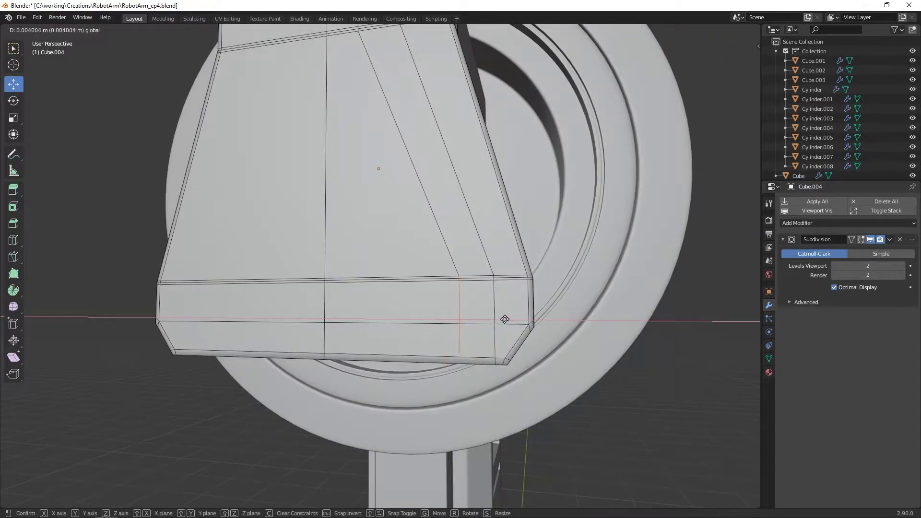
pyautogui.click(508, 321)
pyautogui.moveTo(508, 320); pyautogui.dragTo(467, 327, button='middle')
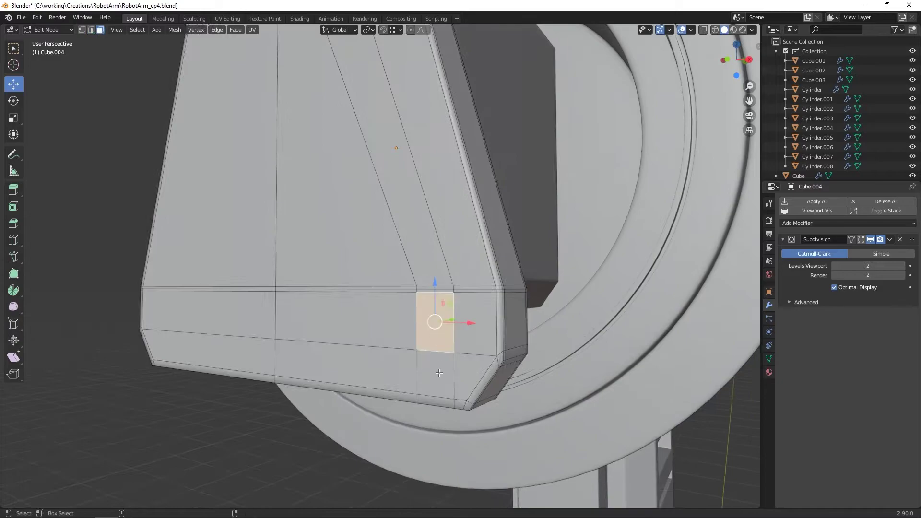
pyautogui.keyDown('shift'); pyautogui.click(439, 373); pyautogui.keyUp('shift')
pyautogui.keyDown('alt'); pyautogui.moveTo(439, 373); pyautogui.dragTo(407, 268); pyautogui.keyUp('alt')
pyautogui.rightClick(407, 268)
pyautogui.click(383, 287)
pyautogui.click(374, 285)
pyautogui.press('4')
pyautogui.press('2')
pyautogui.keyDown('alt'); pyautogui.moveTo(479, 288); pyautogui.dragTo(446, 228); pyautogui.keyUp('alt')
pyautogui.hotkey('ctrl', 'z')
pyautogui.hotkey('ctrl', 'z')
pyautogui.hotkey('ctrl', 'z')
pyautogui.hotkey('ctrl', 'z')
# Inset the two column faces near the panel's +X lower corner and extrude them outward into a rectangular block
pyautogui.keyDown('shift'); pyautogui.click(430, 225); pyautogui.keyUp('shift')
pyautogui.rightClick(447, 227)
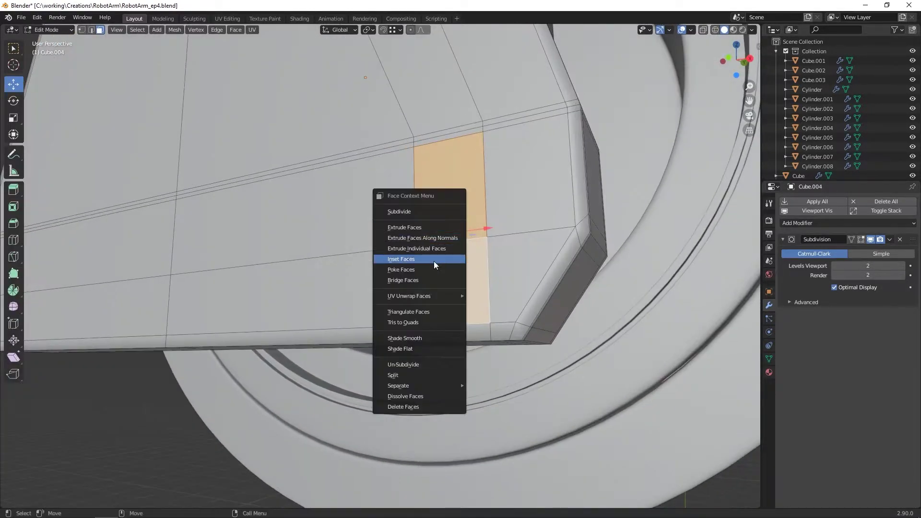
pyautogui.click(465, 265)
pyautogui.click(462, 263)
pyautogui.rightClick(462, 263)
pyautogui.click(442, 231)
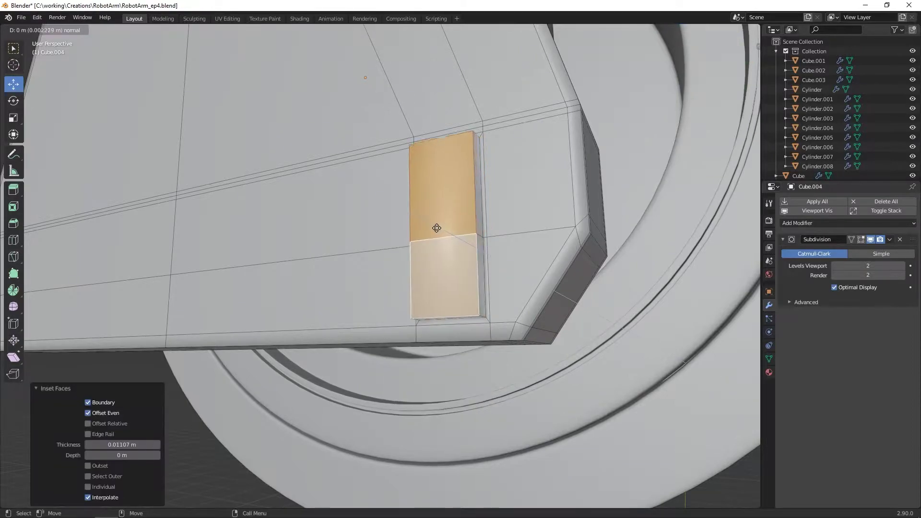
pyautogui.click(420, 230)
# Extrude the small block's front faces again by a small amount
pyautogui.press('4')
pyautogui.press('2')
pyautogui.rightClick(417, 236)
pyautogui.press('Escape')
pyautogui.press('3')
pyautogui.rightClick(416, 235)
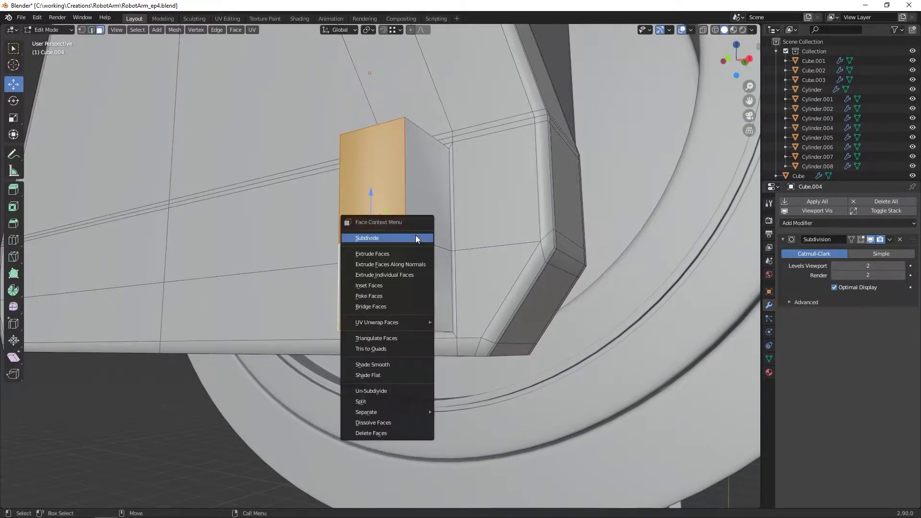
pyautogui.click(412, 254)
pyautogui.keyDown('alt'); pyautogui.moveTo(412, 254); pyautogui.dragTo(523, 206); pyautogui.keyUp('alt')
# Add vertical loop cuts close to both side edges of the small block
pyautogui.press('4')
pyautogui.press('2')
pyautogui.rightClick(463, 220)
pyautogui.press('Escape')
pyautogui.scroll(2, 489, 240)
pyautogui.rightClick(523, 205)
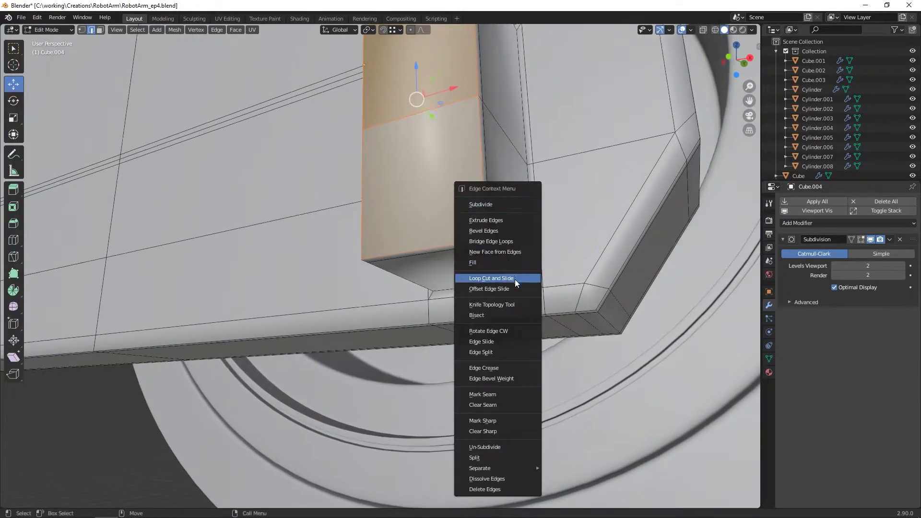
pyautogui.click(514, 279)
pyautogui.click(513, 276)
pyautogui.keyDown('alt'); pyautogui.moveTo(520, 290); pyautogui.dragTo(520, 269); pyautogui.keyUp('alt')
pyautogui.rightClick(562, 235)
pyautogui.click(564, 235)
pyautogui.click(565, 236)
pyautogui.click(565, 238)
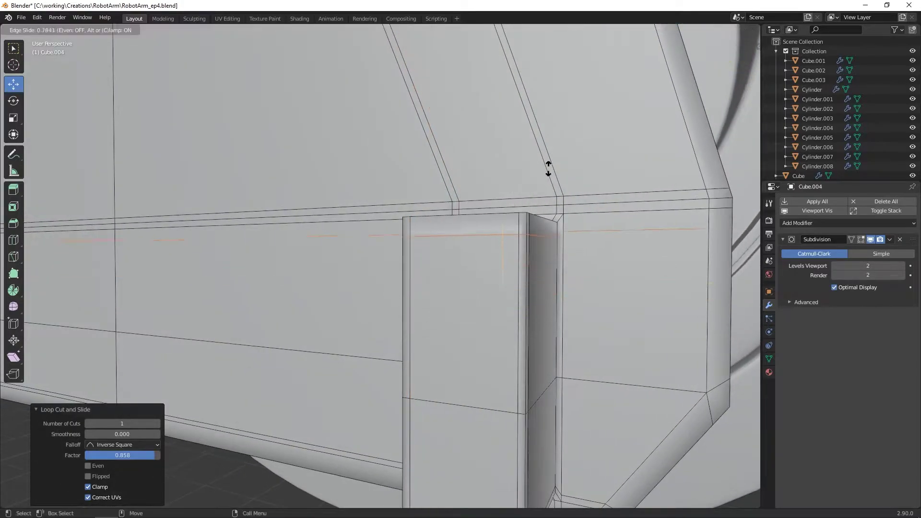
# Add horizontal loop cuts close to the small block's upper and lower edges
pyautogui.moveTo(547, 184); pyautogui.dragTo(546, 210, button='middle')
pyautogui.keyDown('alt'); pyautogui.moveTo(546, 209); pyautogui.dragTo(579, 221); pyautogui.keyUp('alt')
pyautogui.rightClick(580, 221)
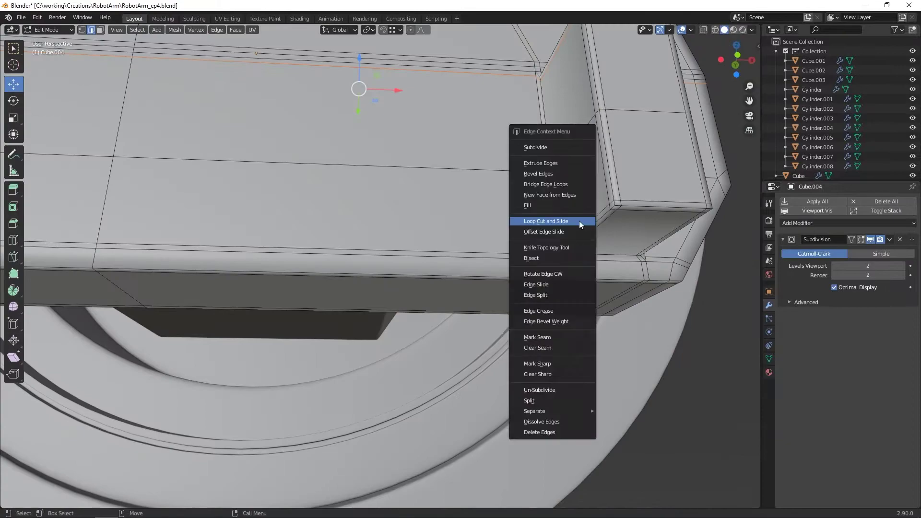
pyautogui.click(580, 222)
pyautogui.click(581, 225)
pyautogui.click(576, 255)
pyautogui.press('Tab')
pyautogui.moveTo(576, 255); pyautogui.dragTo(477, 213, button='middle')
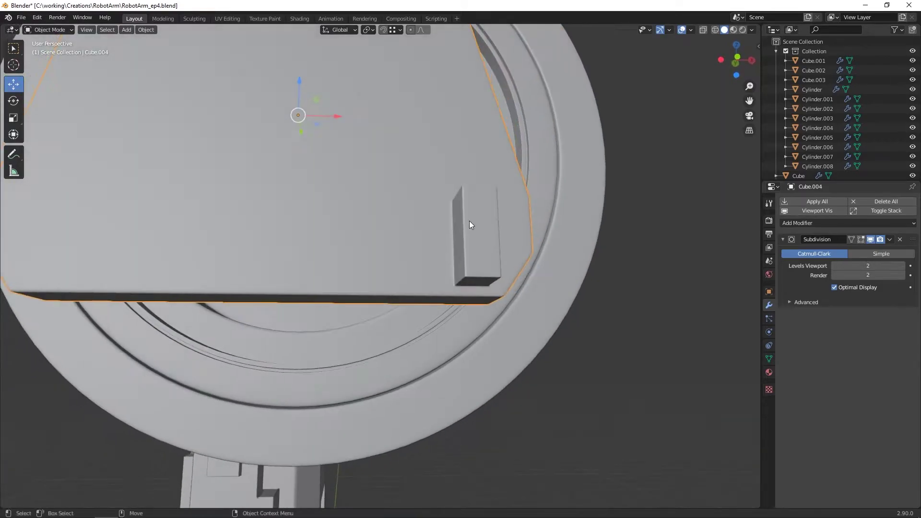
# Add another horizontal loop cut through the small block, above its middle edge loop
pyautogui.press('Tab')
pyautogui.scroll(1, 432, 252)
pyautogui.keyDown('alt'); pyautogui.click(432, 252); pyautogui.keyUp('alt')
pyautogui.moveTo(432, 252); pyautogui.dragTo(416, 240, button='middle')
pyautogui.rightClick(416, 240)
pyautogui.click(417, 239)
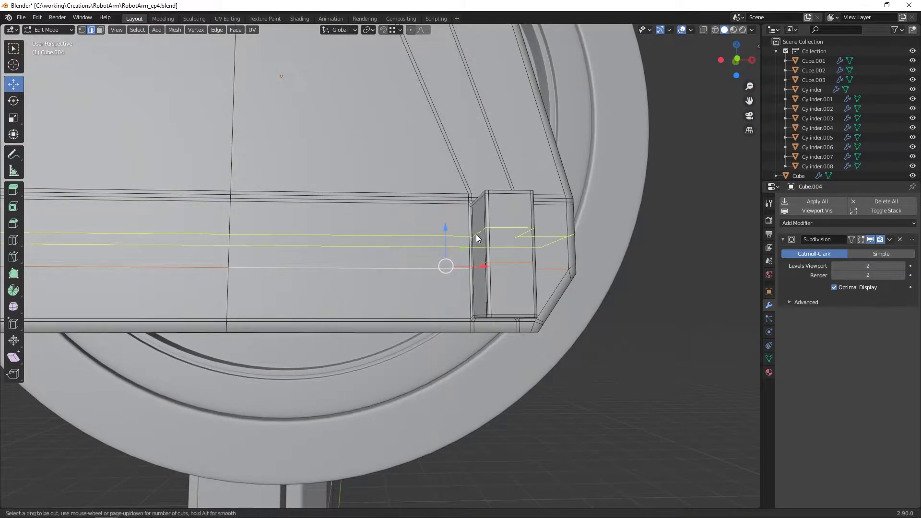
pyautogui.click(476, 234)
pyautogui.click(477, 235)
# In front view, spread the block's two middle horizontal loops apart along Z toward its upper and lower ends
pyautogui.press('KP_1')
pyautogui.hotkey('alt', 'z')
pyautogui.moveTo(416, 220); pyautogui.dragTo(506, 286)
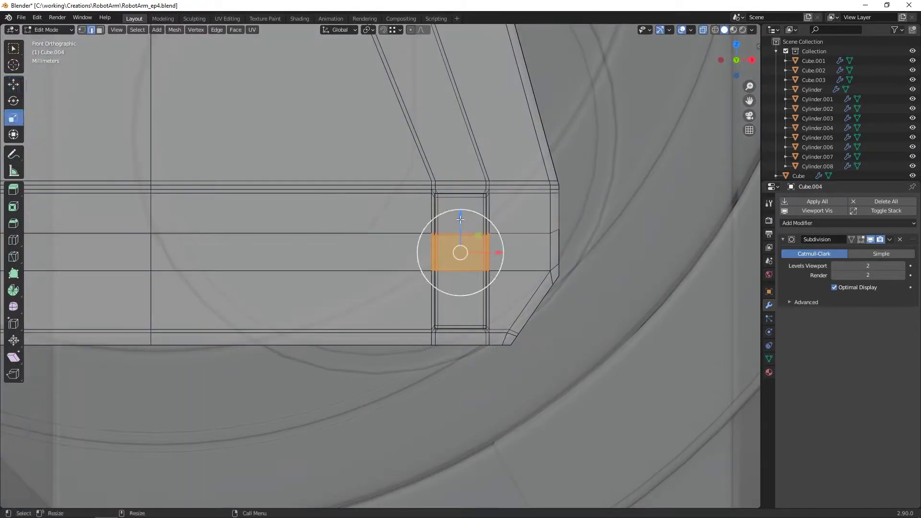
pyautogui.click(445, 251)
pyautogui.scroll(-1, 324, 258)
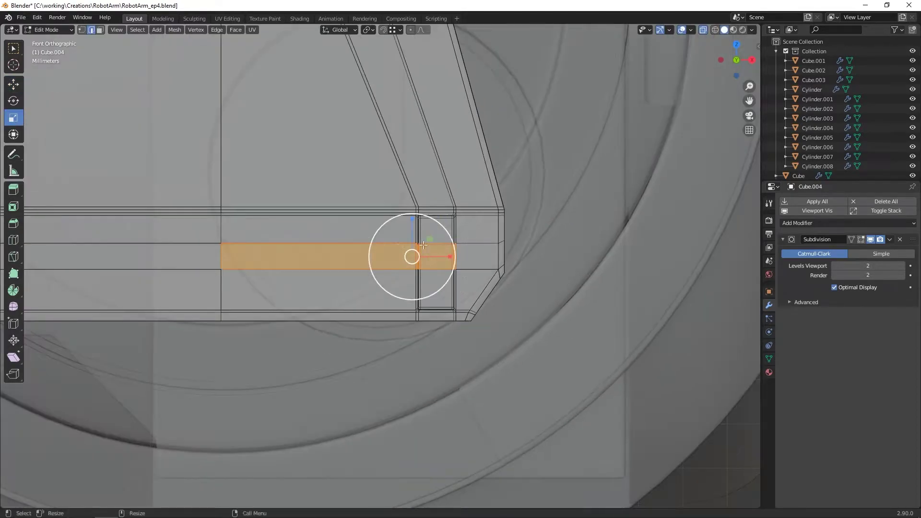
pyautogui.moveTo(413, 208); pyautogui.dragTo(413, 204)
pyautogui.hotkey('shift', 'space')
pyautogui.press('g')
pyautogui.scroll(3, 422, 224)
pyautogui.moveTo(412, 218); pyautogui.dragTo(434, 224)
pyautogui.hotkey('shift', 'space')
pyautogui.press('s')
pyautogui.moveTo(435, 225)
pyautogui.mouseDown()
pyautogui.moveTo(436, 205)
pyautogui.moveTo(433, 221)
pyautogui.mouseUp()
# Level the upper of the two horizontal loops by scaling it along Z
pyautogui.doubleClick(461, 211)
pyautogui.press('r')
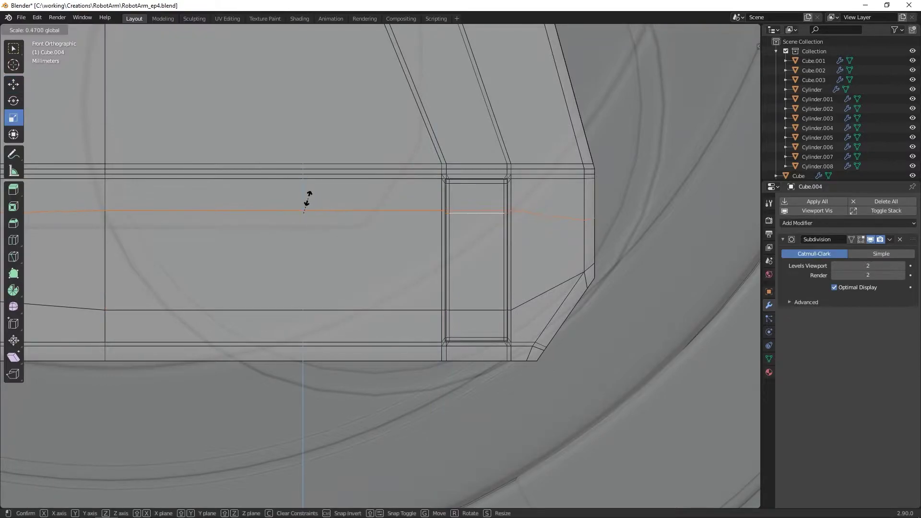
pyautogui.click(302, 176)
# Select the small block's front faces and edge strips between the two horizontal loops and extrude them forward
pyautogui.moveTo(302, 176); pyautogui.dragTo(513, 223, button='middle')
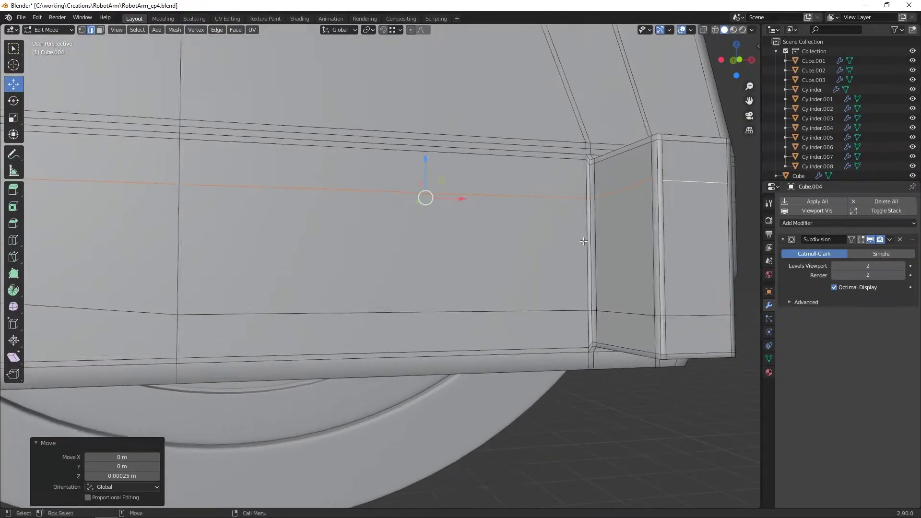
pyautogui.keyDown('shift'); pyautogui.moveTo(671, 221); pyautogui.dragTo(446, 221, button='middle'); pyautogui.keyUp('shift')
pyautogui.press('3')
pyautogui.click(450, 225)
pyautogui.press('KP_Decimal')
pyautogui.keyDown('shift'); pyautogui.click(307, 188); pyautogui.keyUp('shift')
pyautogui.moveTo(308, 188); pyautogui.dragTo(249, 192, button='middle')
pyautogui.keyDown('shift'); pyautogui.click(445, 226); pyautogui.keyUp('shift')
pyautogui.moveTo(445, 226); pyautogui.dragTo(537, 216, button='middle')
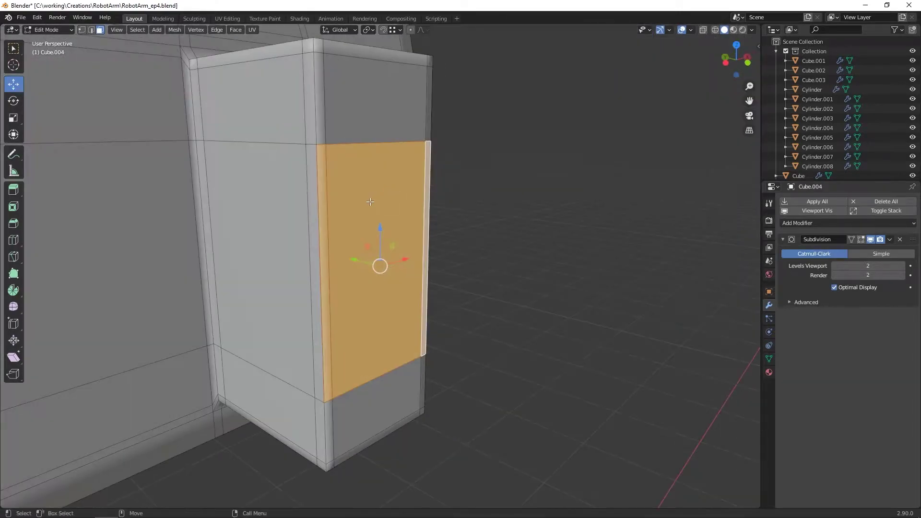
pyautogui.moveTo(370, 201); pyautogui.dragTo(379, 212, button='middle')
pyautogui.scroll(-1, 372, 214)
pyautogui.press('e')
pyautogui.click(439, 236)
# Add two loop cuts around the new extrusion and slide them close to its end edges
pyautogui.moveTo(439, 236); pyautogui.dragTo(419, 262, button='middle')
pyautogui.press('2')
pyautogui.rightClick(374, 246)
pyautogui.click(372, 291)
pyautogui.click(375, 214)
pyautogui.click(338, 213)
pyautogui.rightClick(409, 220)
pyautogui.click(409, 219)
pyautogui.click(465, 231)
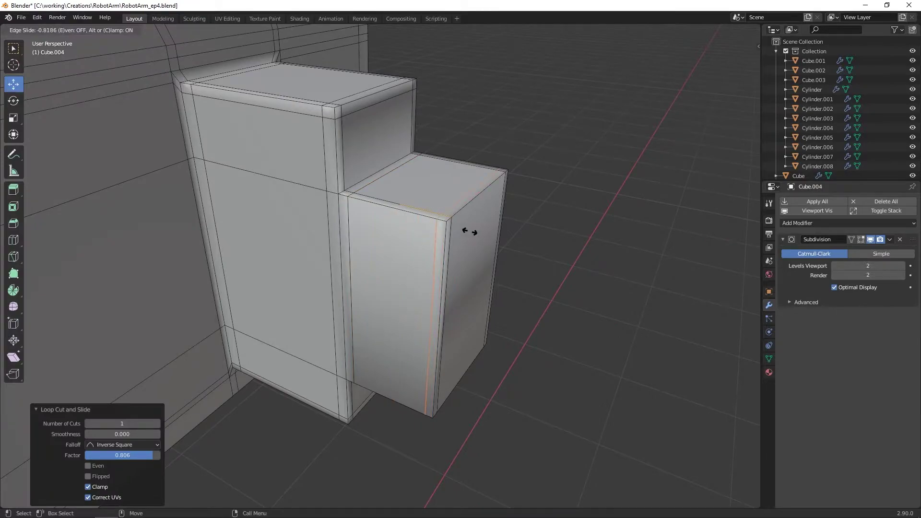
pyautogui.click(469, 232)
# Add a horizontal loop cut at factor 0.922 close to the new extrusion's upper edge
pyautogui.press('3')
pyautogui.moveTo(454, 233); pyautogui.dragTo(445, 221, button='middle')
pyautogui.press('2')
pyautogui.rightClick(445, 221)
pyautogui.click(445, 222)
pyautogui.click(445, 223)
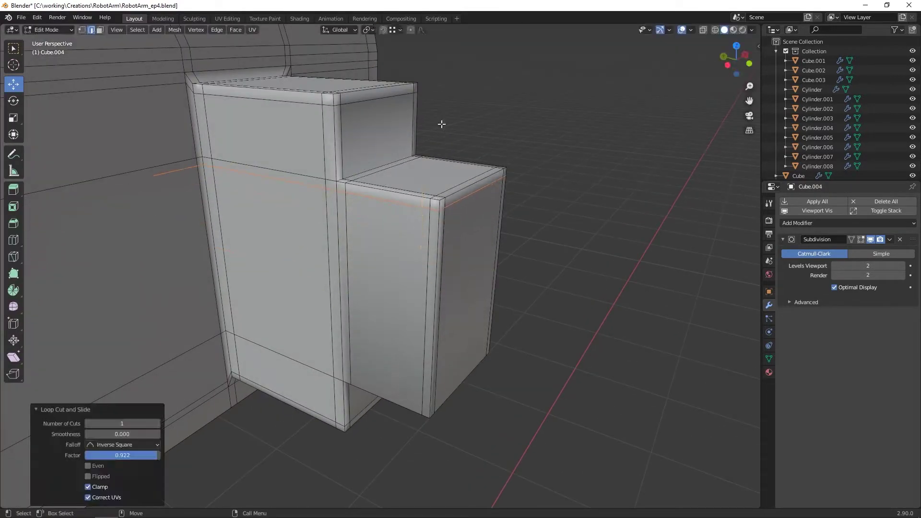
# Place a horizontal loop cut close to the new extrusion's lower edge and preview the smoothed block outside edit mode
pyautogui.click(453, 336)
pyautogui.press('Tab')
pyautogui.moveTo(454, 295); pyautogui.dragTo(473, 275, button='middle')
pyautogui.press('Tab')
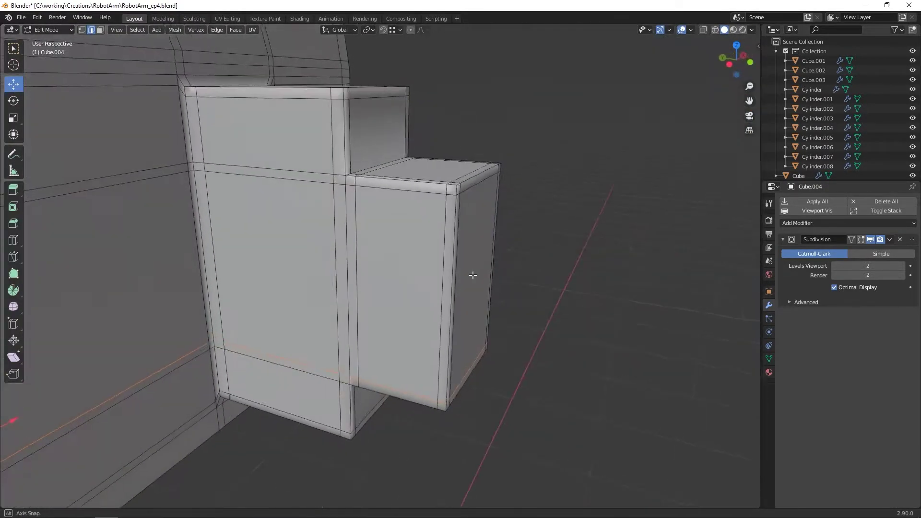
# Add horizontal loop cuts on the mounting block just above and just below the front extrusion
pyautogui.rightClick(338, 155)
pyautogui.click(338, 153)
pyautogui.click(338, 145)
pyautogui.click(340, 157)
pyautogui.rightClick(340, 361)
pyautogui.moveTo(353, 413)
pyautogui.mouseDown(button='middle')
pyautogui.moveTo(340, 359)
pyautogui.moveTo(367, 349)
pyautogui.moveTo(355, 427)
pyautogui.mouseUp(button='middle')
pyautogui.rightClick(366, 350)
pyautogui.click(346, 295)
pyautogui.click(344, 366)
pyautogui.click(350, 360)
pyautogui.press('Tab')
pyautogui.moveTo(374, 225)
pyautogui.mouseDown(button='middle')
pyautogui.moveTo(441, 186)
pyautogui.moveTo(369, 228)
pyautogui.mouseUp(button='middle')
pyautogui.press('Tab')
# Bevel the inner corner edge where the extrusion's upper face meets the mounting block, using one segment
pyautogui.click(335, 161)
pyautogui.moveTo(331, 162); pyautogui.dragTo(350, 151, button='middle')
pyautogui.scroll(-1, 328, 92)
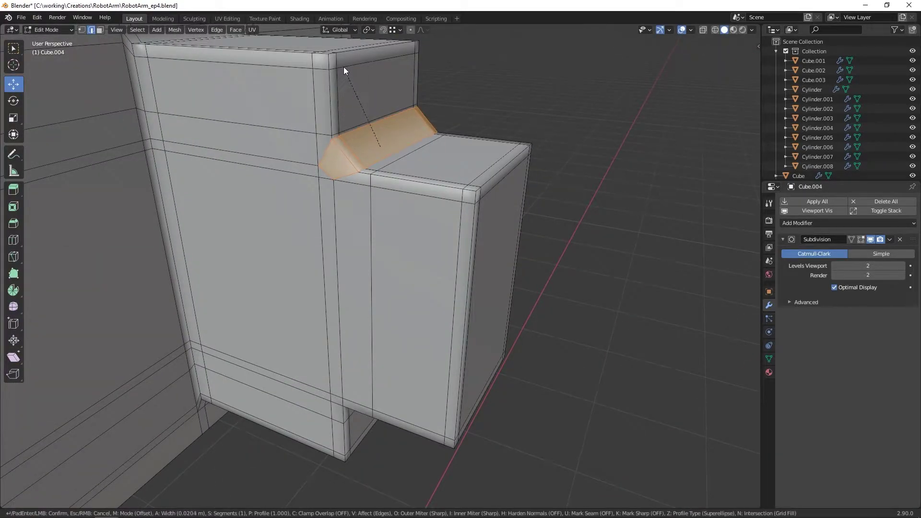
pyautogui.click(345, 79)
# Select the whole mesh, symmetrize it from +X to -X and merge its vertices by distance
pyautogui.press('1')
pyautogui.press('a')
pyautogui.keyDown('shift'); pyautogui.moveTo(366, 125); pyautogui.dragTo(373, 154, button='middle'); pyautogui.keyUp('shift')
pyautogui.press('F3')
pyautogui.click(381, 172)
pyautogui.rightClick(368, 188)
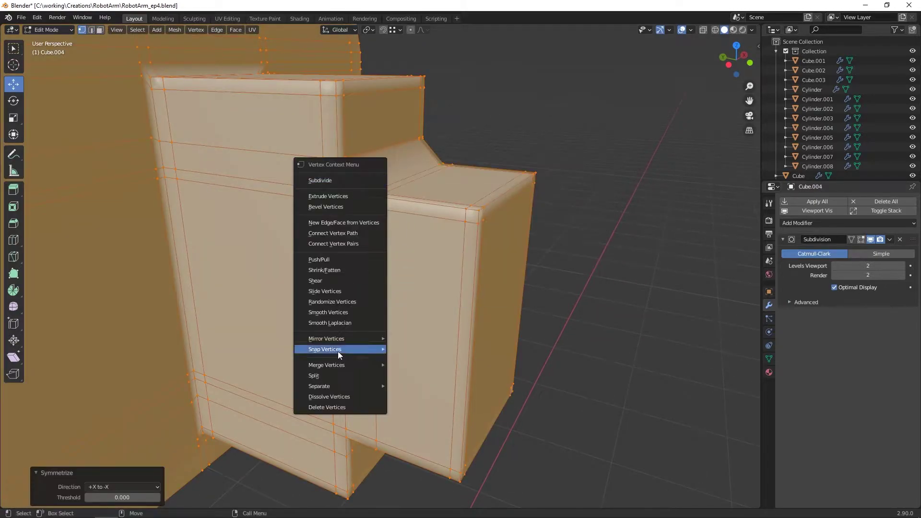
pyautogui.click(406, 399)
# Select the vertical edge loop beside the bevelled corner and move it 0.000401 m along Y
pyautogui.moveTo(402, 211); pyautogui.dragTo(403, 188, button='middle')
pyautogui.scroll(1, 398, 197)
pyautogui.press('Tab')
pyautogui.press('Tab')
pyautogui.press('2')
pyautogui.keyDown('alt'); pyautogui.click(403, 303); pyautogui.keyUp('alt')
pyautogui.click(384, 298)
pyautogui.rightClick(352, 244)
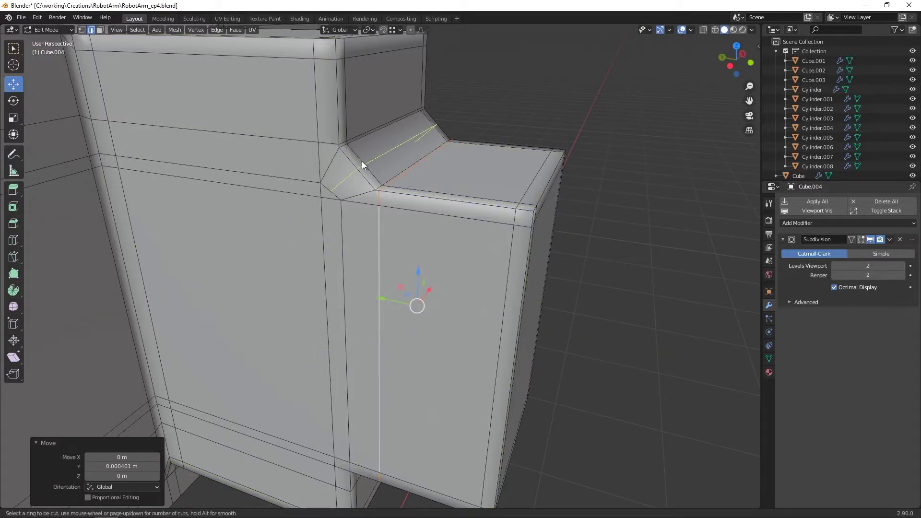
# Add two loop cuts along the bevelled inner corner and slide them close to its upper and lower edges
pyautogui.click(361, 162)
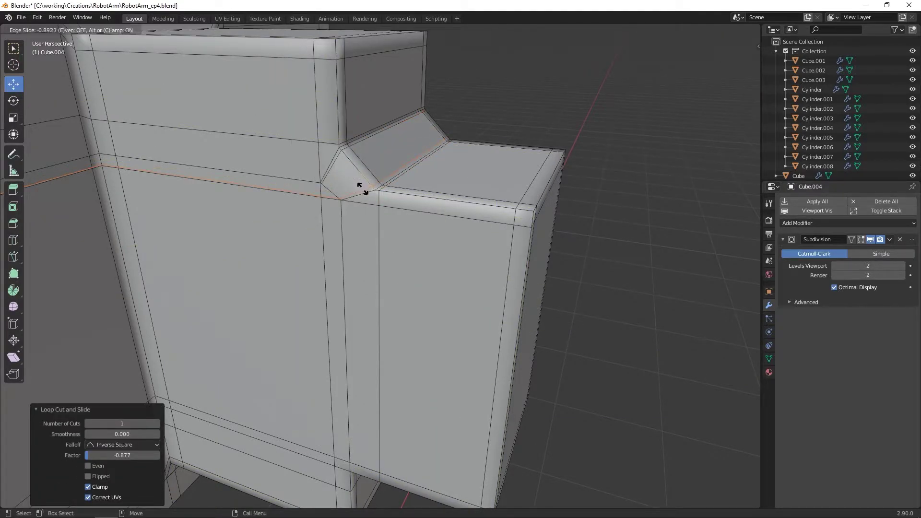
pyautogui.keyDown('ctrl'); pyautogui.moveTo(402, 189); pyautogui.dragTo(407, 195); pyautogui.keyUp('ctrl')
pyautogui.keyDown('alt'); pyautogui.moveTo(537, 199); pyautogui.dragTo(386, 194); pyautogui.keyUp('alt')
pyautogui.rightClick(391, 171)
pyautogui.click(364, 370)
pyautogui.scroll(5, 384, 187)
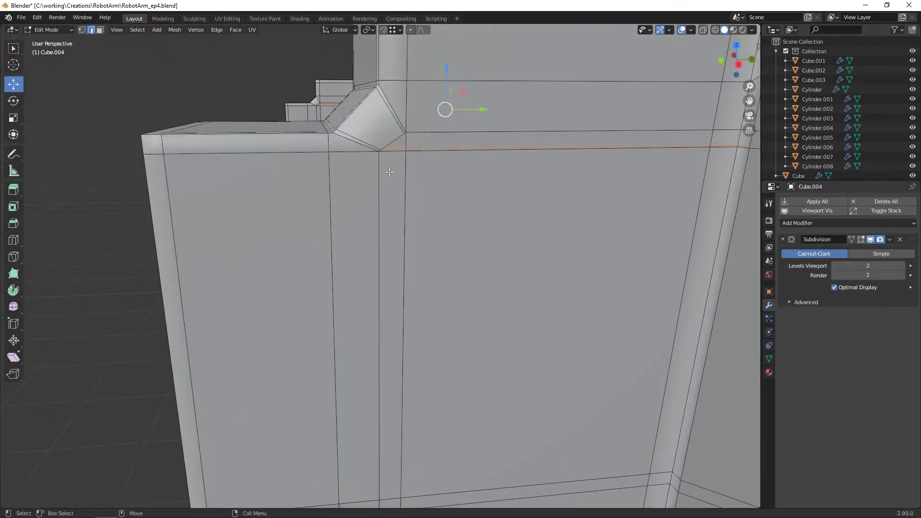
# Select the short diagonal edge at each end of the bevelled corner and adjust the pair
pyautogui.click(377, 154)
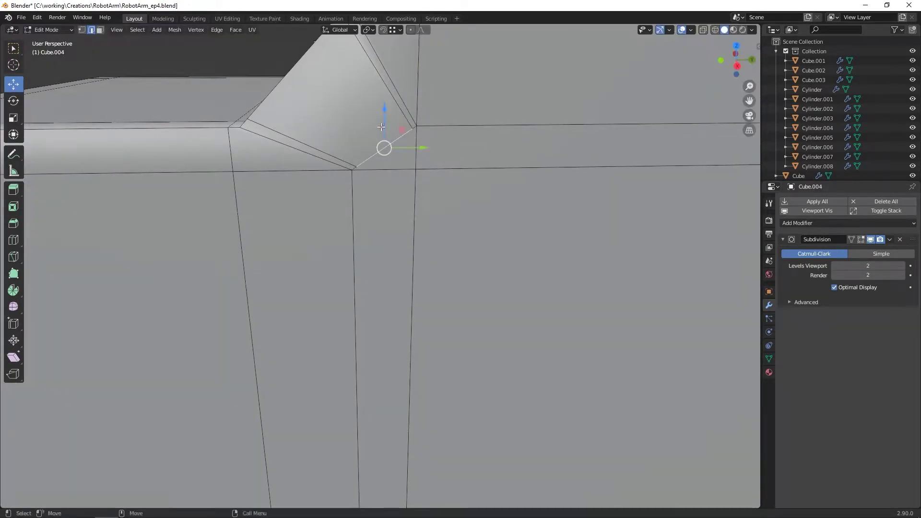
pyautogui.moveTo(388, 124); pyautogui.dragTo(494, 131, button='middle')
pyautogui.keyDown('shift'); pyautogui.click(183, 147); pyautogui.keyUp('shift')
pyautogui.moveTo(202, 143); pyautogui.dragTo(287, 130, button='middle')
pyautogui.moveTo(376, 86); pyautogui.dragTo(386, 77)
pyautogui.rightClick(386, 77)
pyautogui.click(349, 137)
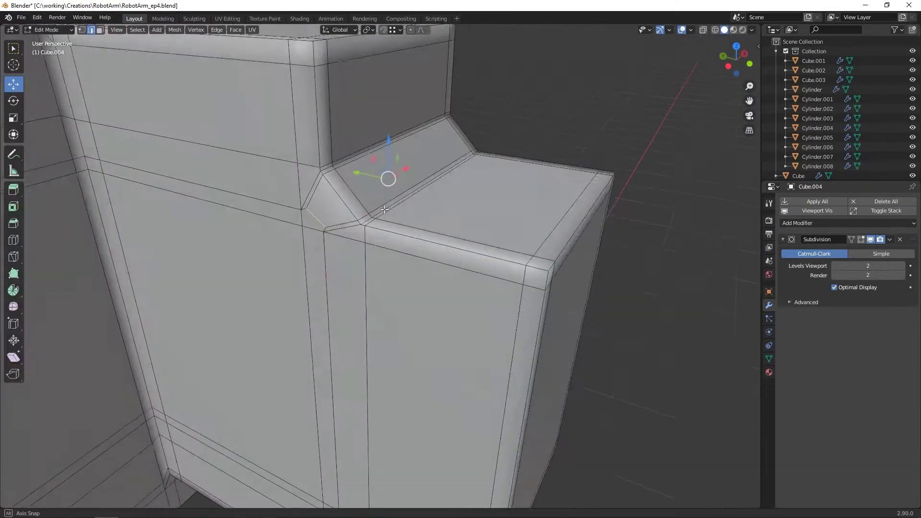
pyautogui.rightClick(327, 197)
pyautogui.click(326, 197)
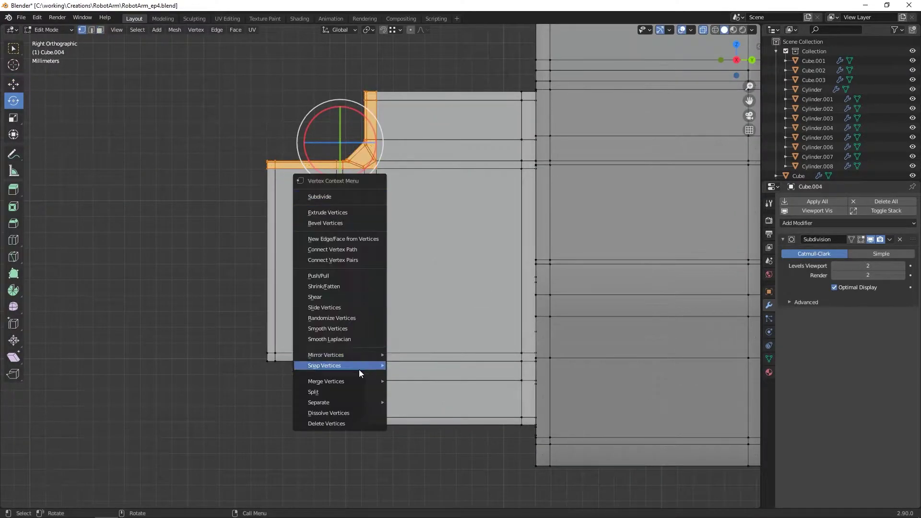
# Mirror the upper step strip vertically and position it under the front extrusion in the right side view
pyautogui.moveTo(341, 356)
pyautogui.click(405, 391)
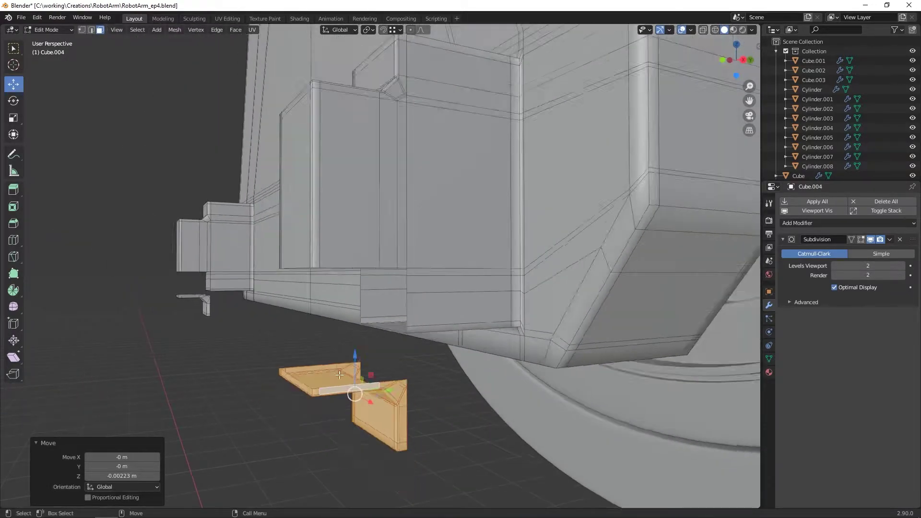
pyautogui.press('KP_3')
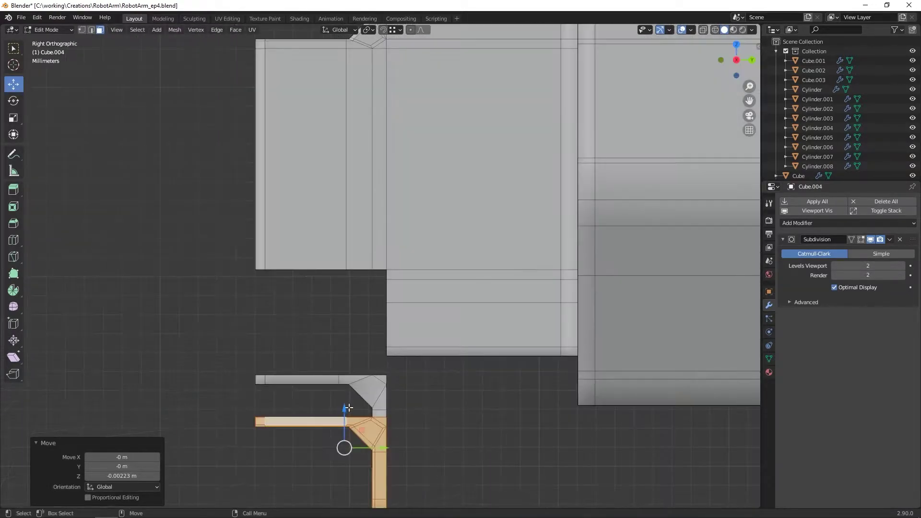
pyautogui.click(332, 264)
pyautogui.moveTo(333, 264); pyautogui.dragTo(303, 298, button='middle')
pyautogui.click(303, 291)
pyautogui.press('KP_3')
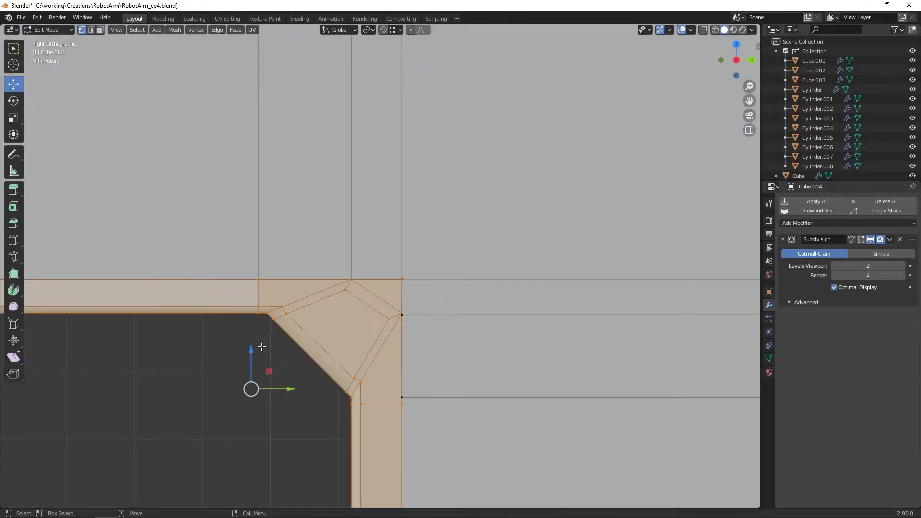
pyautogui.click(252, 337)
pyautogui.scroll(-4, 345, 261)
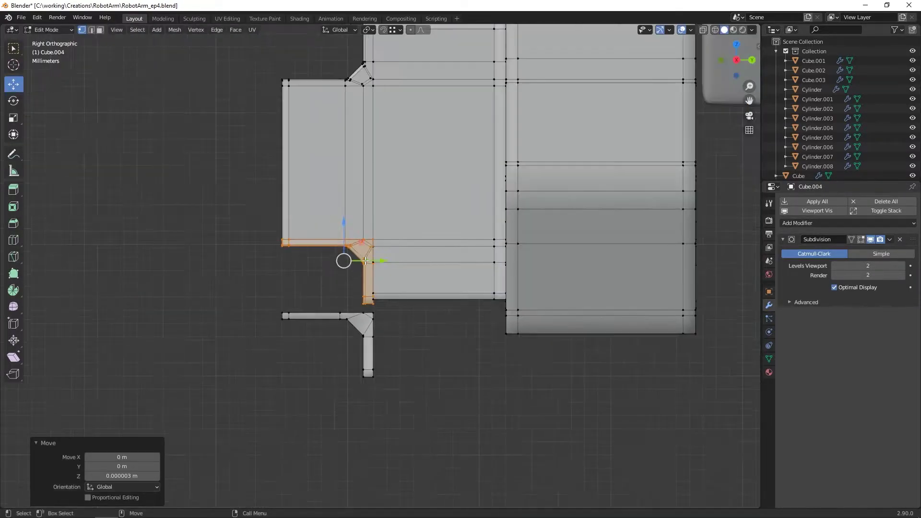
# Select the bottom end vertices of the mirrored strip in X-ray and align them with the mounting block's lower edge
pyautogui.moveTo(384, 315); pyautogui.dragTo(394, 315, button='middle')
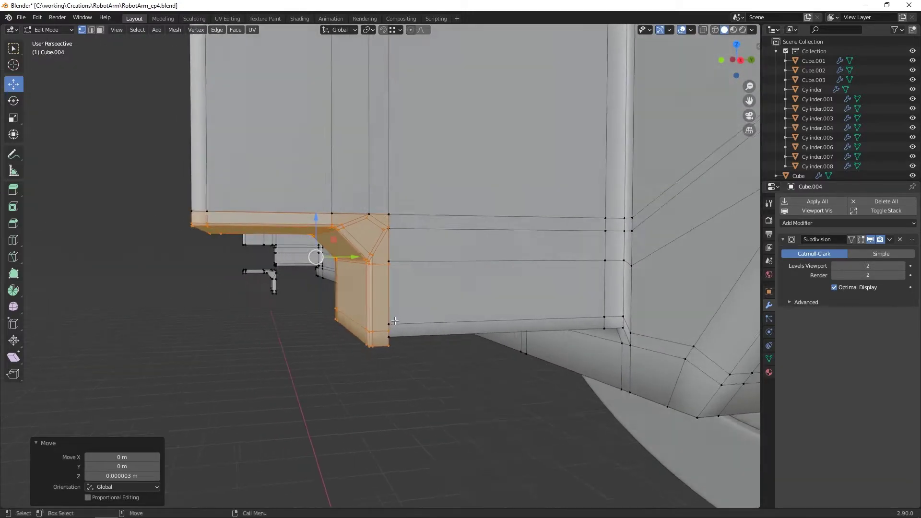
pyautogui.press('KP_3')
pyautogui.hotkey('alt', 'z')
pyautogui.moveTo(336, 349); pyautogui.dragTo(373, 394)
pyautogui.scroll(-1, 432, 364)
pyautogui.keyDown('shift'); pyautogui.moveTo(551, 355); pyautogui.dragTo(393, 353, button='middle'); pyautogui.keyUp('shift')
pyautogui.keyDown('shift'); pyautogui.moveTo(516, 321); pyautogui.dragTo(614, 374); pyautogui.keyUp('shift')
pyautogui.moveTo(614, 373); pyautogui.dragTo(638, 354, button='middle')
pyautogui.hotkey('alt', 'z')
pyautogui.scroll(-1, 384, 364)
pyautogui.moveTo(57, 371); pyautogui.dragTo(427, 369, button='middle')
pyautogui.hotkey('alt', 'z')
pyautogui.click(424, 289)
pyautogui.moveTo(424, 289); pyautogui.dragTo(390, 329, button='middle')
pyautogui.press('KP_3')
pyautogui.moveTo(470, 333); pyautogui.dragTo(470, 333)
pyautogui.moveTo(470, 333); pyautogui.dragTo(362, 383, button='middle')
pyautogui.press('KP_3')
pyautogui.scroll(1, 483, 347)
pyautogui.click(491, 358)
# Select the whole mesh and merge its vertices by distance with a merge distance of 0.0001 m
pyautogui.press('a')
pyautogui.rightClick(362, 386)
pyautogui.moveTo(371, 463)
pyautogui.click(403, 462)
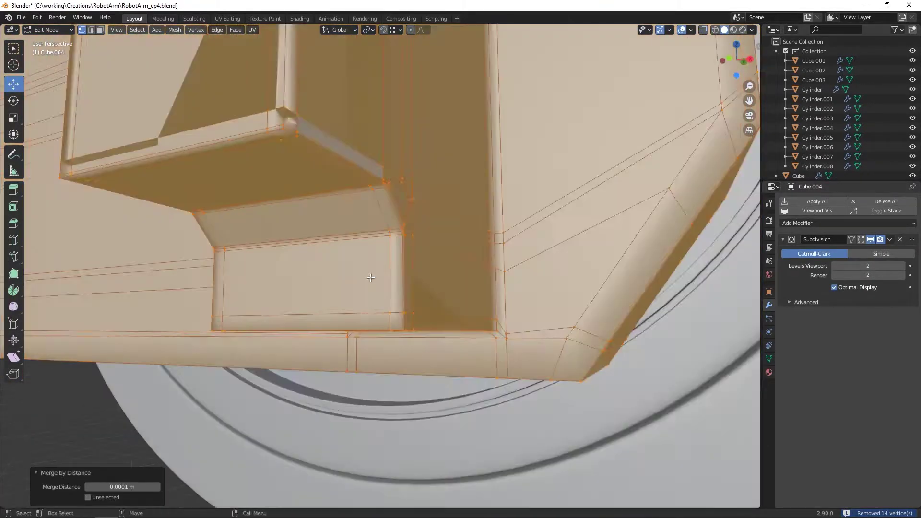
pyautogui.moveTo(395, 452); pyautogui.dragTo(369, 439, button='middle')
pyautogui.moveTo(157, 487); pyautogui.dragTo(156, 488)
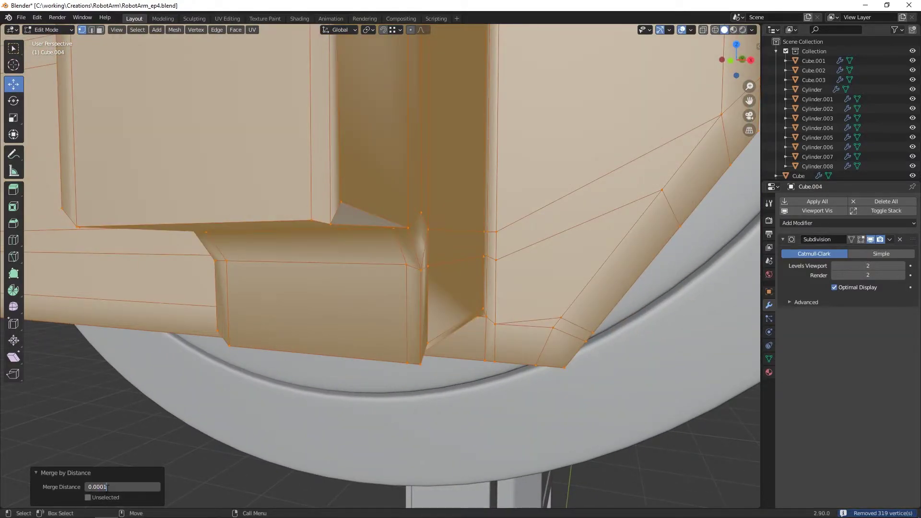
pyautogui.write('0.0001')
pyautogui.press('Return')
# Recalculate the normals of the whole panel mesh to the outside
pyautogui.press('F3')
pyautogui.click(353, 327)
pyautogui.keyDown('alt'); pyautogui.moveTo(354, 326); pyautogui.dragTo(336, 261); pyautogui.keyUp('alt')
pyautogui.press('4')
pyautogui.scroll(-10, 373, 301)
pyautogui.scroll(4, 355, 226)
pyautogui.press('Tab')
pyautogui.press('F3')
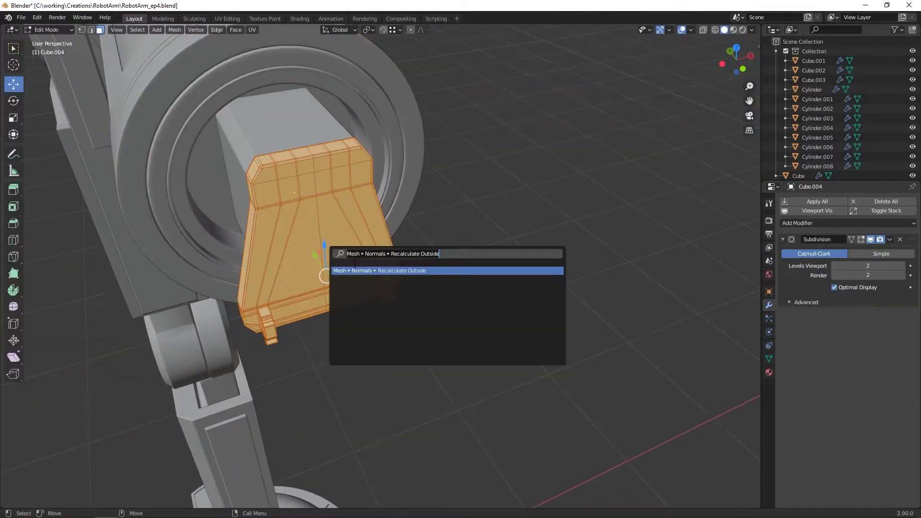
pyautogui.click(377, 278)
# Select and clean up the leftover faces where the mirrored lower strip meets the mounting block
pyautogui.press('4')
pyautogui.scroll(5, 338, 297)
pyautogui.keyDown('alt'); pyautogui.moveTo(412, 287); pyautogui.dragTo(439, 282); pyautogui.keyUp('alt')
pyautogui.press('3')
pyautogui.click(242, 336)
pyautogui.press('4')
pyautogui.press('3')
pyautogui.click(449, 288)
pyautogui.doubleClick(440, 346)
pyautogui.click(416, 324)
pyautogui.keyDown('alt'); pyautogui.moveTo(439, 326); pyautogui.dragTo(293, 335); pyautogui.keyUp('alt')
pyautogui.click(201, 375)
pyautogui.keyDown('alt'); pyautogui.moveTo(201, 369); pyautogui.dragTo(216, 340); pyautogui.keyUp('alt')
pyautogui.scroll(2, 216, 341)
pyautogui.moveTo(250, 293); pyautogui.dragTo(343, 290)
pyautogui.hotkey('ctrl', 'z')
pyautogui.click(327, 253)
pyautogui.press(']')
pyautogui.press('4')
pyautogui.keyDown('alt'); pyautogui.moveTo(327, 253); pyautogui.dragTo(489, 290); pyautogui.keyUp('alt')
# Examine the horizontal edge loop near the lower step's bottom edge for breaks on the front and side faces
pyautogui.press('2')
pyautogui.doubleClick(501, 313)
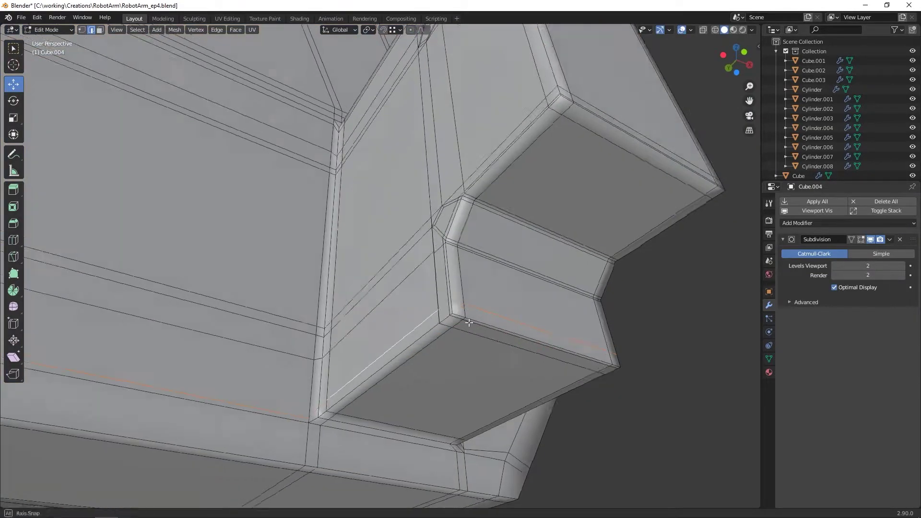
pyautogui.keyDown('alt'); pyautogui.moveTo(474, 322); pyautogui.dragTo(363, 329); pyautogui.keyUp('alt')
pyautogui.rightClick(363, 329)
pyautogui.click(338, 359)
pyautogui.rightClick(315, 319)
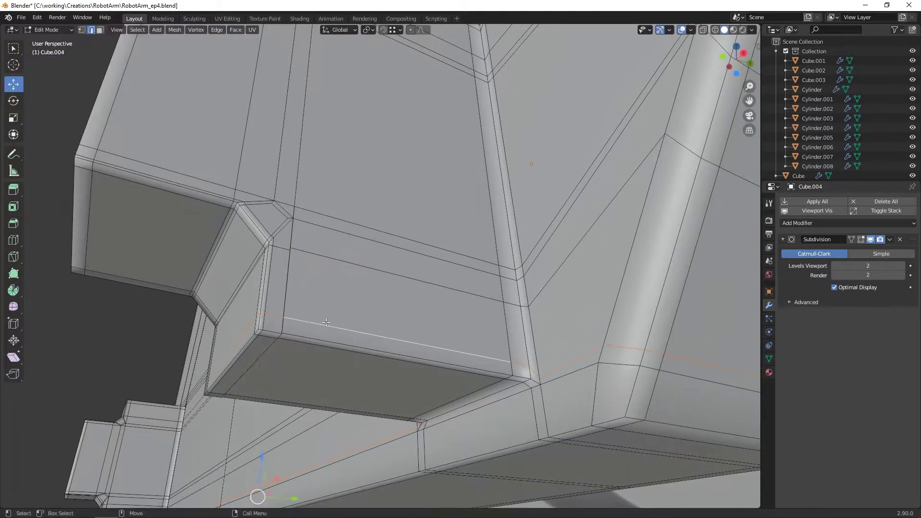
pyautogui.keyDown('alt'); pyautogui.moveTo(265, 317); pyautogui.dragTo(451, 319); pyautogui.keyUp('alt')
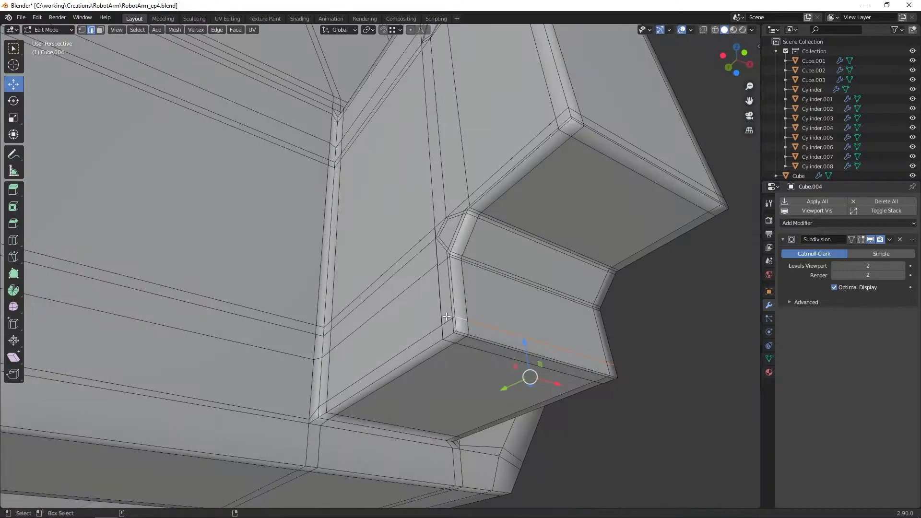
pyautogui.rightClick(351, 360)
pyautogui.click(351, 361)
pyautogui.keyDown('alt'); pyautogui.moveTo(358, 353); pyautogui.dragTo(439, 364); pyautogui.keyUp('alt')
pyautogui.click(424, 378)
# Merge the doubled vertices on the vertical seam beside the lower step's bevelled corner in vertex mode
pyautogui.scroll(2, 431, 360)
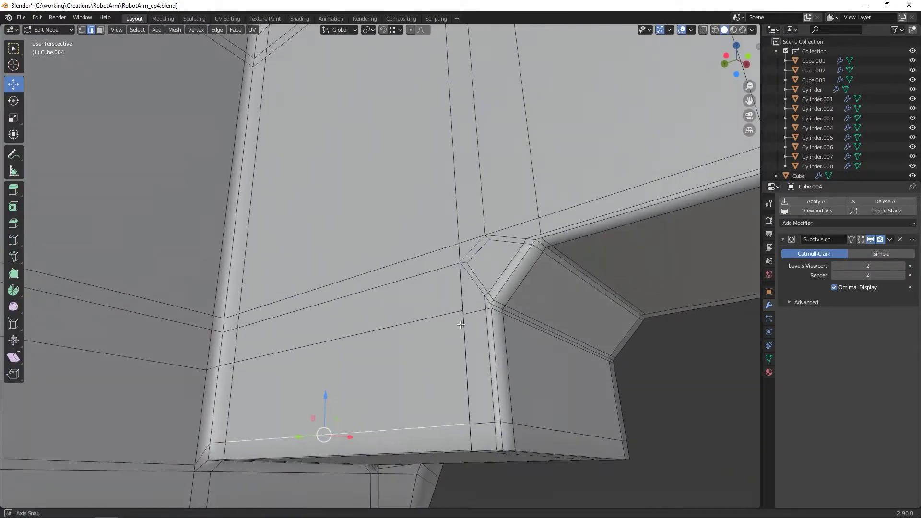
pyautogui.press('1')
pyautogui.click(430, 329)
pyautogui.scroll(2, 432, 312)
pyautogui.click(445, 265)
pyautogui.rightClick(437, 248)
pyautogui.click(463, 445)
pyautogui.click(452, 358)
pyautogui.keyDown('shift'); pyautogui.click(453, 356); pyautogui.keyUp('shift')
pyautogui.rightClick(455, 357)
pyautogui.click(483, 370)
# Merge the remaining doubled vertex pairs at the bottom end of the seam, using Merge At Last
pyautogui.keyDown('alt'); pyautogui.moveTo(480, 367); pyautogui.dragTo(451, 254, button='middle'); pyautogui.keyUp('alt')
pyautogui.click(371, 261)
pyautogui.scroll(3, 371, 261)
pyautogui.press('g')
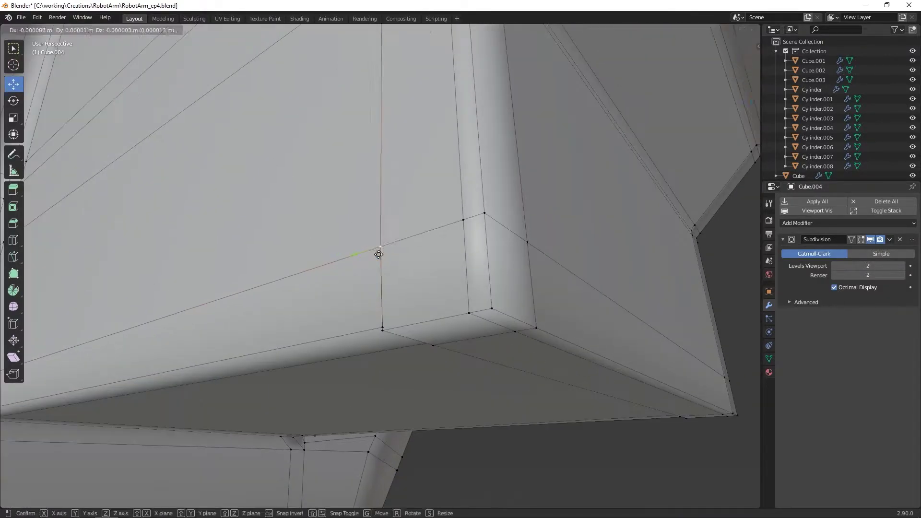
pyautogui.keyDown('shift'); pyautogui.click(385, 331); pyautogui.keyUp('shift')
pyautogui.rightClick(385, 331)
pyautogui.click(420, 341)
pyautogui.moveTo(421, 339); pyautogui.dragTo(428, 312, button='middle')
pyautogui.click(440, 245)
pyautogui.keyDown('shift'); pyautogui.click(441, 247); pyautogui.keyUp('shift')
pyautogui.rightClick(441, 249)
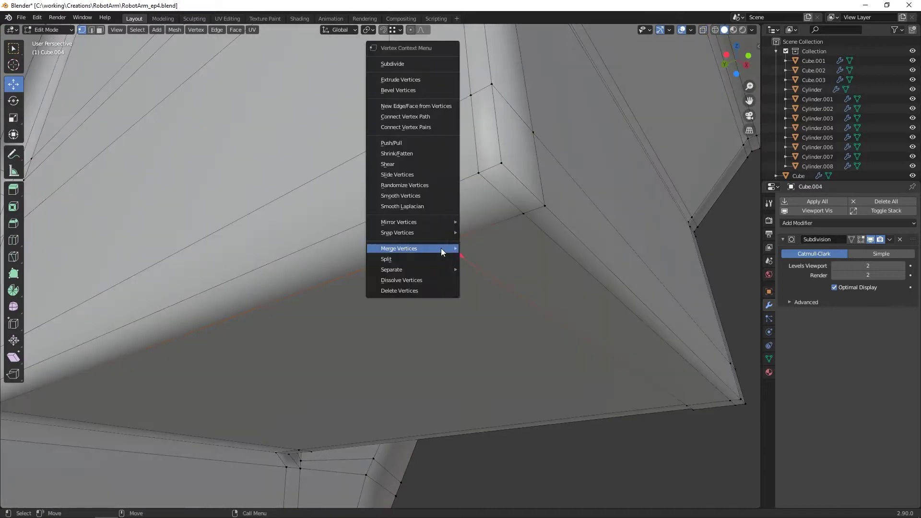
pyautogui.click(471, 259)
pyautogui.moveTo(454, 256); pyautogui.dragTo(321, 231, button='middle')
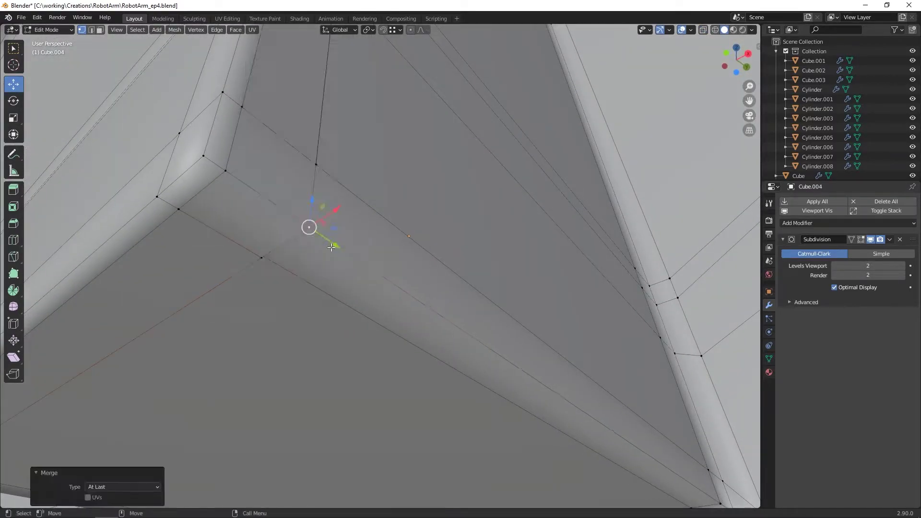
# Level the vertices along the panel's bottom edge by scaling them flat in see-through right view
pyautogui.hotkey('alt', 'z')
pyautogui.press('KP_3')
pyautogui.moveTo(185, 398); pyautogui.dragTo(687, 332)
pyautogui.keyDown('alt'); pyautogui.moveTo(479, 307); pyautogui.dragTo(425, 375, button='right'); pyautogui.keyUp('alt')
pyautogui.keyDown('alt'); pyautogui.moveTo(424, 374); pyautogui.dragTo(384, 323, button='middle'); pyautogui.keyUp('alt')
pyautogui.keyDown('alt'); pyautogui.moveTo(384, 323); pyautogui.dragTo(288, 240, button='right'); pyautogui.keyUp('alt')
pyautogui.press('r')
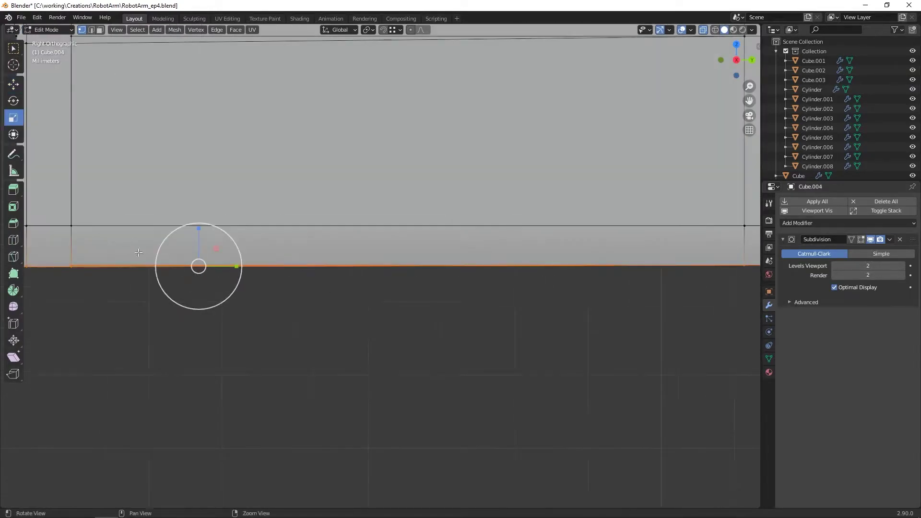
pyautogui.click(271, 255)
# Select the entire front panel mesh and symmetrize it
pyautogui.press('Tab')
pyautogui.moveTo(298, 268); pyautogui.dragTo(441, 209, button='middle')
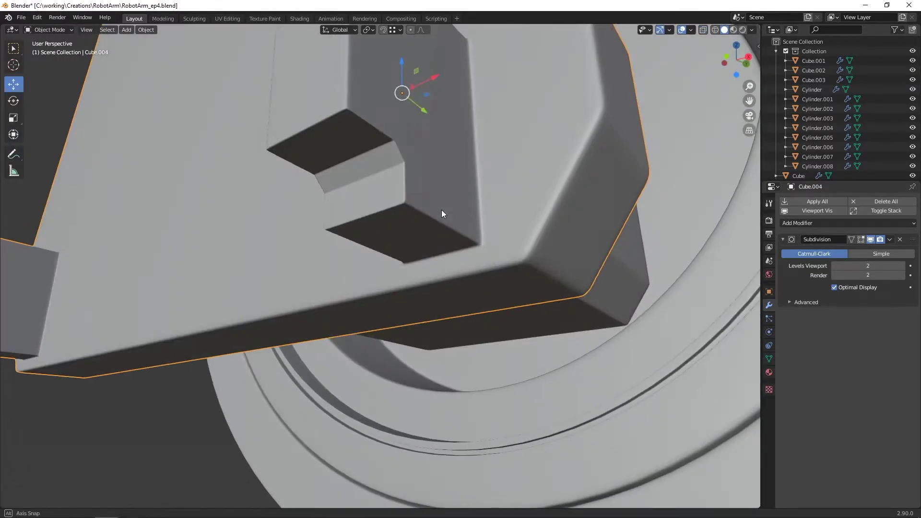
pyautogui.press('4')
pyautogui.click(431, 207)
pyautogui.press('3')
pyautogui.keyDown('alt'); pyautogui.moveTo(430, 205); pyautogui.dragTo(520, 199); pyautogui.keyUp('alt')
pyautogui.hotkey('ctrl', 'a')
pyautogui.press('Tab')
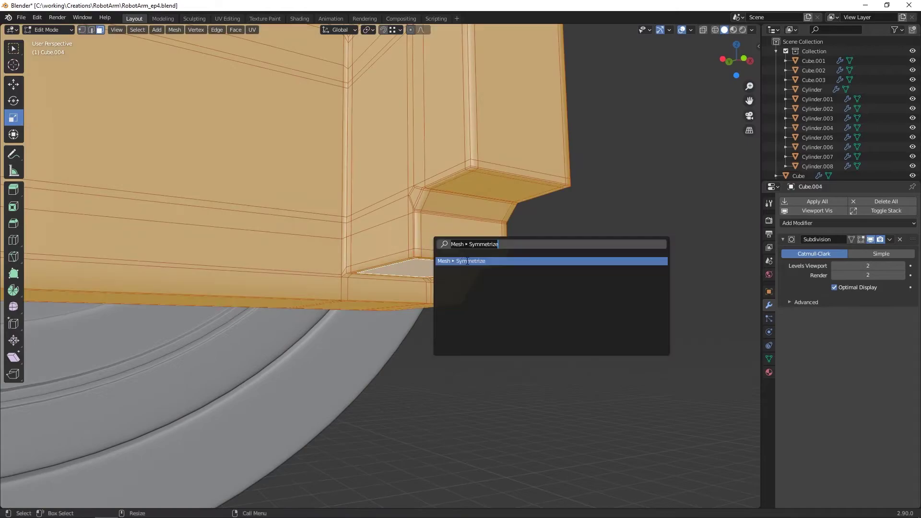
# Place a supporting horizontal edge loop close to the bottom edge of the mounting block's projecting step
pyautogui.press('2')
pyautogui.doubleClick(379, 236)
pyautogui.scroll(2, 379, 235)
pyautogui.rightClick(373, 269)
pyautogui.click(373, 269)
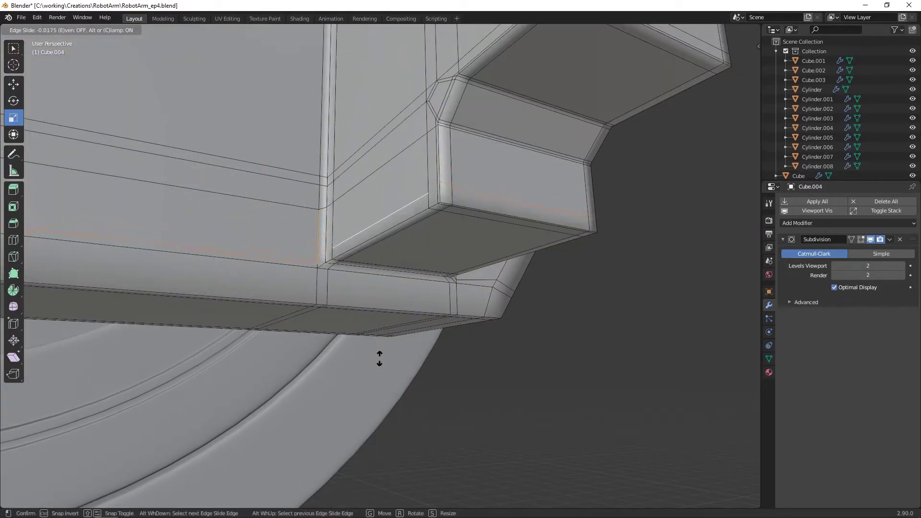
pyautogui.click(380, 371)
# Select the front ends of both mounting blocks in see-through side view and move them -0.00832 m along Y
pyautogui.moveTo(381, 366); pyautogui.dragTo(280, 259, button='middle')
pyautogui.press('Tab')
pyautogui.scroll(-4, 384, 339)
pyautogui.scroll(-4, 440, 251)
pyautogui.press('KP_3')
pyautogui.scroll(3, 405, 263)
pyautogui.keyDown('shift'); pyautogui.moveTo(404, 263); pyautogui.dragTo(447, 301, button='middle'); pyautogui.keyUp('shift')
pyautogui.press('Tab')
pyautogui.hotkey('alt', 'z')
pyautogui.moveTo(286, 213); pyautogui.dragTo(394, 283)
pyautogui.scroll(-4, 394, 282)
pyautogui.moveTo(409, 273); pyautogui.dragTo(398, 272)
pyautogui.moveTo(398, 272); pyautogui.dragTo(460, 283, button='middle')
pyautogui.scroll(4, 461, 283)
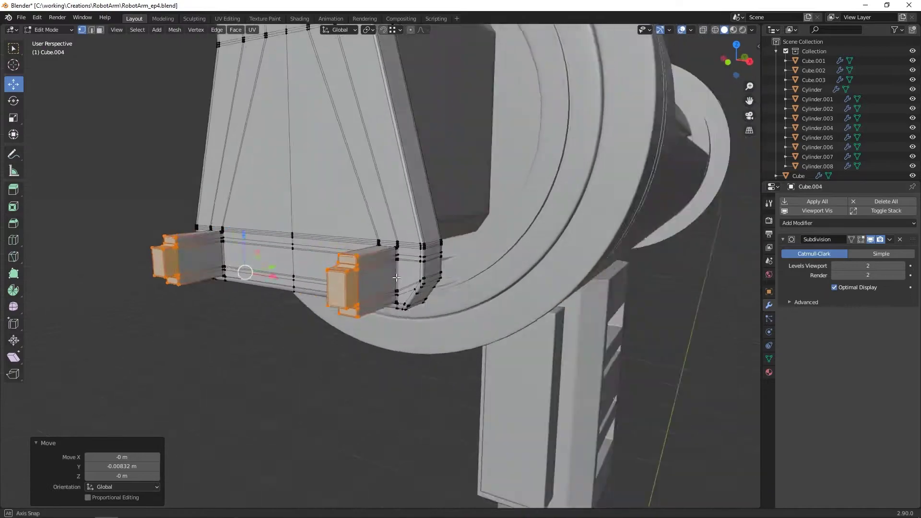
# Raise the upper portions of both mounting blocks 0.007327 m along Z and adjust the position of their front tips along Y
pyautogui.press('KP_1')
pyautogui.press('KP_3')
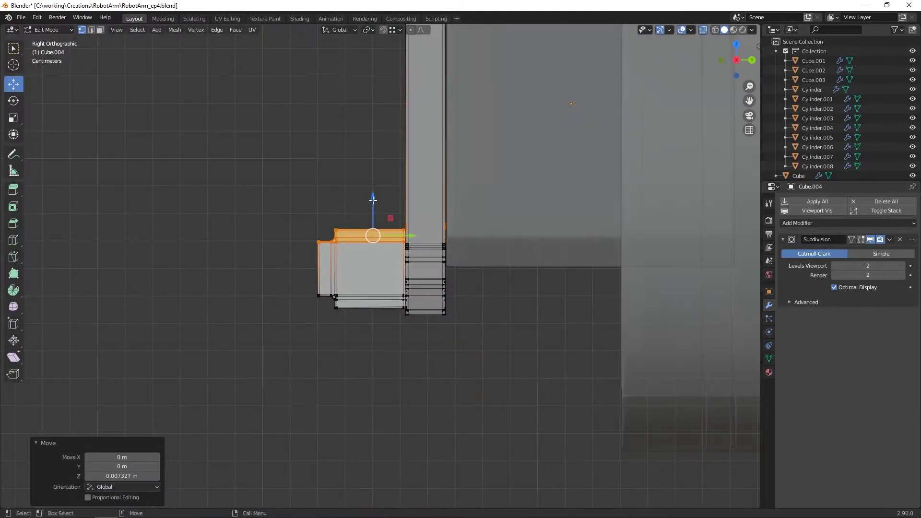
pyautogui.scroll(-3, 373, 207)
pyautogui.moveTo(374, 213); pyautogui.dragTo(375, 214)
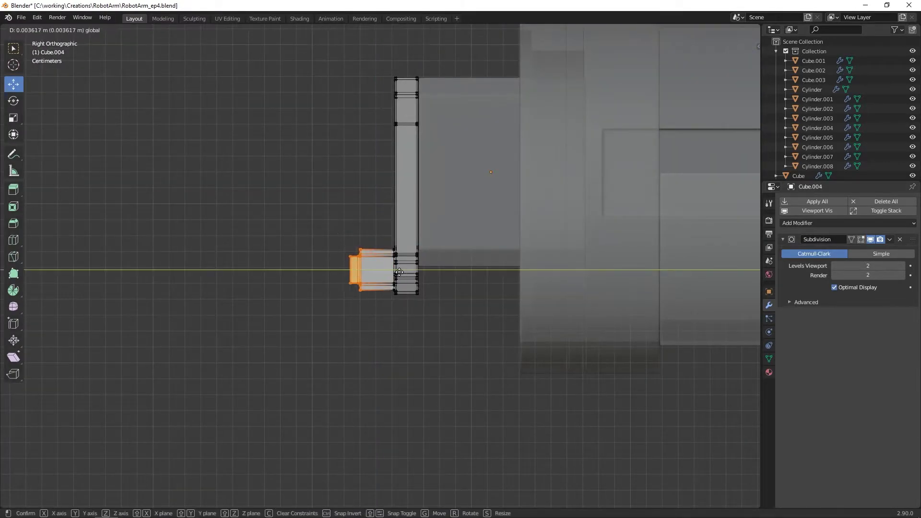
# Box-select both mounting blocks and adjust their height along Z, using the front and right views
pyautogui.press('KP_1')
pyautogui.moveTo(165, 191); pyautogui.dragTo(492, 334)
pyautogui.press('KP_3')
pyautogui.moveTo(386, 228); pyautogui.dragTo(383, 209)
pyautogui.moveTo(382, 209)
pyautogui.mouseDown(button='middle')
pyautogui.moveTo(415, 216)
pyautogui.moveTo(401, 208)
pyautogui.mouseUp(button='middle')
pyautogui.moveTo(355, 217); pyautogui.dragTo(390, 206)
pyautogui.press('KP_3')
pyautogui.scroll(3, 384, 210)
pyautogui.moveTo(390, 209); pyautogui.dragTo(397, 214, button='middle')
pyautogui.press('KP_3')
pyautogui.moveTo(376, 224); pyautogui.dragTo(350, 273)
# Select the stepped front ends of both mounting blocks in side view and shift them slightly along Y
pyautogui.hotkey('alt', 'z')
pyautogui.moveTo(282, 191); pyautogui.dragTo(376, 361)
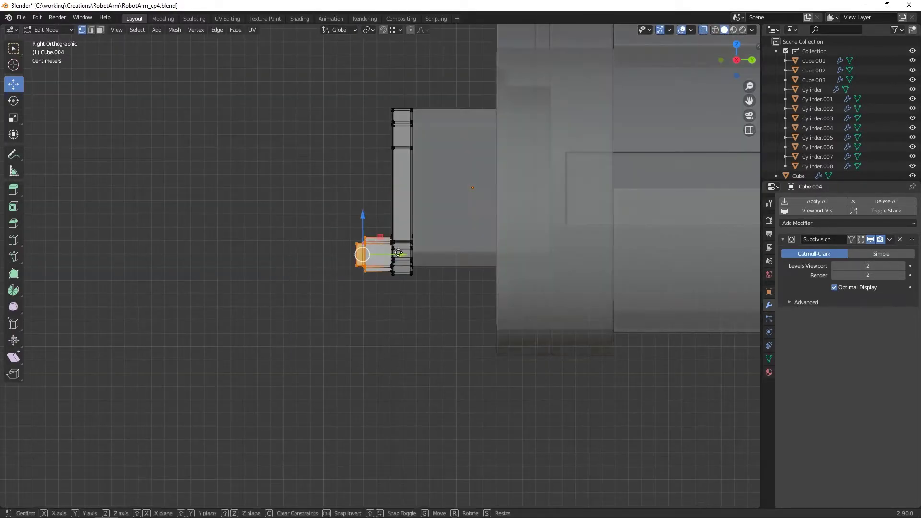
pyautogui.moveTo(400, 254); pyautogui.dragTo(397, 254)
pyautogui.moveTo(397, 254); pyautogui.dragTo(498, 269, button='middle')
# Duplicate the front faces of one mounting block's projecting tip and separate the copy into its own object
pyautogui.hotkey('alt', 'z')
pyautogui.press('3')
pyautogui.moveTo(336, 236); pyautogui.dragTo(407, 247, button='middle')
pyautogui.scroll(2, 431, 257)
pyautogui.click(425, 240)
pyautogui.keyDown('ctrl'); pyautogui.click(410, 200); pyautogui.keyUp('ctrl')
pyautogui.scroll(2, 407, 197)
pyautogui.moveTo(404, 191); pyautogui.dragTo(604, 256, button='middle')
pyautogui.press('KP_3')
pyautogui.hotkey('alt', 'z')
pyautogui.moveTo(176, 93); pyautogui.dragTo(283, 384)
pyautogui.moveTo(298, 211); pyautogui.dragTo(453, 221, button='middle')
pyautogui.click(460, 215)
pyautogui.press('KP_3')
pyautogui.moveTo(275, 241); pyautogui.dragTo(463, 210, button='middle')
pyautogui.rightClick(635, 208)
pyautogui.rightClick(560, 210)
pyautogui.click(597, 384)
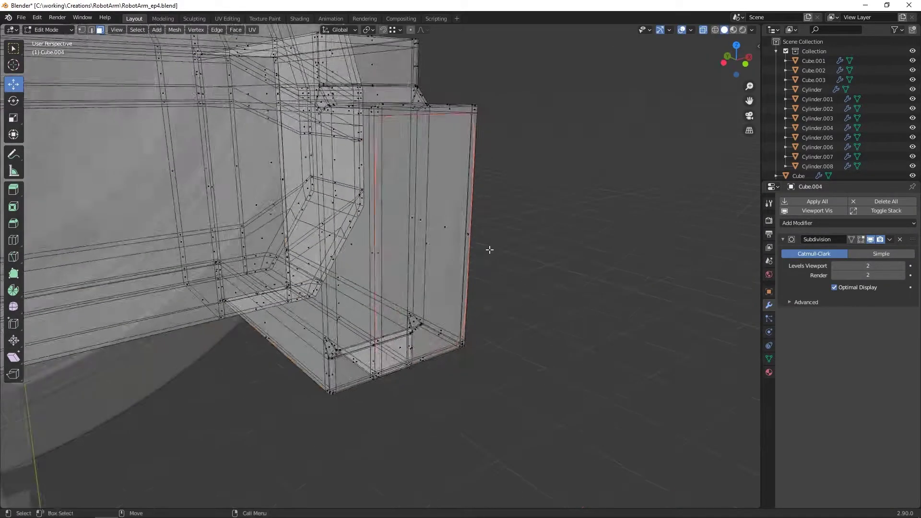
# Edit the separated face strip in front view and widen it along X beyond both sides of the block
pyautogui.press('Tab')
pyautogui.click(465, 249)
pyautogui.hotkey('alt', 'z')
pyautogui.moveTo(498, 252); pyautogui.dragTo(387, 257, button='middle')
pyautogui.press('Tab')
pyautogui.press('KP_1')
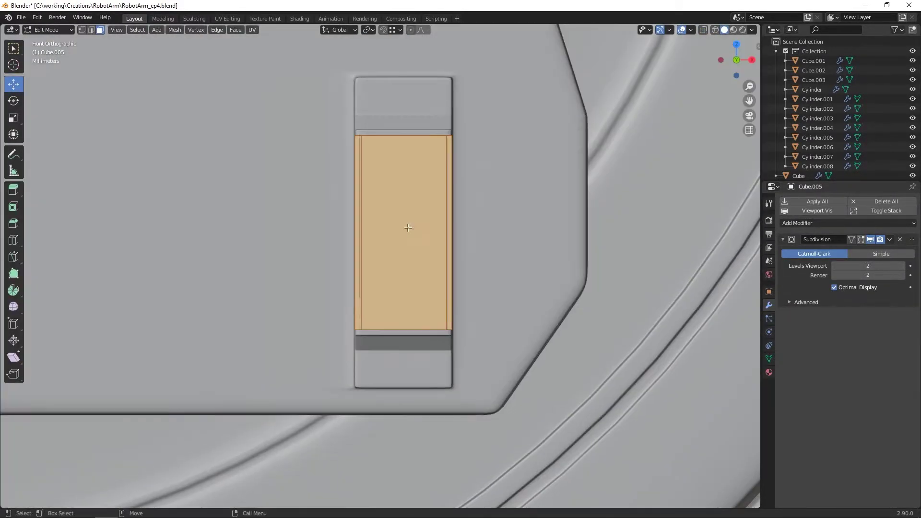
pyautogui.rightClick(454, 236)
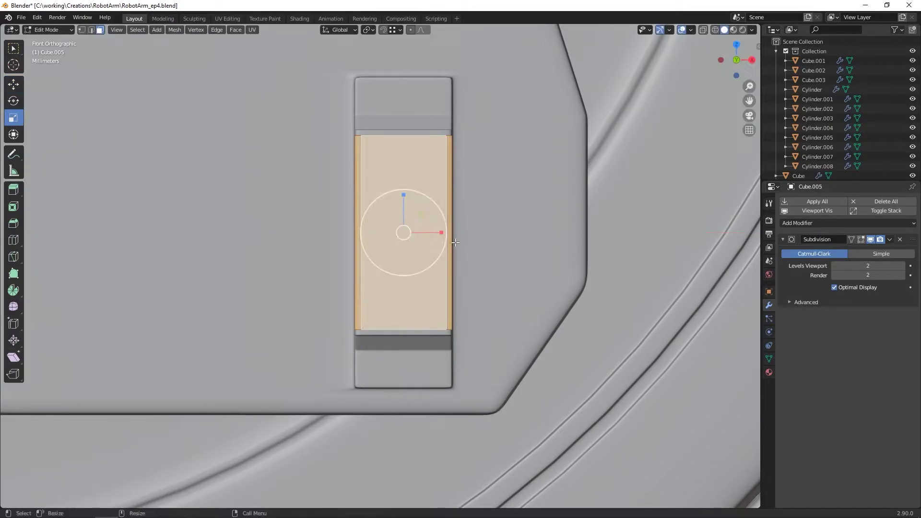
pyautogui.press('2')
pyautogui.click(480, 237)
pyautogui.press('w')
pyautogui.moveTo(512, 233); pyautogui.dragTo(495, 234)
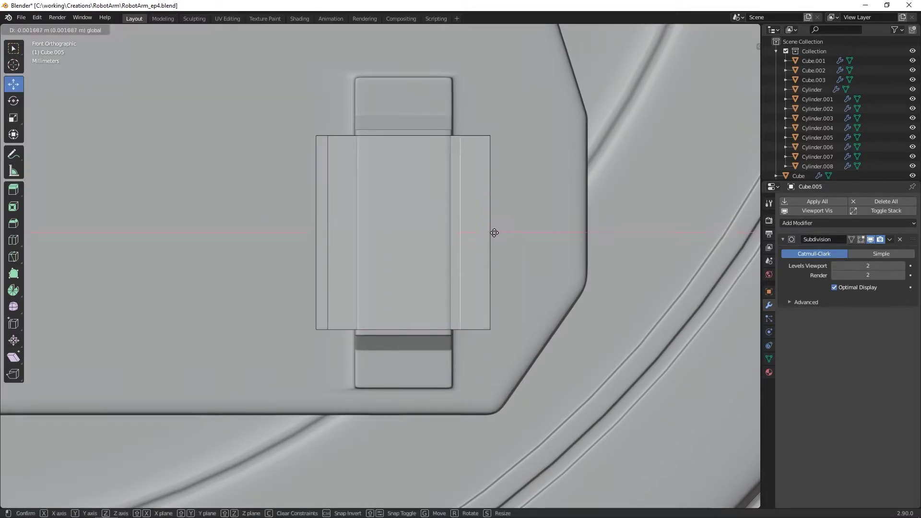
# Position the separated plate just in front of the block's tip and adjust its side edges along X
pyautogui.press('KP_3')
pyautogui.click(391, 232)
pyautogui.press('KP_1')
pyautogui.click(508, 248)
pyautogui.moveTo(507, 249); pyautogui.dragTo(317, 226, button='middle')
# Extrude all faces of the separated plate to give it thickness
pyautogui.press('3')
pyautogui.click(420, 270)
pyautogui.press('a')
pyautogui.rightClick(409, 251)
pyautogui.click(407, 91)
pyautogui.click(382, 110)
# Extrude the rear face of the plate's side strip backward to start a leg alongside the block
pyautogui.keyDown('alt'); pyautogui.moveTo(317, 225); pyautogui.dragTo(288, 229); pyautogui.keyUp('alt')
pyautogui.click(286, 230)
pyautogui.hotkey('ctrl', 'e')
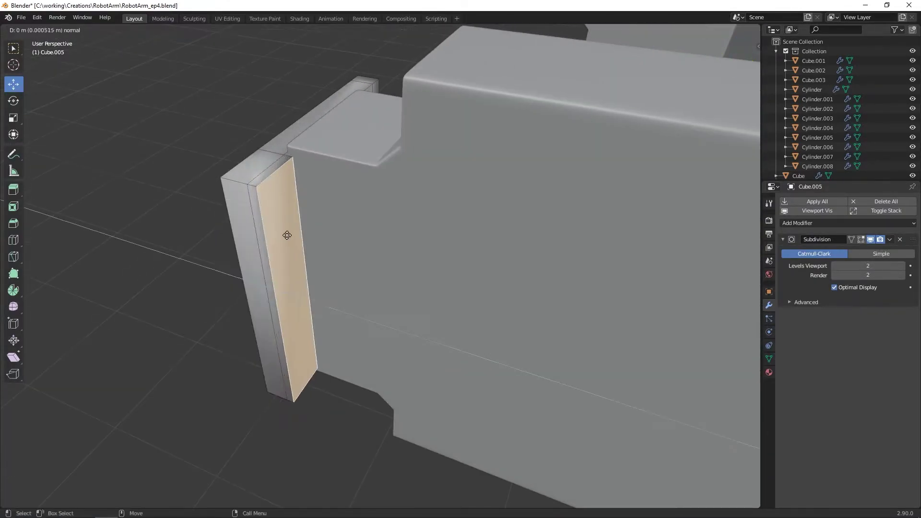
pyautogui.click(287, 232)
pyautogui.moveTo(399, 328); pyautogui.dragTo(404, 328)
# Scale the whole bracket slightly and adjust its fit around the block along X in top view
pyautogui.hotkey('ctrl', 'a')
pyautogui.press('r')
pyautogui.moveTo(349, 171); pyautogui.dragTo(349, 174)
pyautogui.click(370, 277)
pyautogui.moveTo(369, 277); pyautogui.dragTo(460, 244, button='middle')
pyautogui.click(466, 122)
pyautogui.press('g')
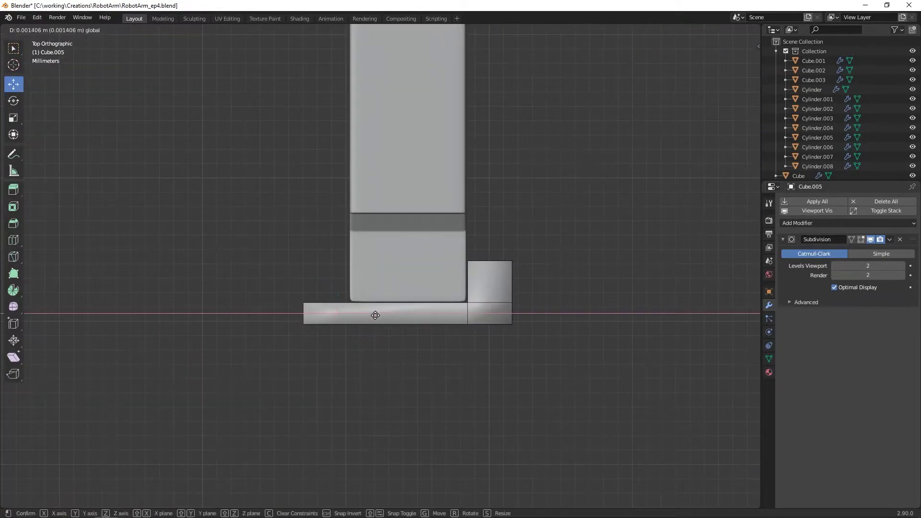
# Extrude the leg's rear face farther back along the block's side and adjust its end position
pyautogui.keyDown('alt'); pyautogui.moveTo(325, 304); pyautogui.dragTo(462, 242); pyautogui.keyUp('alt')
pyautogui.press('3')
pyautogui.click(461, 244)
pyautogui.hotkey('ctrl', 'e')
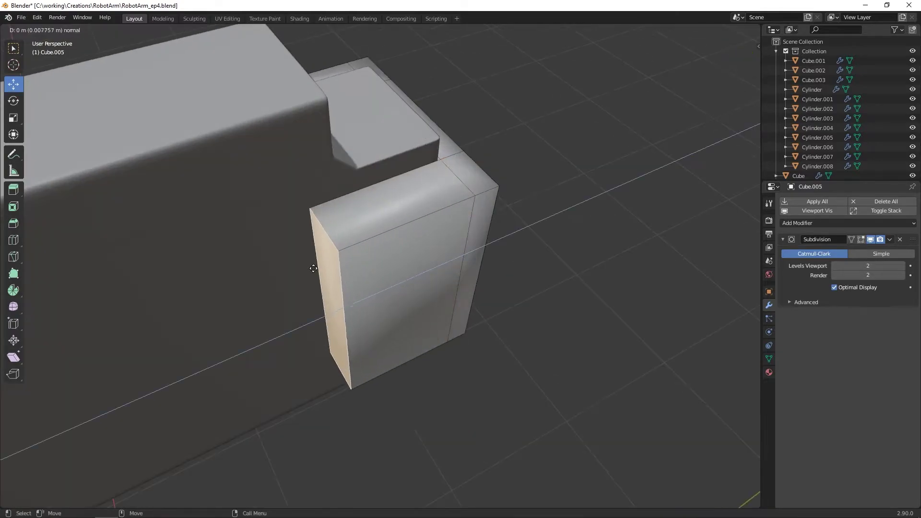
pyautogui.click(321, 269)
pyautogui.keyDown('alt'); pyautogui.moveTo(321, 269); pyautogui.dragTo(291, 315); pyautogui.keyUp('alt')
pyautogui.moveTo(169, 323); pyautogui.dragTo(186, 317)
# Move the narrow face at the leg's front corner to form an angled chamfer
pyautogui.moveTo(268, 307); pyautogui.dragTo(199, 279, button='middle')
pyautogui.click(397, 272)
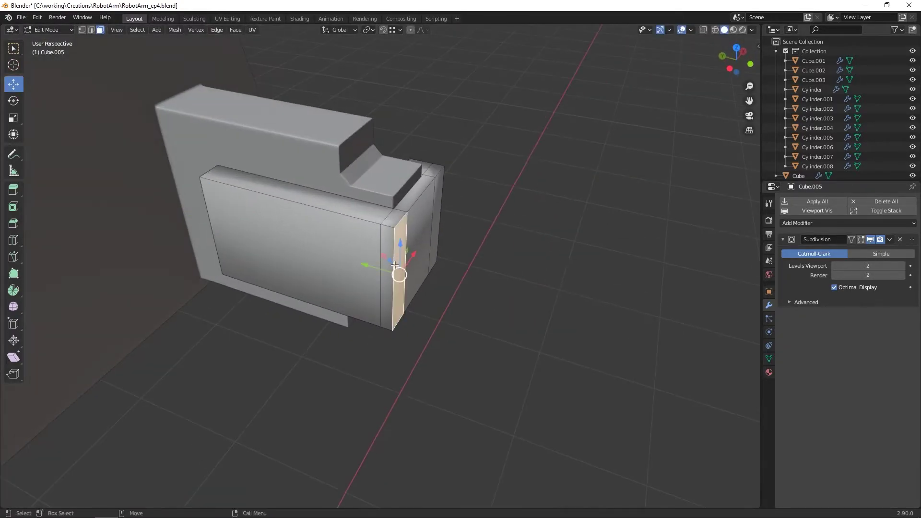
pyautogui.scroll(2, 391, 278)
pyautogui.moveTo(362, 288); pyautogui.dragTo(360, 287)
pyautogui.click(417, 209)
pyautogui.keyDown('alt'); pyautogui.moveTo(417, 209); pyautogui.dragTo(453, 235); pyautogui.keyUp('alt')
pyautogui.click(444, 235)
pyautogui.keyDown('shift'); pyautogui.click(481, 211); pyautogui.keyUp('shift')
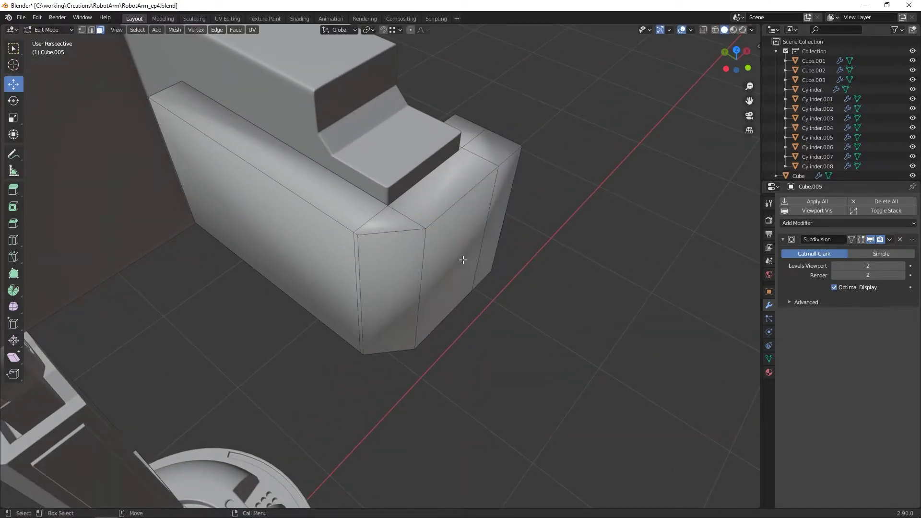
# Extrude the leg's large side face -0.022466 m along X toward the middle of the panel
pyautogui.moveTo(441, 236)
pyautogui.keyDown('alt'); pyautogui.mouseDown()
pyautogui.moveTo(393, 243)
pyautogui.moveTo(458, 228)
pyautogui.moveTo(448, 225)
pyautogui.mouseUp(); pyautogui.keyUp('alt')
pyautogui.keyDown('alt'); pyautogui.moveTo(449, 225); pyautogui.dragTo(385, 224, button='middle'); pyautogui.keyUp('alt')
pyautogui.keyDown('alt'); pyautogui.moveTo(384, 224); pyautogui.dragTo(408, 218); pyautogui.keyUp('alt')
pyautogui.hotkey('ctrl', 'e')
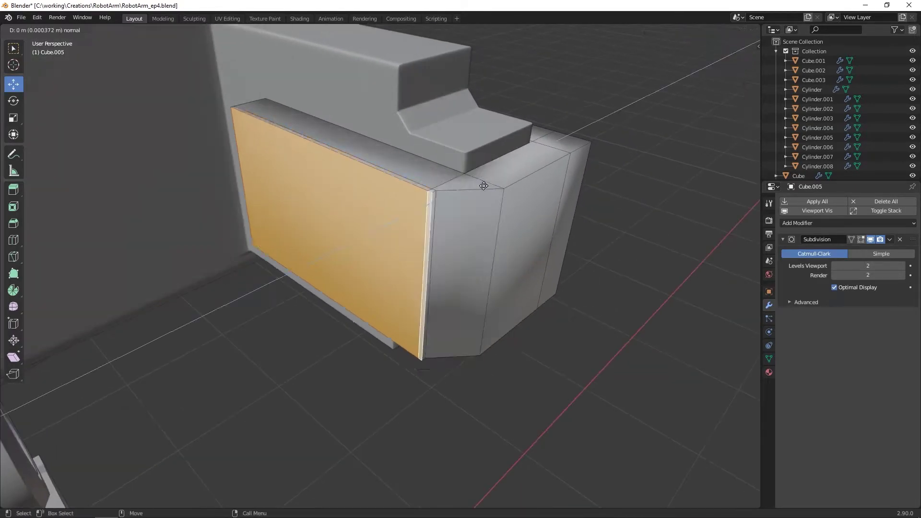
pyautogui.rightClick(392, 282)
pyautogui.scroll(-3, 392, 282)
pyautogui.keyDown('alt'); pyautogui.moveTo(392, 282); pyautogui.dragTo(195, 257); pyautogui.keyUp('alt')
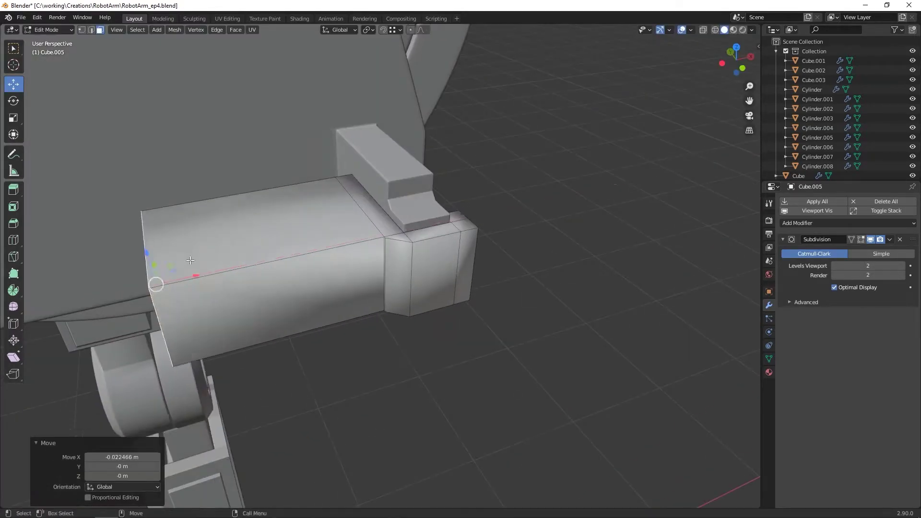
# Symmetrize the whole bar mesh from +X to -X and save the file
pyautogui.press('a')
pyautogui.press('F3')
pyautogui.press('Return')
pyautogui.scroll(5, 374, 269)
pyautogui.keyDown('alt'); pyautogui.moveTo(374, 268); pyautogui.dragTo(411, 267); pyautogui.keyUp('alt')
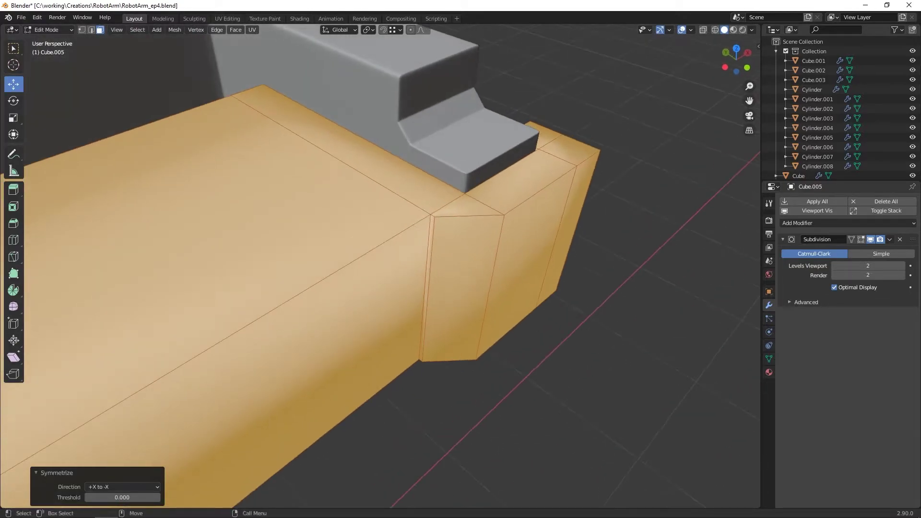
pyautogui.click(477, 275)
pyautogui.keyDown('alt'); pyautogui.moveTo(479, 276); pyautogui.dragTo(399, 259); pyautogui.keyUp('alt')
pyautogui.hotkey('ctrl', 's')
# Try to add a horizontal loop cut around the bar in edge mode
pyautogui.scroll(-3, 477, 252)
pyautogui.press('2')
pyautogui.scroll(3, 459, 251)
pyautogui.rightClick(399, 258)
pyautogui.click(400, 295)
pyautogui.scroll(1, 416, 291)
pyautogui.click(416, 290)
pyautogui.rightClick(416, 290)
pyautogui.hotkey('ctrl', 'z')
# Add two horizontal edge loops around the bar, dividing its front into three bands
pyautogui.rightClick(415, 270)
pyautogui.click(415, 270)
pyautogui.scroll(1, 417, 283)
pyautogui.click(417, 285)
pyautogui.moveTo(429, 287); pyautogui.dragTo(482, 258, button='middle')
pyautogui.keyDown('alt'); pyautogui.moveTo(482, 258); pyautogui.dragTo(446, 254); pyautogui.keyUp('alt')
pyautogui.click(446, 253)
# Select the middle band of faces along the bar's front and extrude it inward -0.001011 m along the normals
pyautogui.keyDown('alt'); pyautogui.moveTo(446, 253); pyautogui.dragTo(227, 194); pyautogui.keyUp('alt')
pyautogui.scroll(-2, 372, 267)
pyautogui.press('3')
pyautogui.click(475, 214)
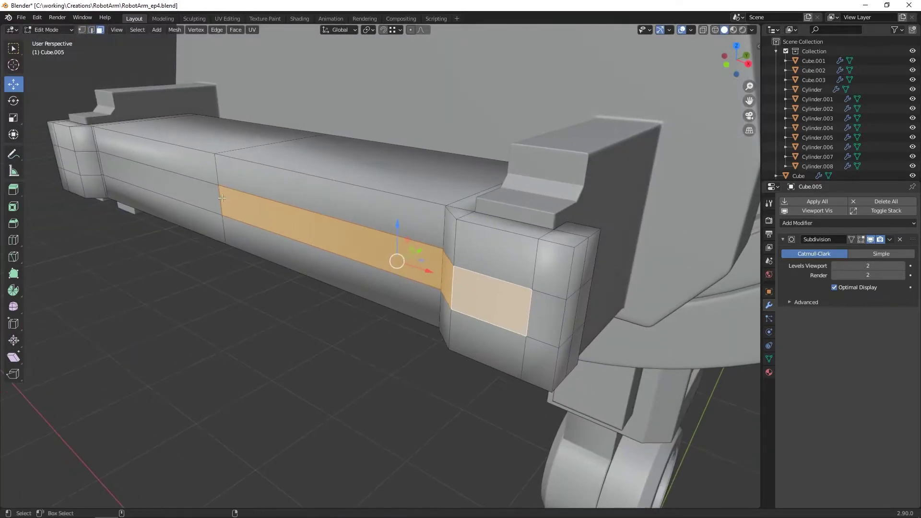
pyautogui.keyDown('alt'); pyautogui.moveTo(298, 210); pyautogui.dragTo(422, 257); pyautogui.keyUp('alt')
pyautogui.press('e')
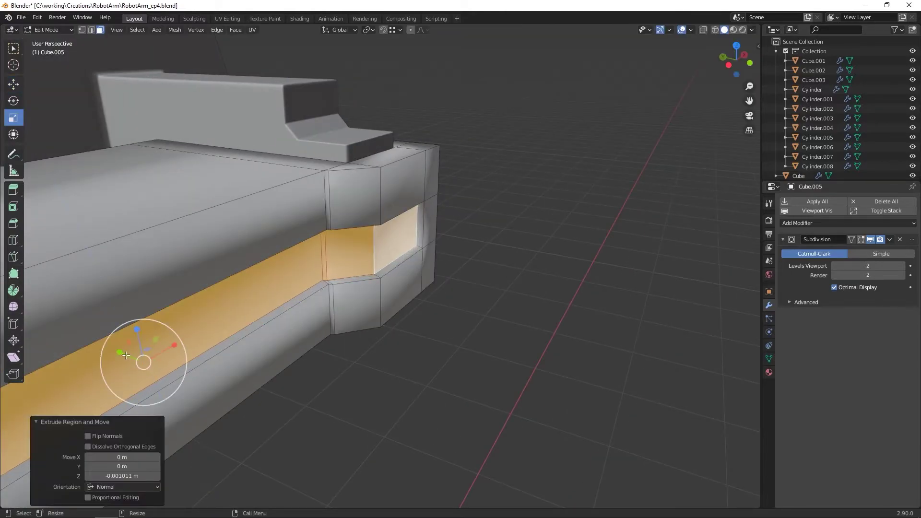
# Try to flatten the extruded band by scaling it to 0 along Y and shifting it along Y
pyautogui.press('s')
pyautogui.press('y')
pyautogui.press('0')
pyautogui.press('Return')
pyautogui.press('g')
pyautogui.press('y')
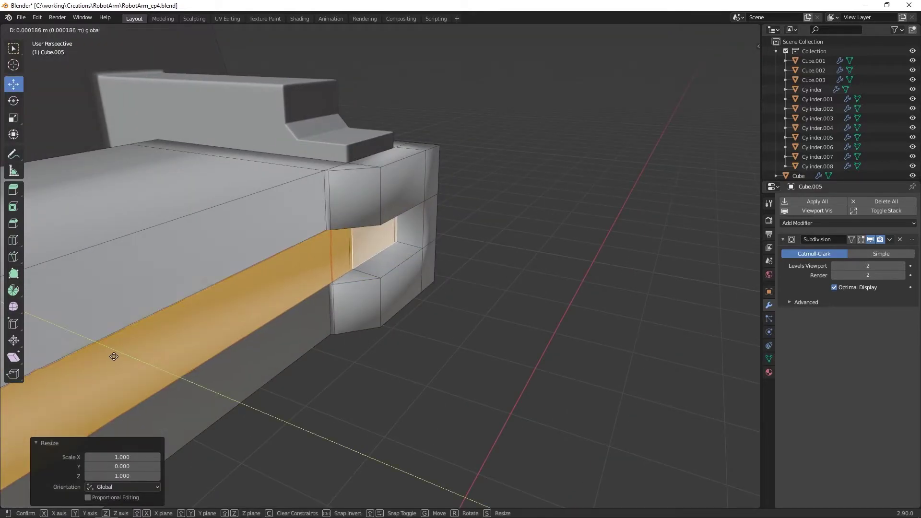
# Extrude the middle band of faces inward -0.000339 m along the normals to form the groove
pyautogui.moveTo(115, 348); pyautogui.dragTo(115, 350)
pyautogui.keyDown('alt'); pyautogui.moveTo(115, 349); pyautogui.dragTo(140, 317); pyautogui.keyUp('alt')
pyautogui.rightClick(185, 320)
pyautogui.click(182, 320)
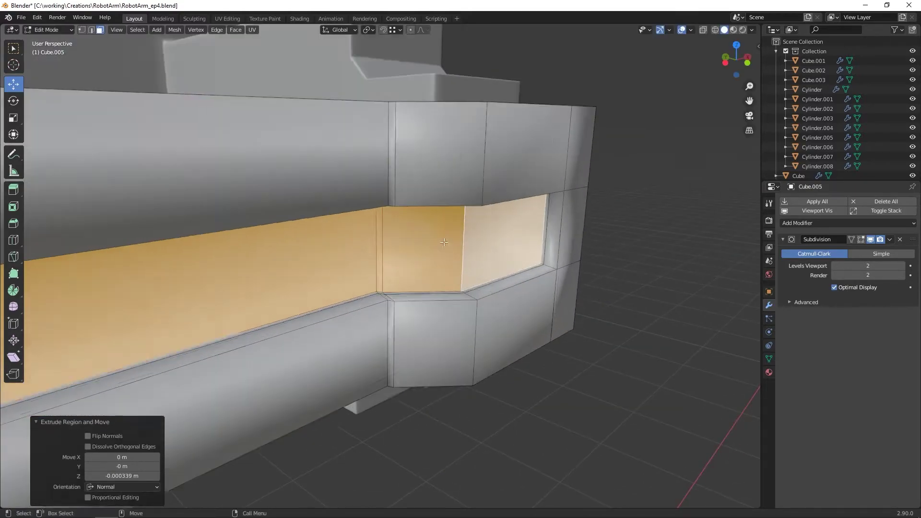
# Add a supporting edge loop close to the groove's edge near the bar's outer end
pyautogui.press('2')
pyautogui.hotkey('alt', 'c')
pyautogui.click(550, 267)
pyautogui.click(552, 268)
pyautogui.keyDown('alt'); pyautogui.moveTo(552, 268); pyautogui.dragTo(428, 271); pyautogui.keyUp('alt')
# Add supporting edge loops around the bar's end, placing the one beside the outer end corner at factor 0.860
pyautogui.press('3')
pyautogui.rightClick(400, 220)
pyautogui.click(383, 264)
pyautogui.moveTo(419, 277)
pyautogui.mouseDown(button='middle')
pyautogui.moveTo(466, 269)
pyautogui.moveTo(423, 274)
pyautogui.mouseUp(button='middle')
pyautogui.rightClick(387, 262)
pyautogui.click(420, 212)
pyautogui.moveTo(422, 220)
pyautogui.mouseDown(button='middle')
pyautogui.moveTo(441, 313)
pyautogui.moveTo(425, 221)
pyautogui.mouseUp(button='middle')
# Add more supporting edge loops at the bar's end, including one at factor 0.913 and one beside the groove's end wall
pyautogui.rightClick(425, 221)
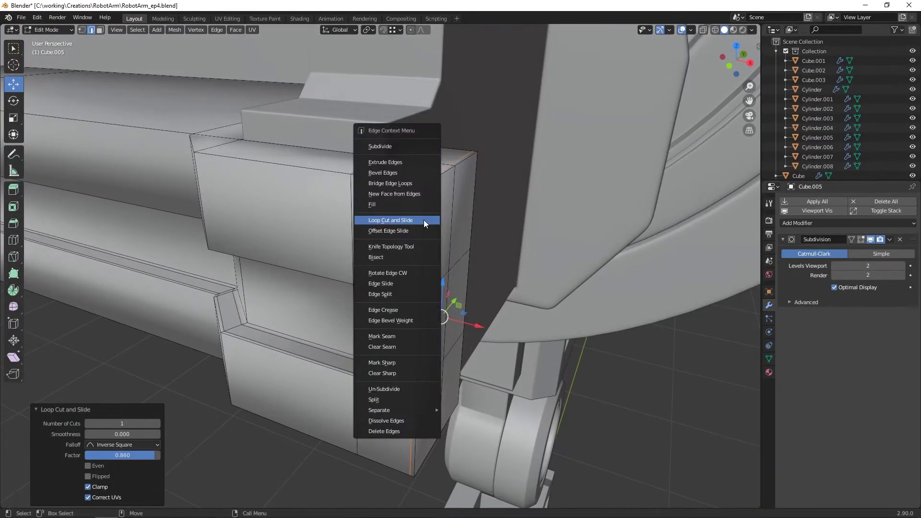
pyautogui.click(425, 220)
pyautogui.click(431, 196)
pyautogui.click(439, 154)
pyautogui.moveTo(441, 155); pyautogui.dragTo(497, 152, button='middle')
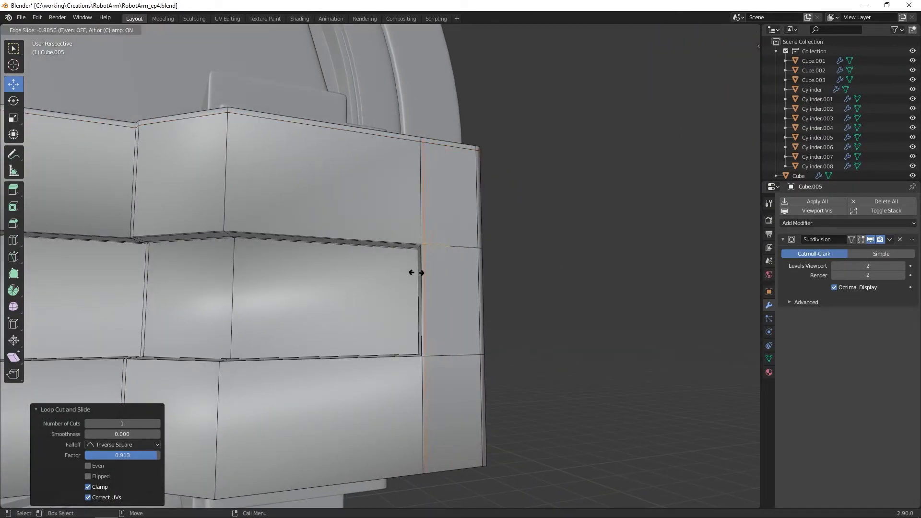
pyautogui.click(415, 272)
# Select the whole bar mesh and symmetrize it to copy the new loops to the other end
pyautogui.moveTo(415, 273); pyautogui.dragTo(435, 261, button='middle')
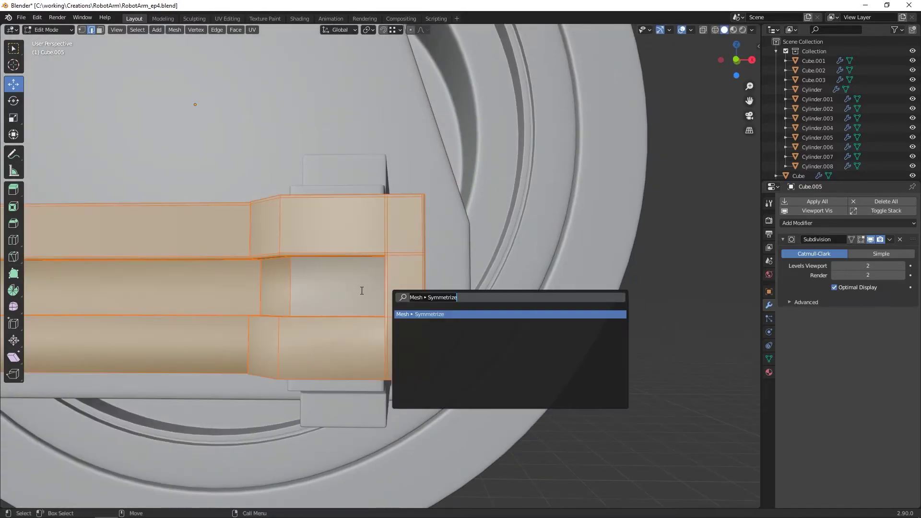
pyautogui.moveTo(380, 287)
pyautogui.click(407, 296)
pyautogui.scroll(-2, 361, 266)
pyautogui.press('Return')
# Add another supporting edge loop to the bar with Loop Cut and Slide, then leave mesh editing
pyautogui.moveTo(370, 297); pyautogui.dragTo(432, 260, button='middle')
pyautogui.rightClick(433, 259)
pyautogui.click(432, 260)
pyautogui.click(443, 268)
pyautogui.click(497, 270)
pyautogui.press('Tab')
# Move the entire bar mesh 0.001157 m up along Z in the side view
pyautogui.press('Tab')
pyautogui.press('3')
pyautogui.press('KP_3')
pyautogui.moveTo(418, 224); pyautogui.dragTo(418, 224)
pyautogui.press('ctrl+KP_3')
pyautogui.press('`')
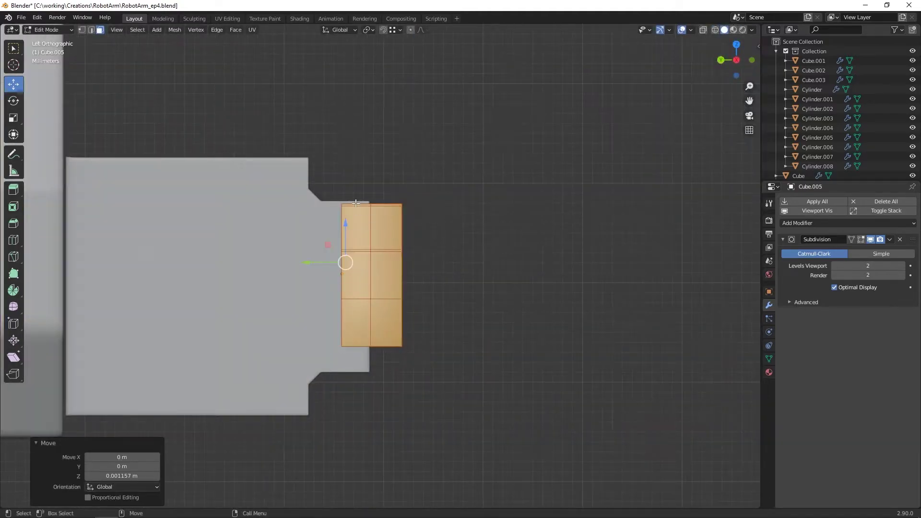
pyautogui.click(356, 205)
# Move the bar object vertically to align it with the mounting block tips
pyautogui.scroll(-5, 347, 261)
pyautogui.press('Tab')
pyautogui.moveTo(228, 227); pyautogui.dragTo(228, 229)
pyautogui.scroll(6, 183, 235)
pyautogui.scroll(-1, 182, 235)
pyautogui.keyDown('shift'); pyautogui.moveTo(183, 235); pyautogui.dragTo(360, 237, button='middle'); pyautogui.keyUp('shift')
pyautogui.moveTo(171, 242); pyautogui.dragTo(172, 250)
# Symmetrize the bar mesh vertically so the lower half mirrors the upper half's loops
pyautogui.press('Tab')
pyautogui.press('F3')
pyautogui.press('Return')
pyautogui.press('Tab')
# Add a supporting edge loop close to the bar's front edge at factor -0.810
pyautogui.scroll(4, 459, 280)
pyautogui.keyDown('alt'); pyautogui.moveTo(459, 280); pyautogui.dragTo(331, 306); pyautogui.keyUp('alt')
pyautogui.press('Tab')
pyautogui.scroll(3, 382, 283)
pyautogui.scroll(-2, 331, 307)
pyautogui.hotkey('ctrl', 'r')
pyautogui.click(451, 221)
pyautogui.click(421, 236)
pyautogui.keyDown('alt'); pyautogui.moveTo(421, 236); pyautogui.dragTo(390, 258); pyautogui.keyUp('alt')
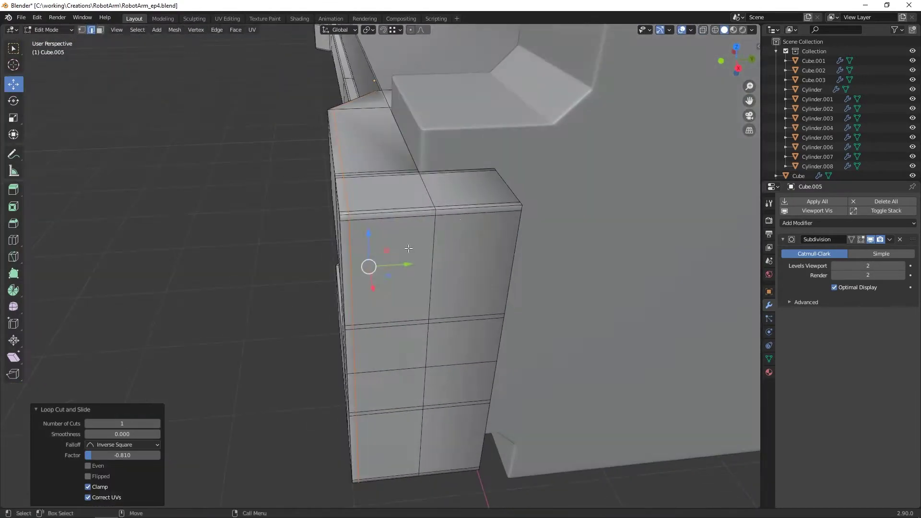
# Add a supporting edge loop beside the bar's rear edge at factor -0.913, then leave mesh editing
pyautogui.click(517, 217)
pyautogui.keyDown('alt'); pyautogui.moveTo(517, 218); pyautogui.dragTo(438, 258); pyautogui.keyUp('alt')
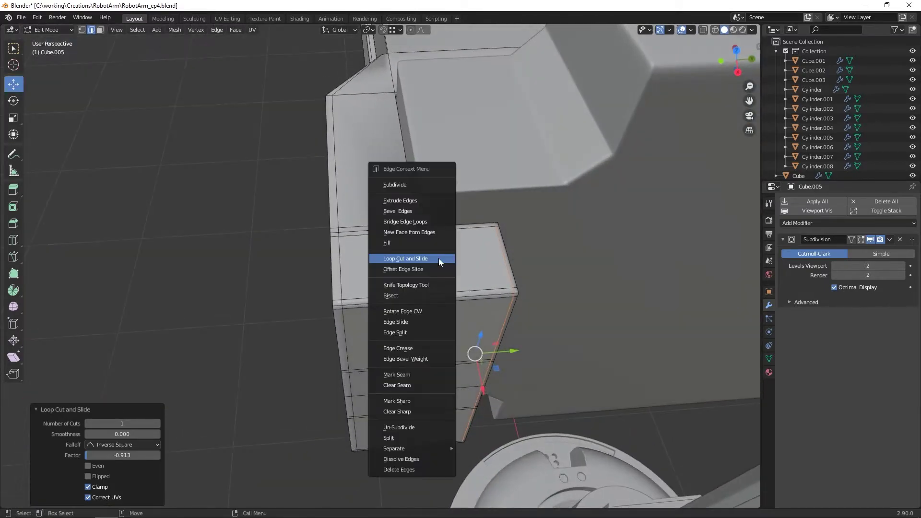
pyautogui.click(416, 304)
pyautogui.keyDown('alt'); pyautogui.moveTo(417, 304); pyautogui.dragTo(331, 297); pyautogui.keyUp('alt')
pyautogui.hotkey('ctrl', 'e')
pyautogui.click(331, 298)
pyautogui.press('Tab')
# Add a supporting edge loop across the bar beside the inner corner of the chamfer
pyautogui.keyDown('alt'); pyautogui.moveTo(538, 345); pyautogui.dragTo(362, 319); pyautogui.keyUp('alt')
pyautogui.press('Tab')
pyautogui.keyDown('alt'); pyautogui.click(293, 357); pyautogui.keyUp('alt')
pyautogui.hotkey('ctrl', 'e')
pyautogui.click(323, 261)
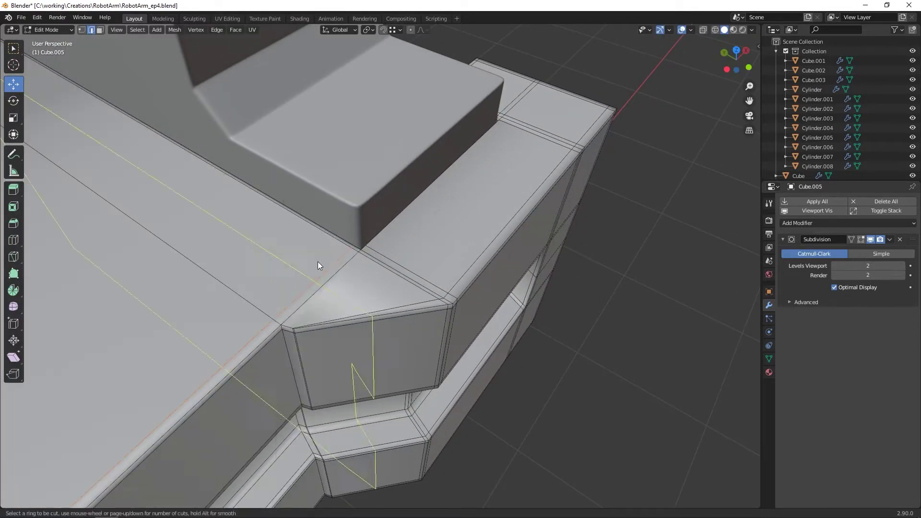
pyautogui.click(272, 304)
pyautogui.scroll(3, 323, 330)
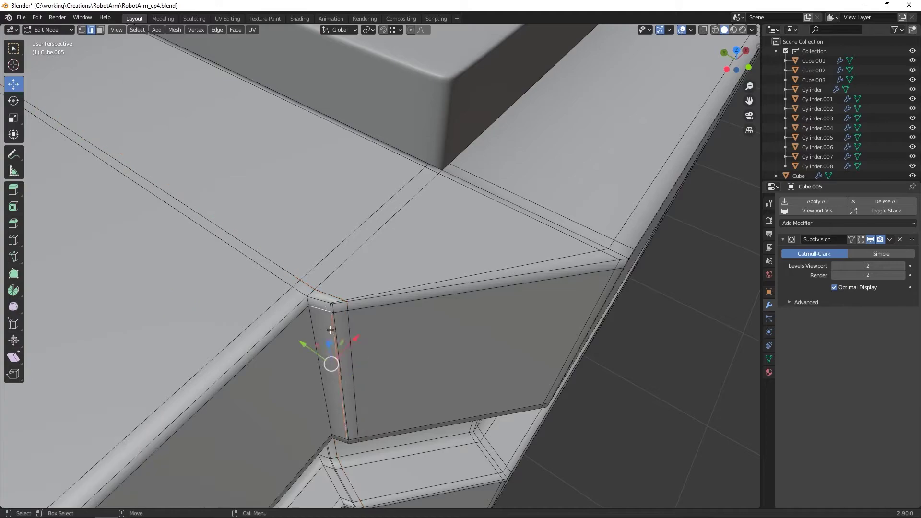
# Select the extra edges running down the chamfer's inner corner through the groove and dissolve them
pyautogui.click(331, 308)
pyautogui.keyDown('shift'); pyautogui.click(338, 363); pyautogui.keyUp('shift')
pyautogui.keyDown('alt'); pyautogui.moveTo(338, 363); pyautogui.dragTo(410, 237); pyautogui.keyUp('alt')
pyautogui.keyDown('shift'); pyautogui.click(375, 265); pyautogui.keyUp('shift')
pyautogui.scroll(-4, 489, 197)
pyautogui.scroll(4, 413, 225)
pyautogui.scroll(3, 366, 273)
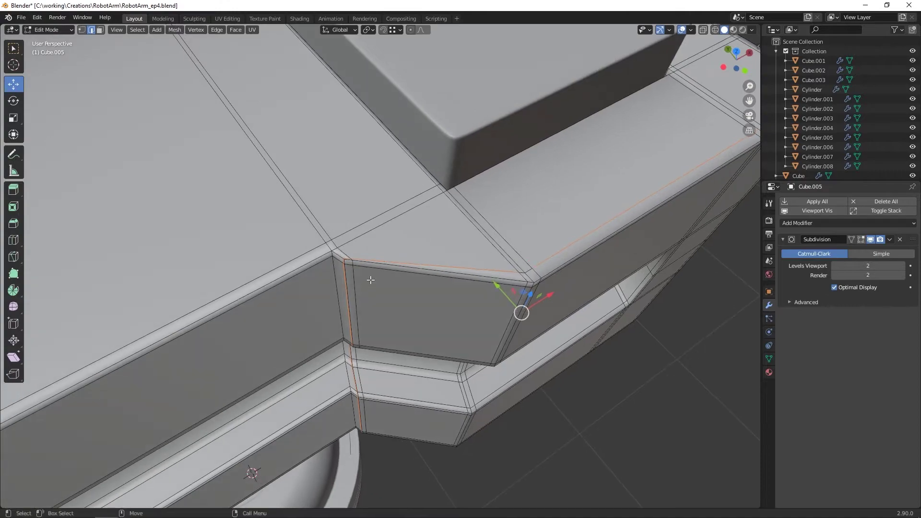
pyautogui.keyDown('alt'); pyautogui.moveTo(334, 260); pyautogui.dragTo(339, 170); pyautogui.keyUp('alt')
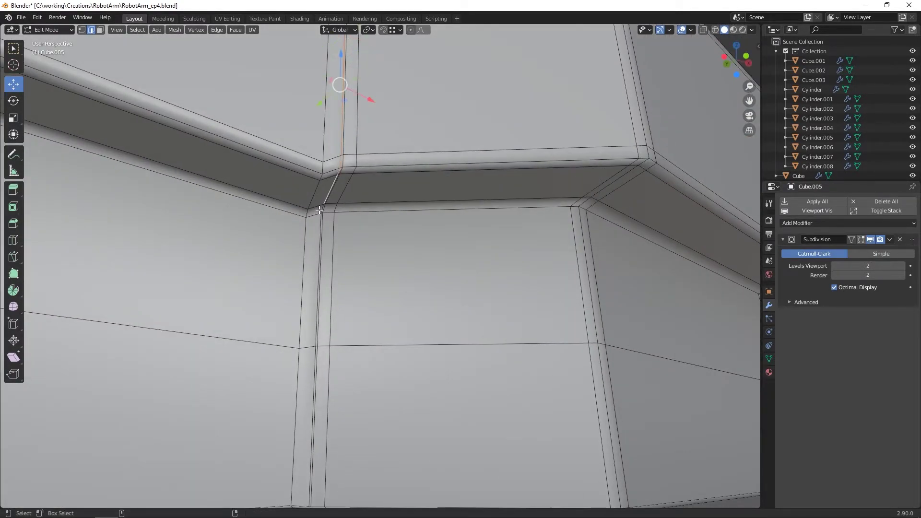
pyautogui.rightClick(314, 352)
pyautogui.click(312, 495)
# Switch to vertex mode and nudge the corner vertex at the chamfer's inner top edge in X and Y
pyautogui.keyDown('alt'); pyautogui.moveTo(395, 202); pyautogui.dragTo(391, 278); pyautogui.keyUp('alt')
pyautogui.click(355, 269)
pyautogui.rightClick(356, 271)
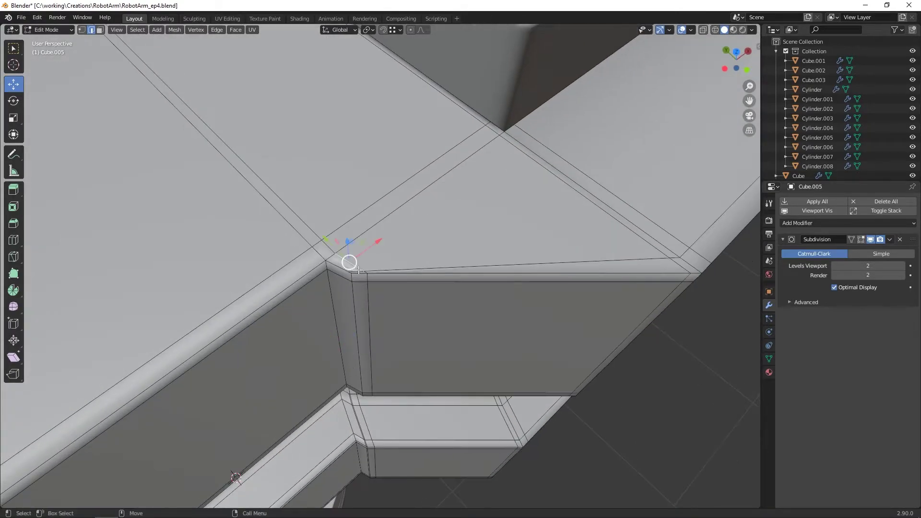
pyautogui.click(336, 291)
pyautogui.press('1')
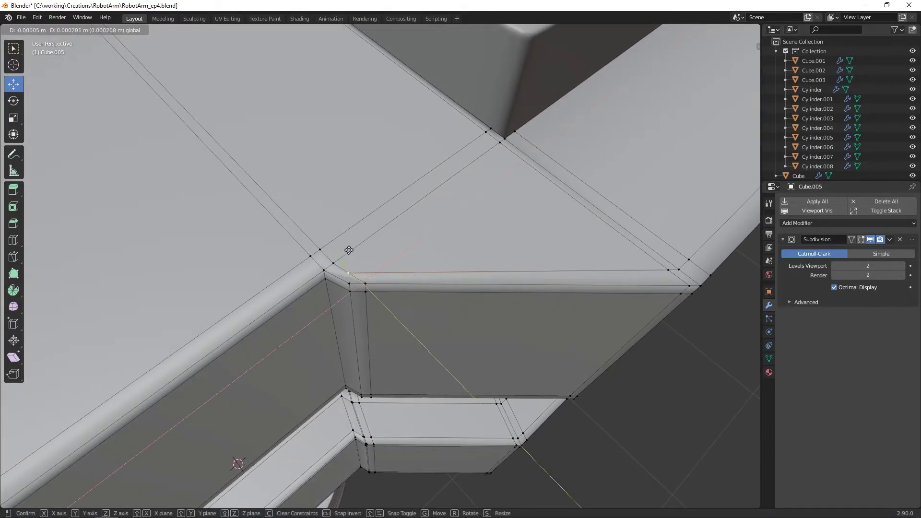
pyautogui.click(338, 264)
pyautogui.rightClick(320, 474)
pyautogui.click(373, 405)
pyautogui.scroll(-2, 397, 294)
pyautogui.press('4')
pyautogui.keyDown('alt'); pyautogui.moveTo(396, 294); pyautogui.dragTo(392, 321); pyautogui.keyUp('alt')
pyautogui.press('2')
pyautogui.scroll(-4, 337, 249)
pyautogui.rightClick(321, 285)
pyautogui.click(319, 289)
pyautogui.press('Escape')
# Add an edge loop across the bar's long middle section and slide it to about 0.91, close to the chamfer
pyautogui.scroll(-5, 222, 300)
pyautogui.rightClick(274, 301)
pyautogui.scroll(-6, 269, 292)
pyautogui.rightClick(268, 289)
pyautogui.click(268, 291)
pyautogui.click(338, 290)
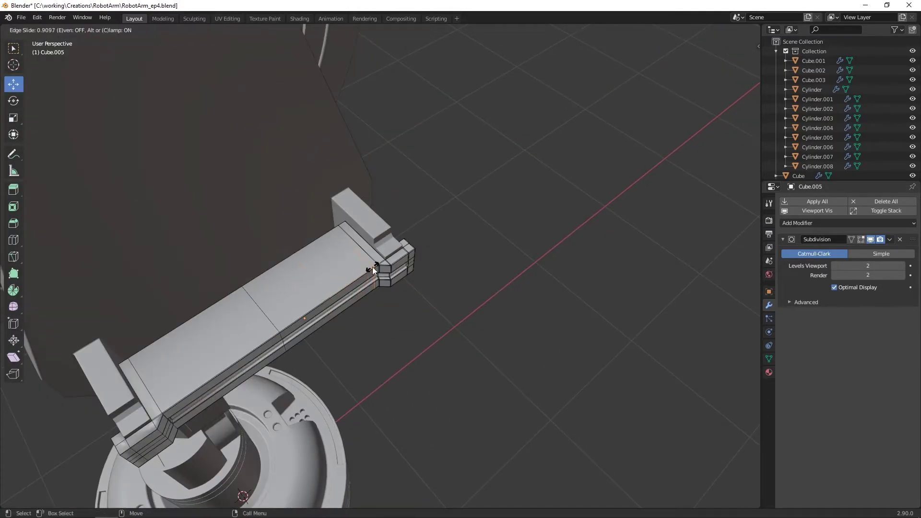
pyautogui.click(372, 269)
pyautogui.keyDown('alt'); pyautogui.moveTo(372, 269); pyautogui.dragTo(353, 257); pyautogui.keyUp('alt')
pyautogui.scroll(9, 353, 259)
pyautogui.press('r')
pyautogui.moveTo(313, 232); pyautogui.dragTo(317, 230)
pyautogui.press('4')
pyautogui.keyDown('alt'); pyautogui.moveTo(354, 210); pyautogui.dragTo(373, 240); pyautogui.keyUp('alt')
pyautogui.press('2')
pyautogui.scroll(5, 371, 242)
pyautogui.rightClick(372, 244)
pyautogui.click(372, 245)
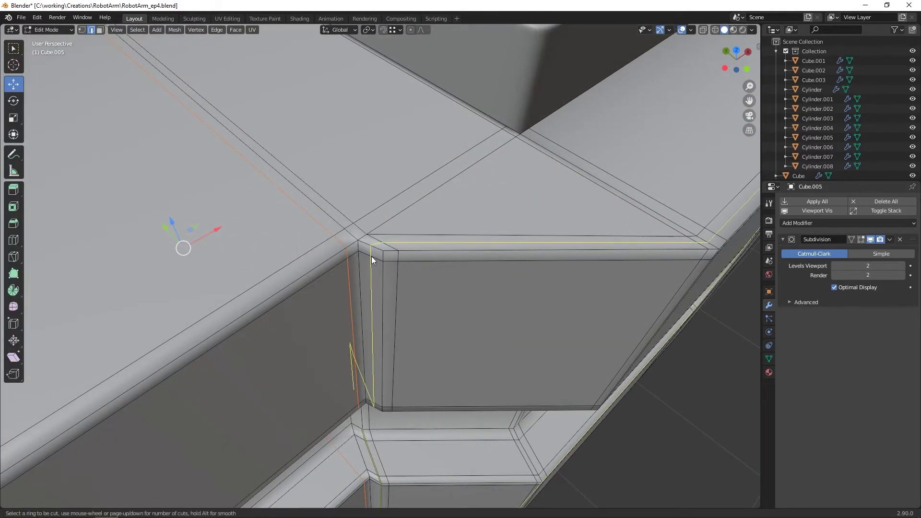
pyautogui.press('Escape')
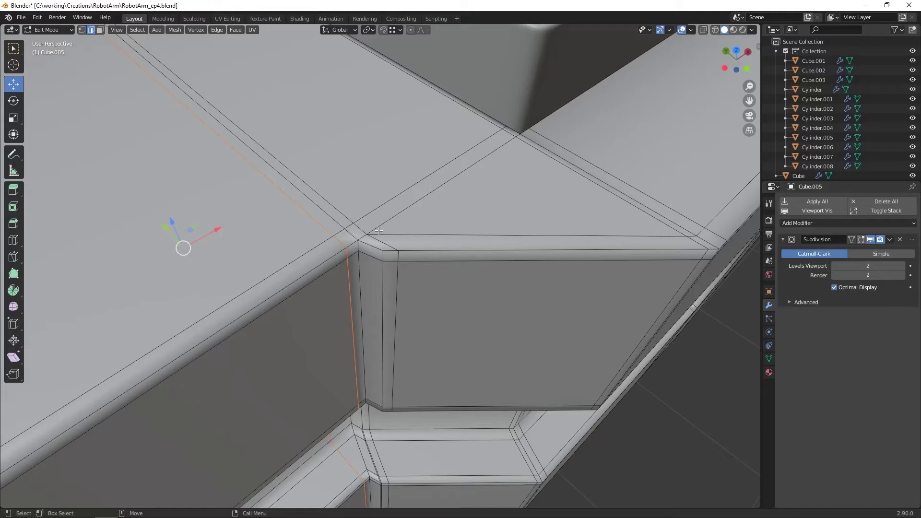
# Dissolve the surplus edges running along the top of the chamfer and around its corner
pyautogui.moveTo(434, 225)
pyautogui.mouseDown(button='middle')
pyautogui.moveTo(413, 171)
pyautogui.moveTo(432, 244)
pyautogui.mouseUp(button='middle')
pyautogui.rightClick(432, 244)
pyautogui.click(432, 446)
pyautogui.moveTo(420, 286)
pyautogui.mouseDown(button='middle')
pyautogui.moveTo(380, 204)
pyautogui.moveTo(422, 279)
pyautogui.mouseUp(button='middle')
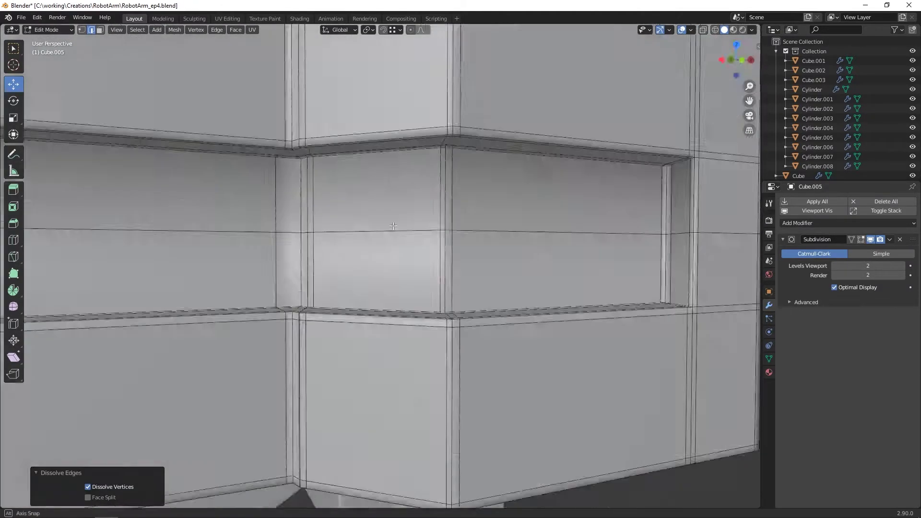
# Cut a replacement edge line with the knife across the chamfer's top and down the inner corner through the groove
pyautogui.press('3')
pyautogui.press('2')
pyautogui.rightClick(532, 280)
pyautogui.click(506, 106)
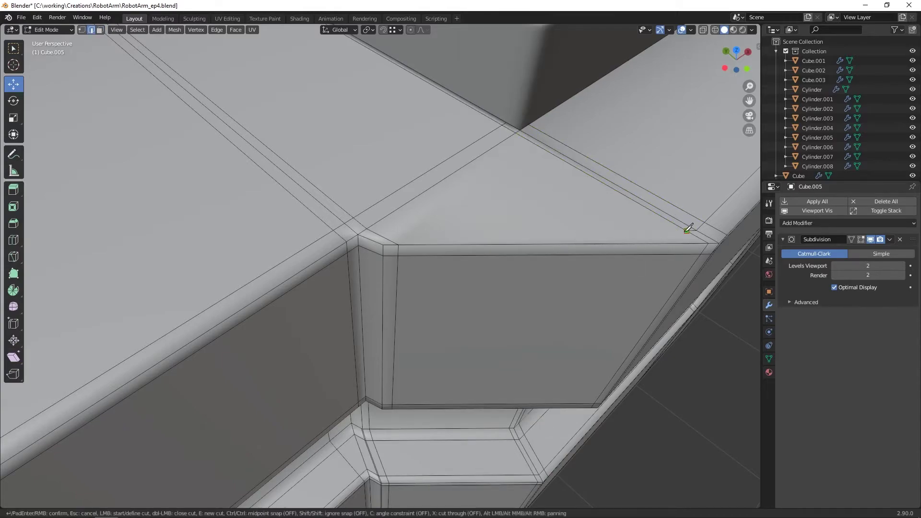
pyautogui.rightClick(366, 251)
pyautogui.click(367, 251)
pyautogui.moveTo(382, 274); pyautogui.dragTo(379, 206, button='middle')
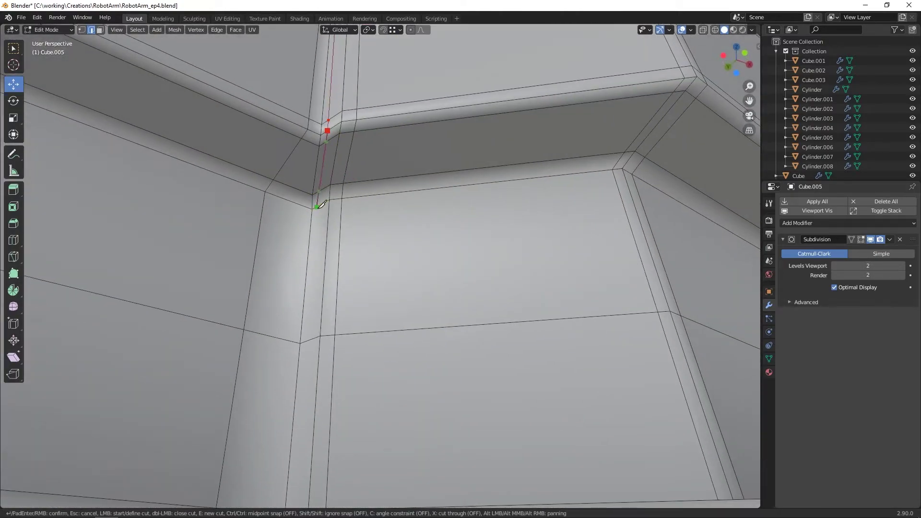
pyautogui.moveTo(314, 337)
pyautogui.mouseDown(button='middle')
pyautogui.moveTo(343, 383)
pyautogui.moveTo(320, 331)
pyautogui.mouseUp(button='middle')
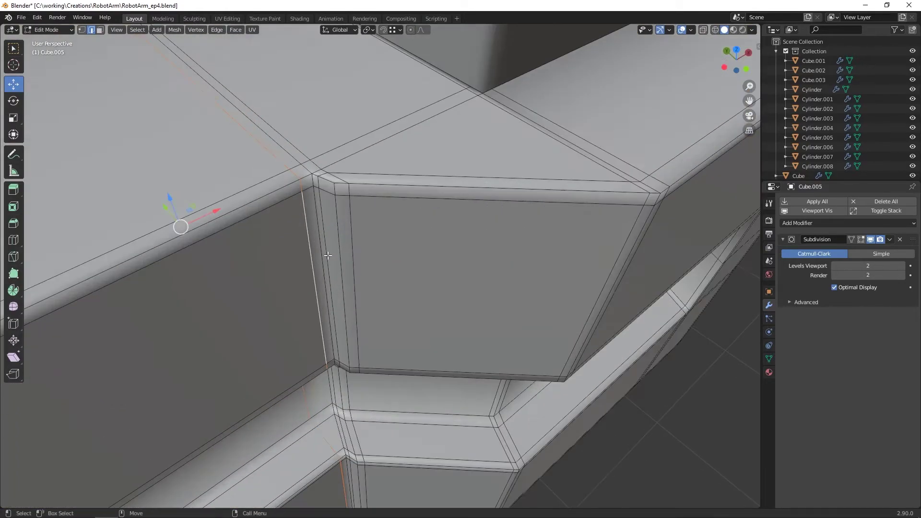
# Add a supporting edge loop beside the chamfer's outer corner at factor 0.865
pyautogui.rightClick(307, 413)
pyautogui.click(306, 293)
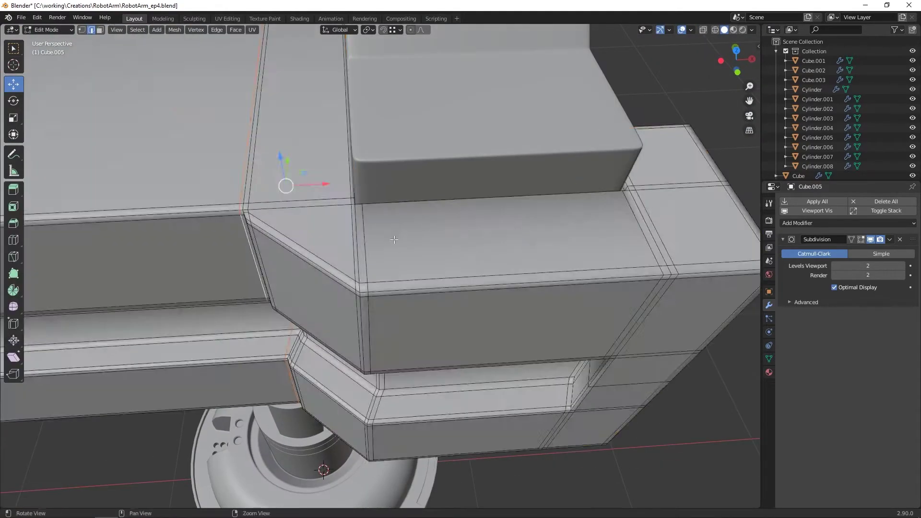
pyautogui.rightClick(457, 266)
pyautogui.click(457, 267)
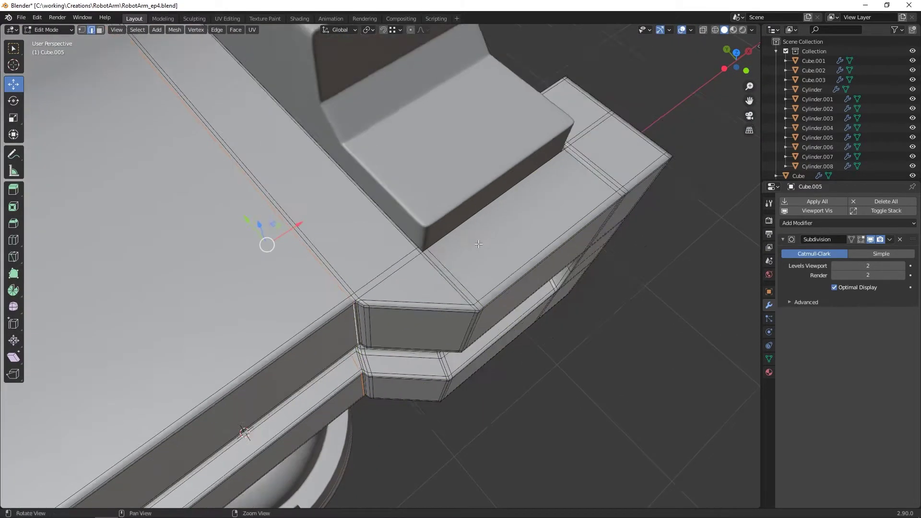
pyautogui.rightClick(559, 215)
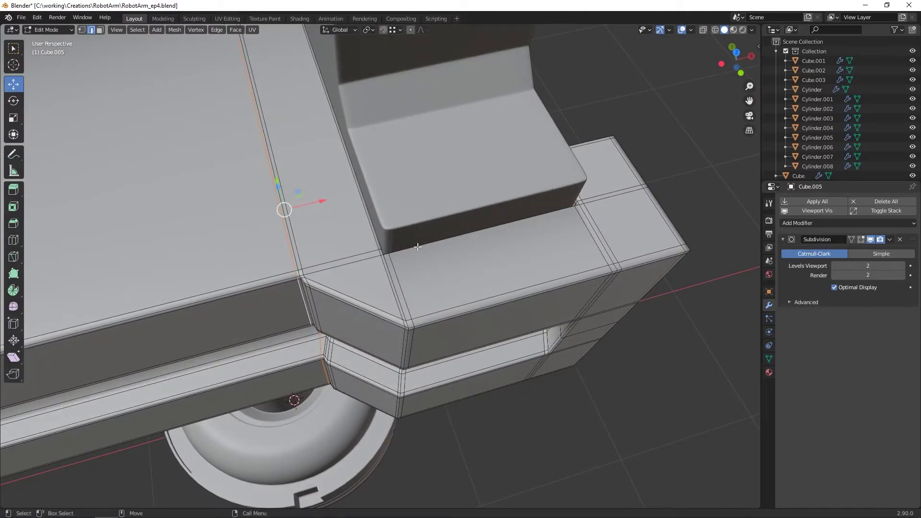
pyautogui.scroll(-3, 417, 247)
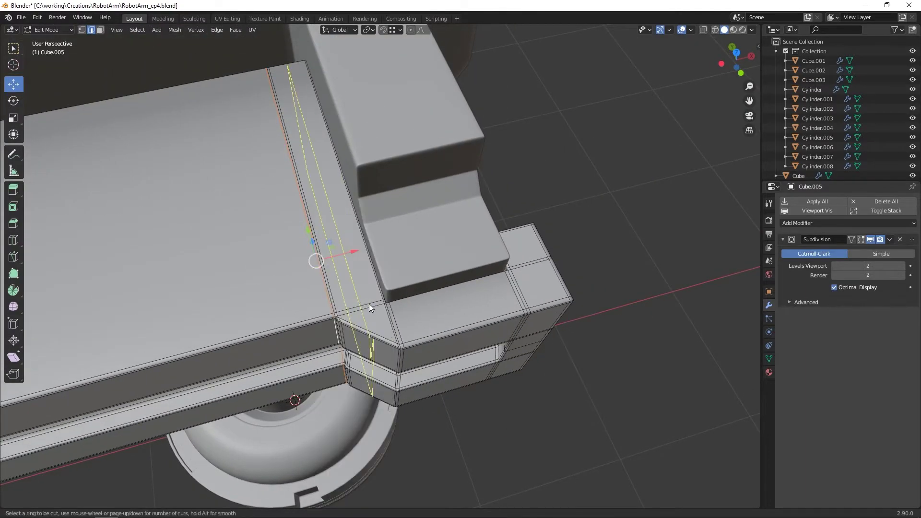
pyautogui.click(370, 304)
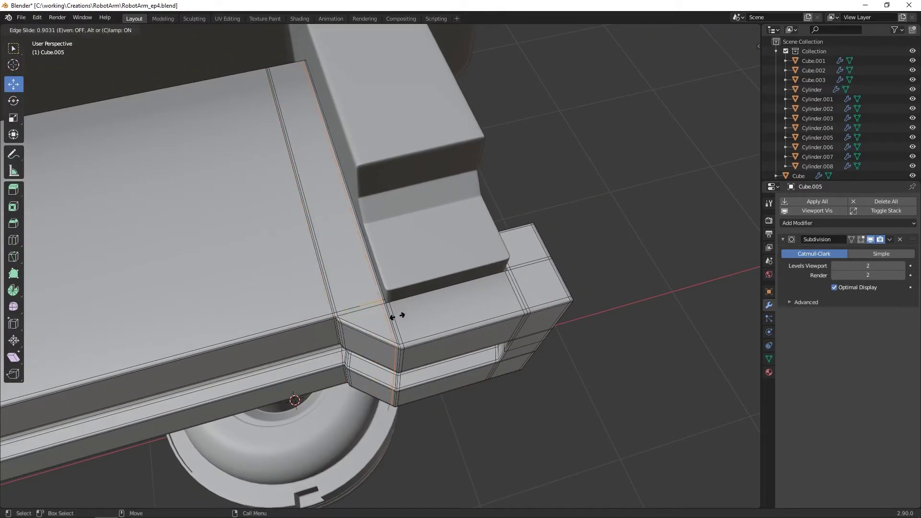
pyautogui.click(396, 315)
pyautogui.scroll(3, 434, 314)
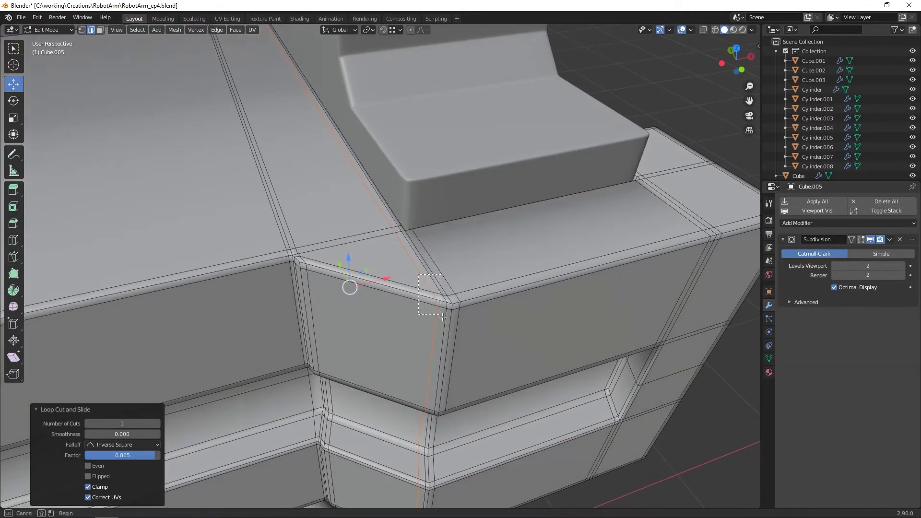
# Select the surplus edges of the loop beside the chamfer's outer corner in X-ray view and dissolve them
pyautogui.hotkey('alt', 'z')
pyautogui.keyDown('alt'); pyautogui.moveTo(405, 320); pyautogui.dragTo(404, 331); pyautogui.keyUp('alt')
pyautogui.rightClick(404, 332)
pyautogui.click(396, 494)
pyautogui.hotkey('alt', 'z')
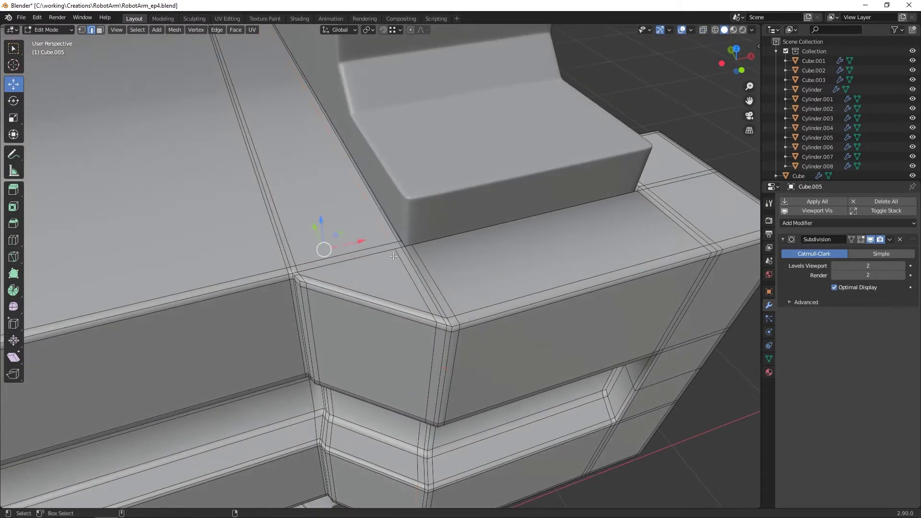
pyautogui.moveTo(400, 243); pyautogui.dragTo(388, 272, button='middle')
pyautogui.rightClick(388, 271)
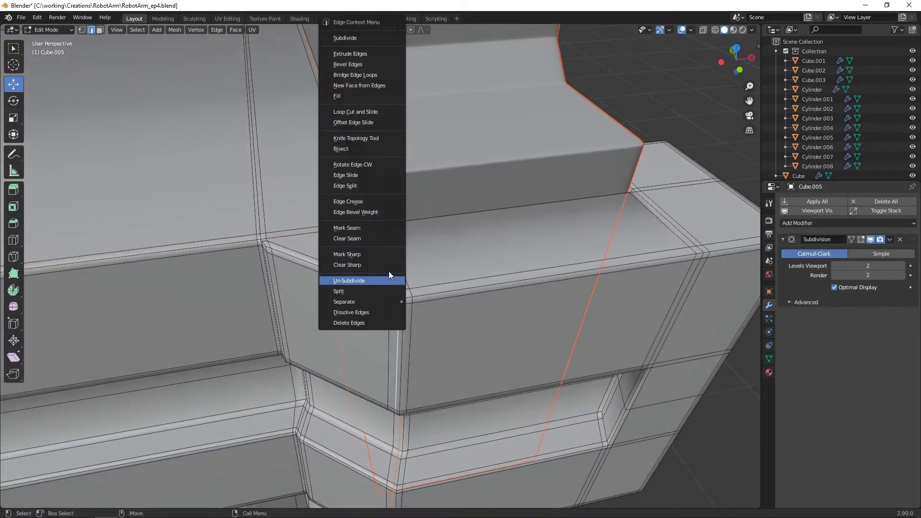
pyautogui.click(377, 312)
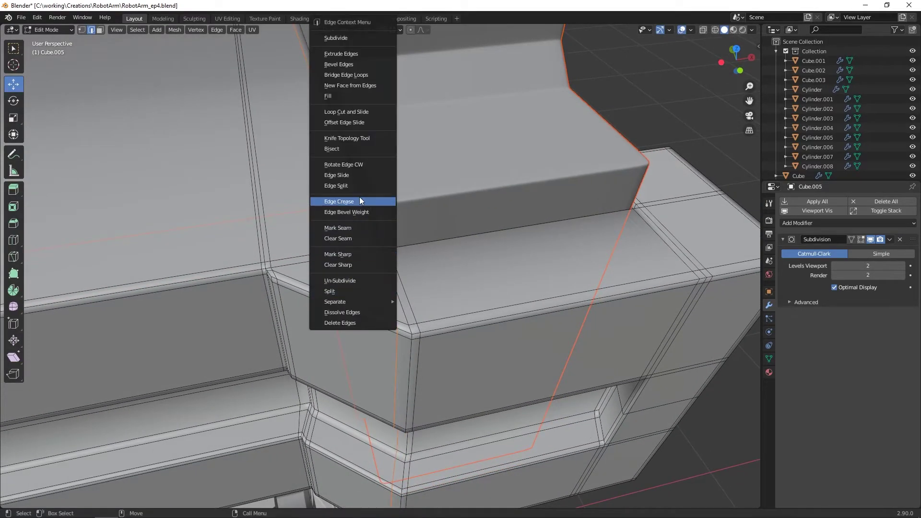
# Slide the selected edges beside the chamfer's corner and cut a connecting edge there with the knife
pyautogui.click(353, 175)
pyautogui.click(385, 191)
pyautogui.scroll(2, 407, 260)
pyautogui.click(376, 265)
pyautogui.keyDown('shift'); pyautogui.moveTo(446, 251); pyautogui.dragTo(307, 250, button='middle'); pyautogui.keyUp('shift')
pyautogui.moveTo(506, 210); pyautogui.dragTo(423, 216, button='middle')
pyautogui.click(269, 284)
pyautogui.press('Return')
# Cut another supporting edge with the knife on the crossbar's top surface around the chamfer
pyautogui.moveTo(284, 283); pyautogui.dragTo(330, 221, button='middle')
pyautogui.scroll(1, 356, 305)
pyautogui.rightClick(331, 219)
pyautogui.moveTo(261, 207)
pyautogui.mouseDown(button='middle')
pyautogui.moveTo(263, 119)
pyautogui.moveTo(275, 117)
pyautogui.moveTo(284, 202)
pyautogui.moveTo(268, 204)
pyautogui.mouseUp(button='middle')
pyautogui.scroll(-4, 276, 117)
pyautogui.press('a')
pyautogui.scroll(2, 327, 196)
pyautogui.press('q')
pyautogui.click(327, 197)
pyautogui.moveTo(327, 197); pyautogui.dragTo(331, 118, button='middle')
pyautogui.rightClick(324, 183)
pyautogui.press('k')
pyautogui.moveTo(308, 277); pyautogui.dragTo(266, 268, button='middle')
pyautogui.click(206, 207)
pyautogui.press('Return')
# Select the whole crossbar mesh and symmetrize it from +Z to -Z
pyautogui.moveTo(206, 208); pyautogui.dragTo(278, 261, button='middle')
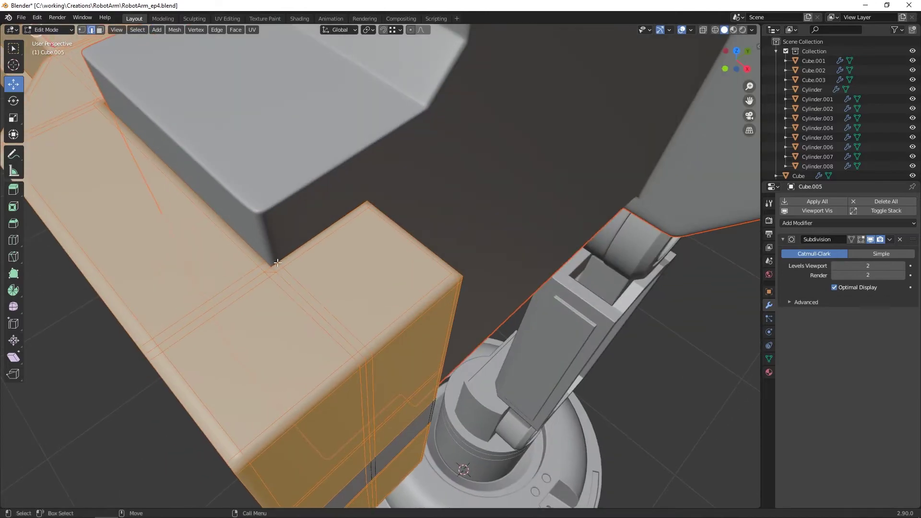
pyautogui.keyDown('alt'); pyautogui.click(273, 269); pyautogui.keyUp('alt')
pyautogui.rightClick(269, 272)
pyautogui.click(263, 446)
pyautogui.press('a')
pyautogui.moveTo(288, 383); pyautogui.dragTo(333, 311, button='middle')
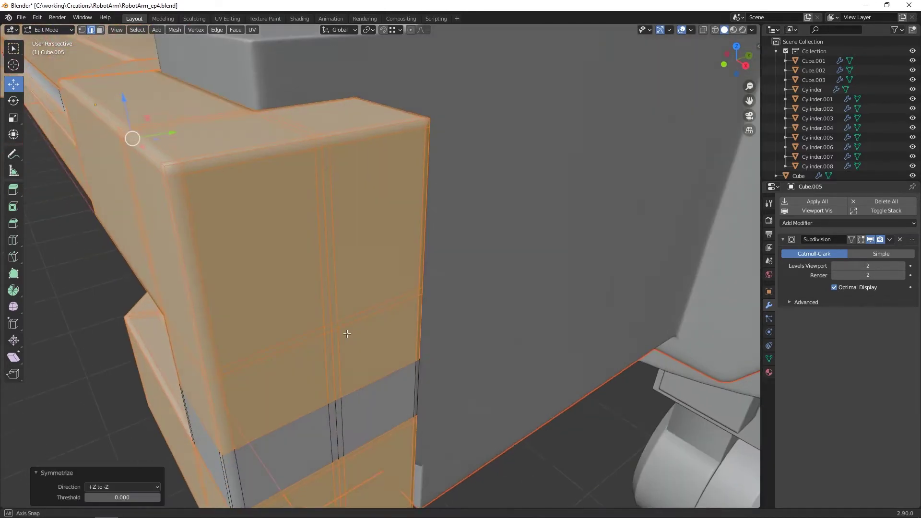
pyautogui.press('Tab')
pyautogui.press('Tab')
pyautogui.press('3')
pyautogui.click(334, 312)
pyautogui.rightClick(313, 178)
pyautogui.click(312, 178)
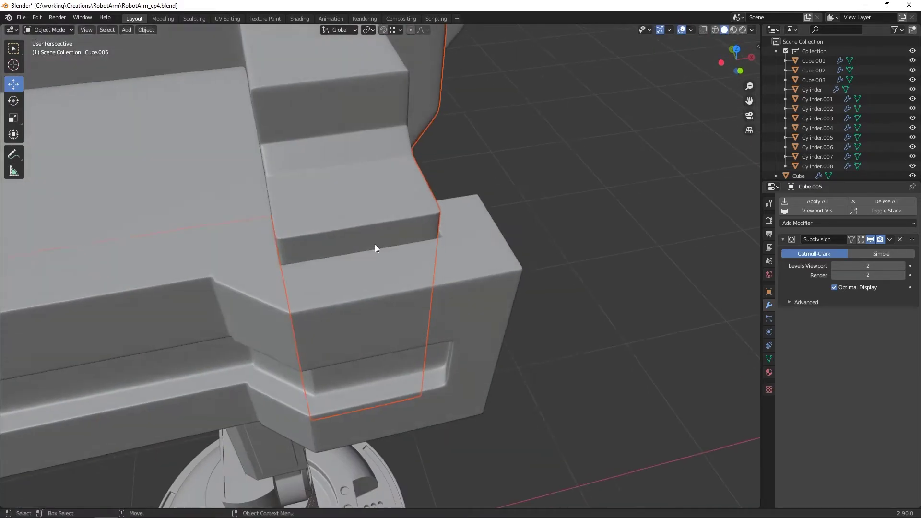
# Select the supporting edge loop beside the chamfer's inner corner that runs down through the groove
pyautogui.moveTo(375, 244); pyautogui.dragTo(624, 211, button='middle')
pyautogui.keyDown('alt'); pyautogui.moveTo(625, 211); pyautogui.dragTo(542, 211); pyautogui.keyUp('alt')
pyautogui.press('2')
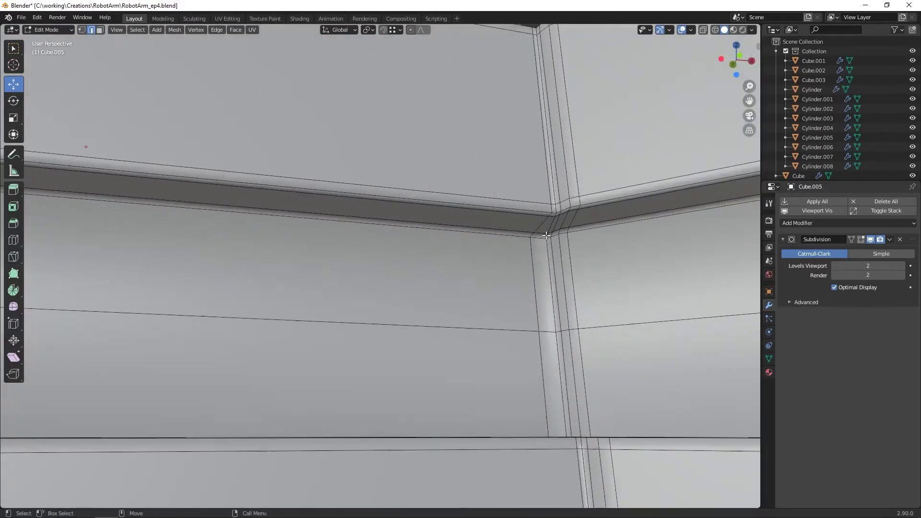
pyautogui.keyDown('alt'); pyautogui.moveTo(484, 211); pyautogui.dragTo(408, 208); pyautogui.keyUp('alt')
pyautogui.doubleClick(484, 283)
pyautogui.keyDown('alt'); pyautogui.moveTo(485, 283); pyautogui.dragTo(427, 243); pyautogui.keyUp('alt')
pyautogui.rightClick(432, 240)
pyautogui.click(422, 237)
pyautogui.scroll(3, 428, 242)
pyautogui.doubleClick(430, 243)
pyautogui.scroll(-3, 436, 251)
pyautogui.moveTo(490, 263); pyautogui.dragTo(454, 214, button='middle')
pyautogui.rightClick(453, 214)
pyautogui.click(412, 196)
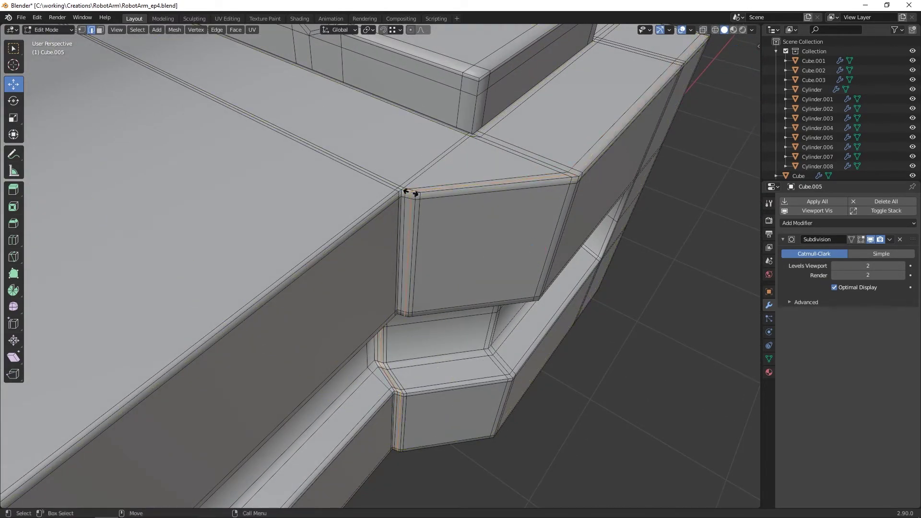
# Limit the loop selection in X-ray view and slide the remaining edges beside the chamfer's inner corner
pyautogui.press('g')
pyautogui.press('g')
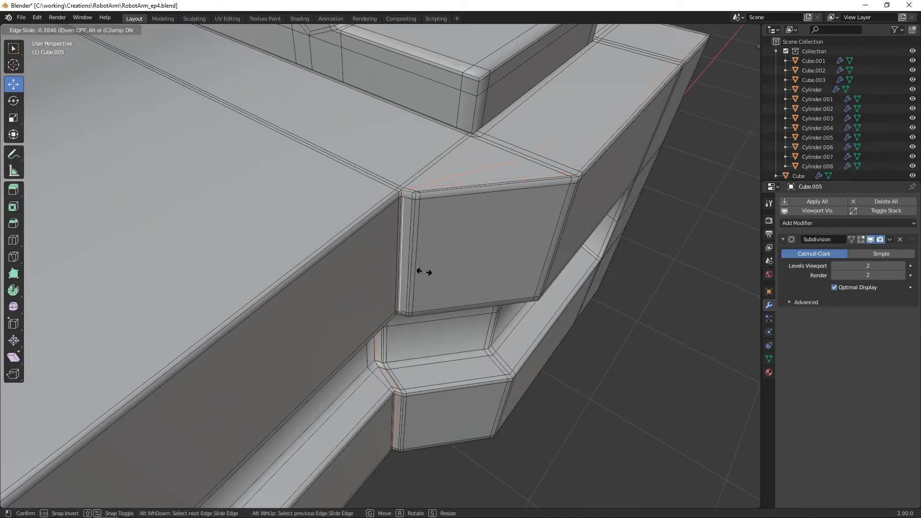
pyautogui.hotkey('alt', 'z')
pyautogui.keyDown('ctrl'); pyautogui.moveTo(422, 419); pyautogui.dragTo(424, 421); pyautogui.keyUp('ctrl')
pyautogui.hotkey('alt', 'z')
pyautogui.moveTo(487, 216); pyautogui.dragTo(448, 99, button='middle')
pyautogui.press('g')
pyautogui.press('g')
pyautogui.click(527, 207)
# Examine the crossbar's edge flow and smoothed surface around the chamfers, groove and ends
pyautogui.press('Tab')
pyautogui.press('Tab')
pyautogui.press('3')
pyautogui.press('a')
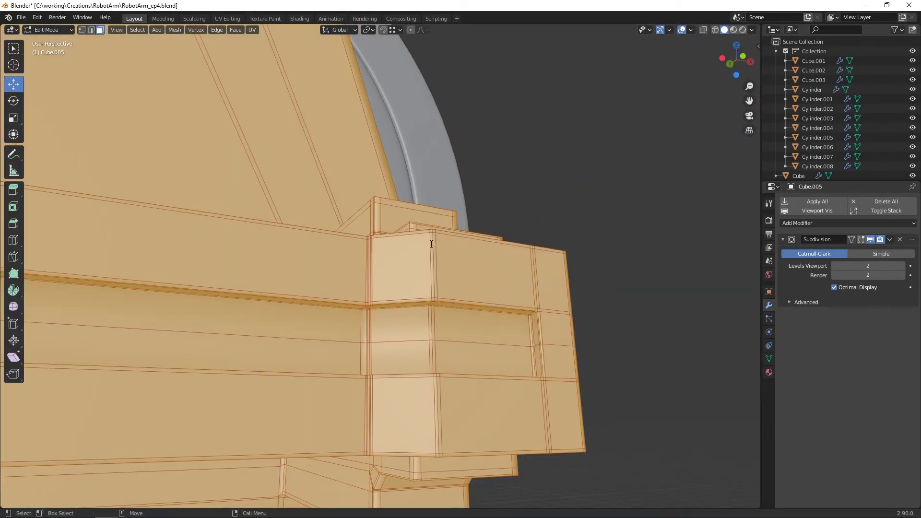
pyautogui.scroll(-8, 431, 235)
pyautogui.scroll(6, 431, 235)
pyautogui.moveTo(431, 235); pyautogui.dragTo(344, 217, button='middle')
pyautogui.press('Tab')
pyautogui.scroll(4, 414, 229)
pyautogui.scroll(3, 414, 229)
pyautogui.press('Tab')
pyautogui.scroll(4, 355, 226)
pyautogui.scroll(-4, 356, 226)
pyautogui.scroll(-4, 390, 214)
pyautogui.press('Tab')
pyautogui.press('Tab')
pyautogui.keyDown('alt'); pyautogui.click(410, 249); pyautogui.keyUp('alt')
pyautogui.scroll(3, 401, 231)
pyautogui.keyDown('alt'); pyautogui.click(344, 217); pyautogui.keyUp('alt')
pyautogui.press('Tab')
pyautogui.press('Tab')
pyautogui.scroll(4, 410, 242)
pyautogui.moveTo(411, 242); pyautogui.dragTo(465, 257, button='middle')
pyautogui.press('Tab')
pyautogui.scroll(-4, 396, 256)
# Try to symmetrize the whole crossbar mesh in another direction and check it in front view
pyautogui.press('Tab')
pyautogui.press('a')
pyautogui.press('F3')
pyautogui.press('Return')
pyautogui.click(107, 465)
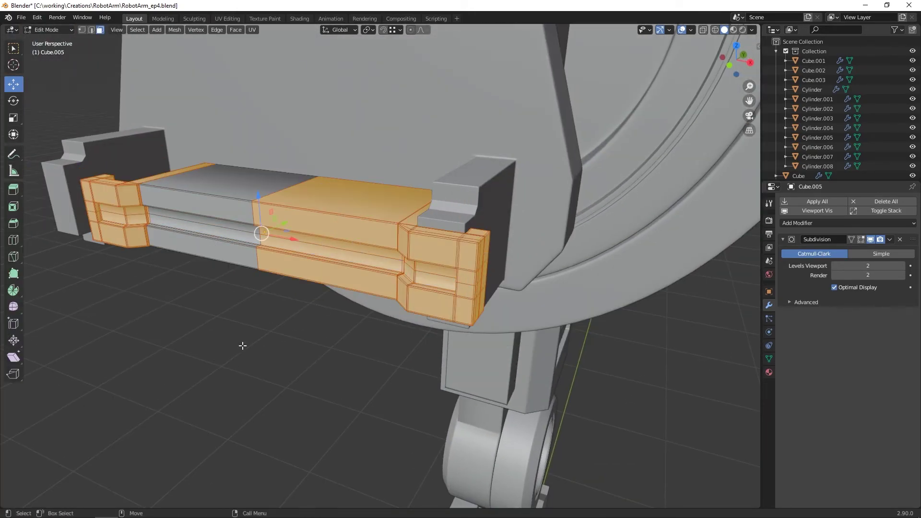
pyautogui.press('KP_1')
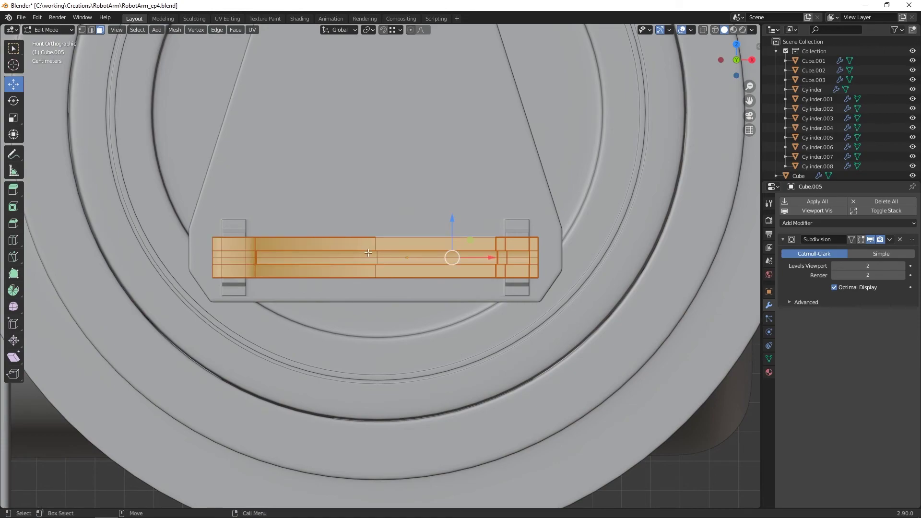
pyautogui.scroll(-3, 384, 221)
# Snap the 3D cursor to the front panel's center and set the crossbar's origin to the cursor
pyautogui.hotkey('alt', 'a')
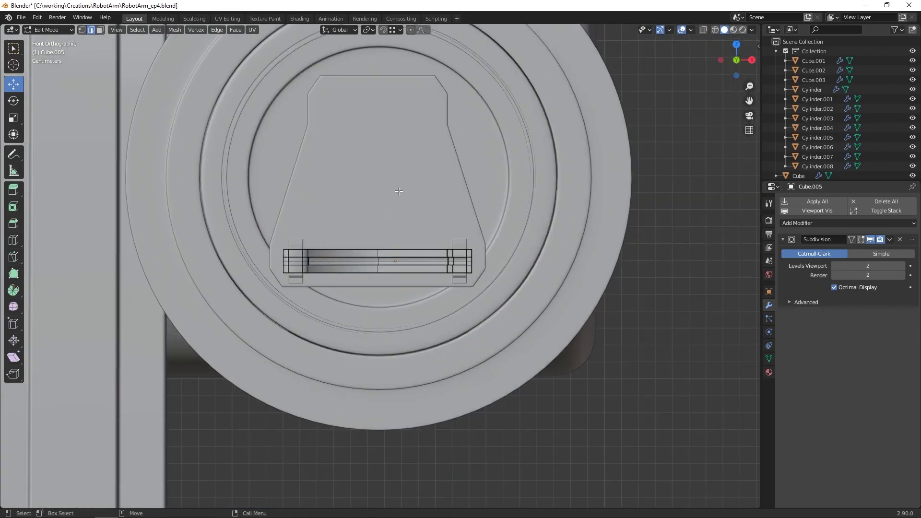
pyautogui.press('F3')
pyautogui.write('cursor')
pyautogui.press('Return')
pyautogui.click(442, 251)
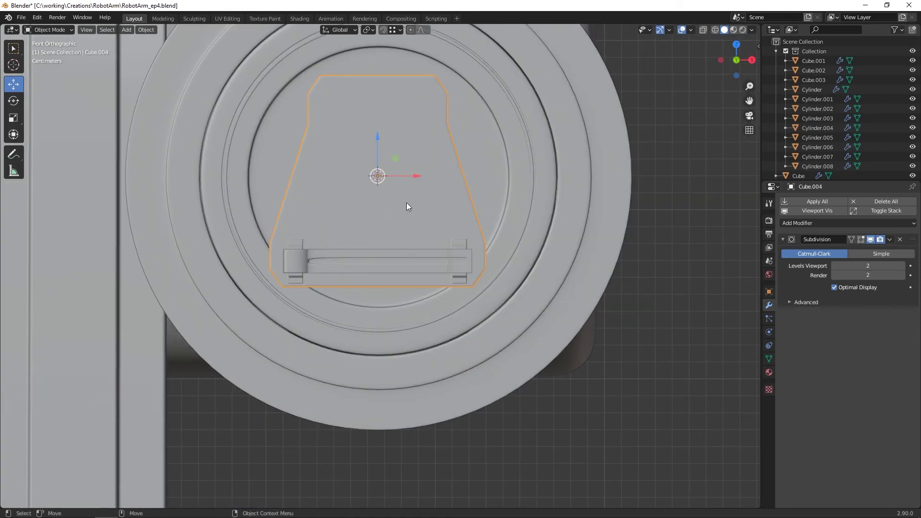
pyautogui.rightClick(442, 250)
pyautogui.click(482, 264)
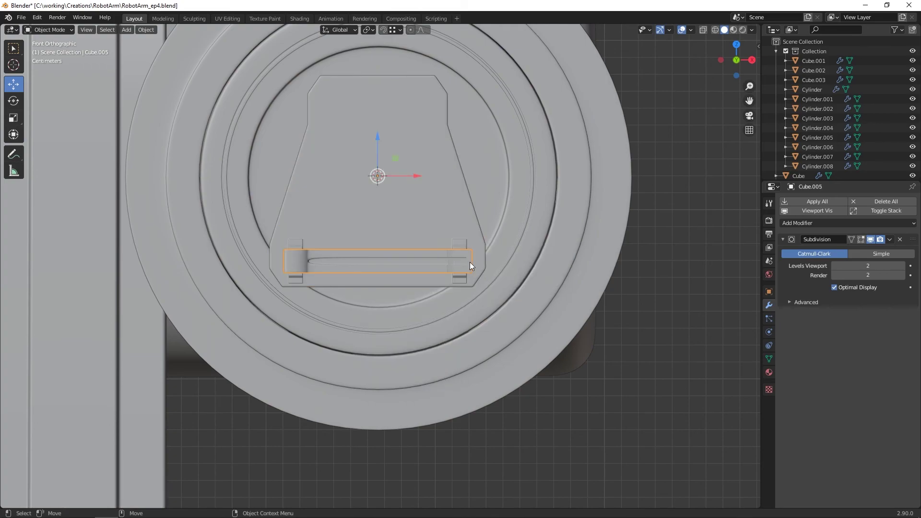
# Symmetrize the whole crossbar mesh about its recentered origin and return to Object Mode
pyautogui.press('Tab')
pyautogui.press('a')
pyautogui.press('F3')
pyautogui.write('sym')
pyautogui.press('Return')
pyautogui.scroll(1, 449, 260)
pyautogui.press('Tab')
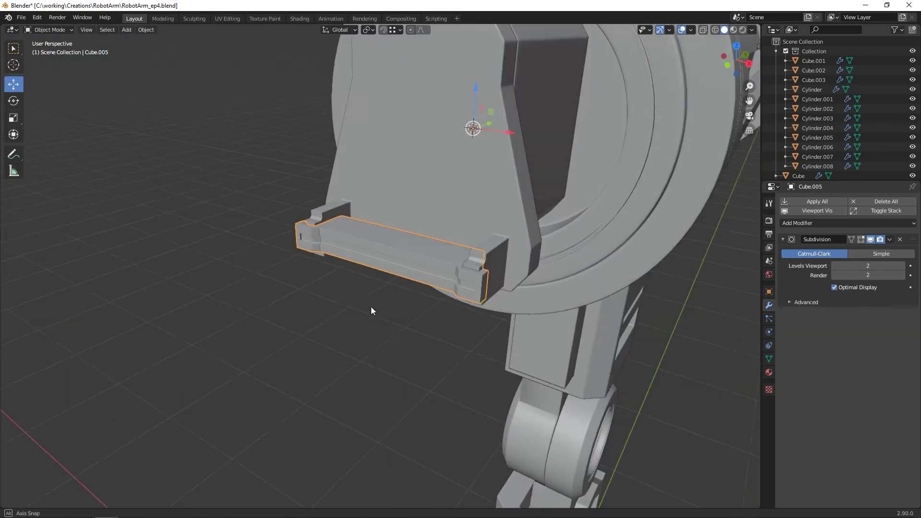